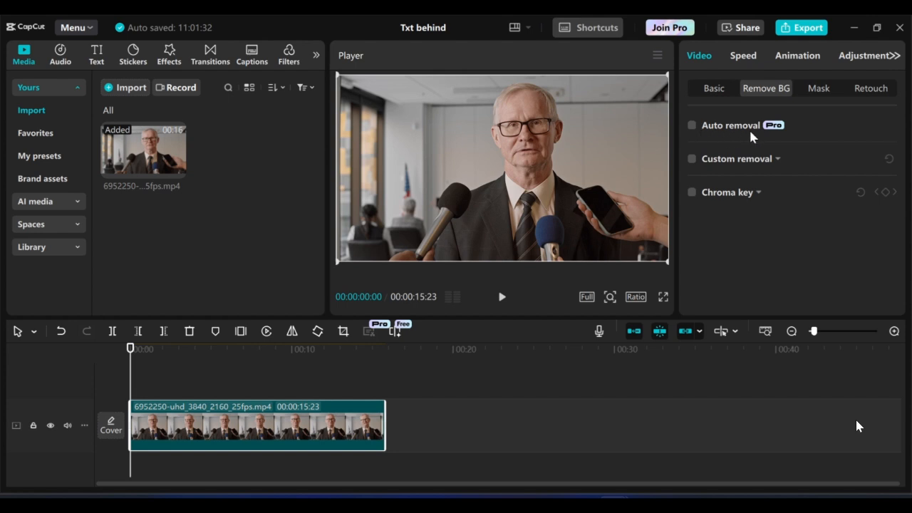
Auto-remove the speaker's background and drop a second copy of the interview onto the timeline
left_click(708, 129)
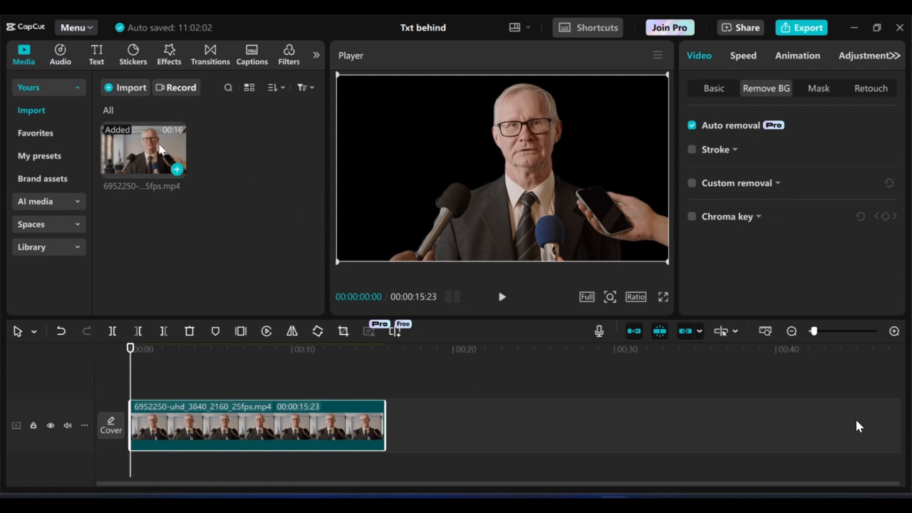
left_click_drag(151, 148, 393, 428)
left_click(224, 385)
left_click(193, 382)
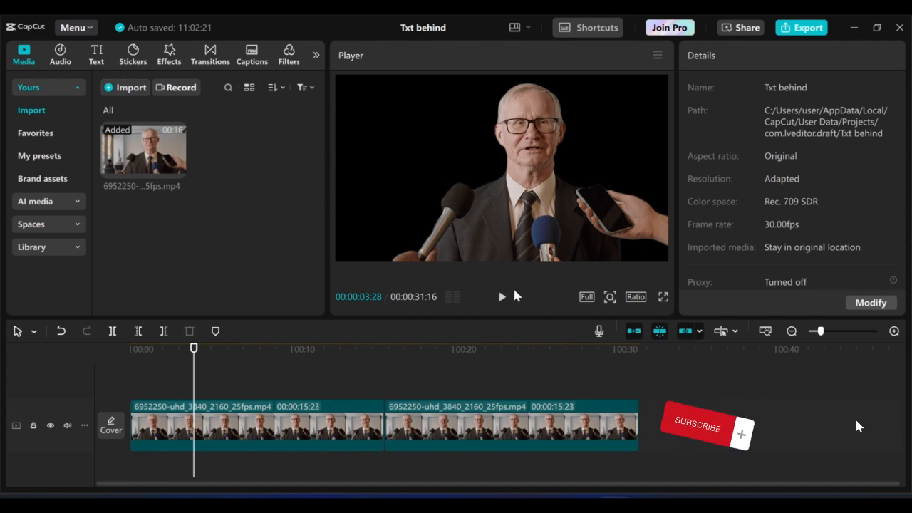
Preview from about five seconds, then stack the cut-out clip on a new track above the original
left_click(503, 296)
left_click(503, 296)
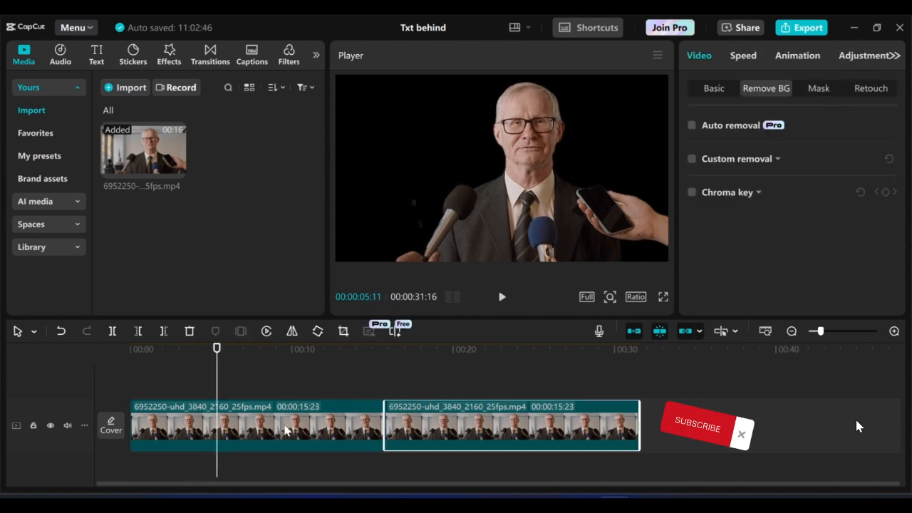
left_click(250, 385)
left_click_drag(244, 379, 212, 383)
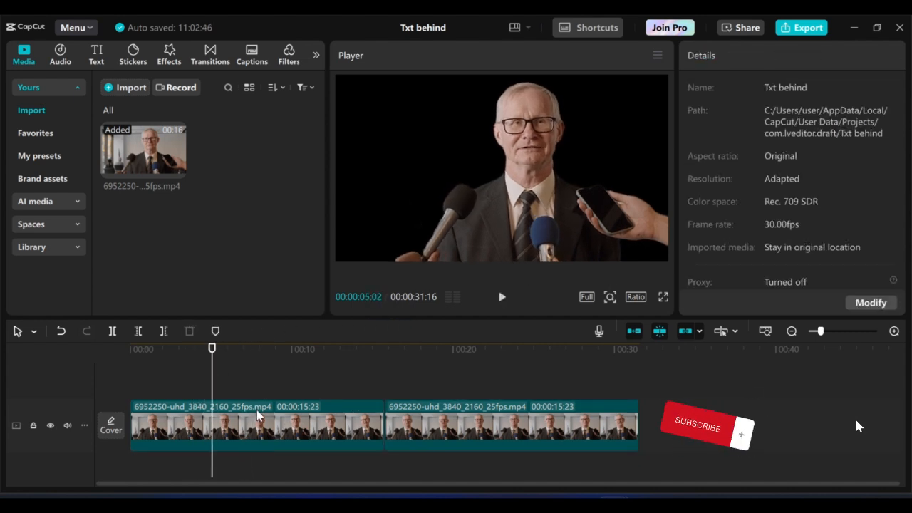
left_click_drag(260, 420, 262, 389)
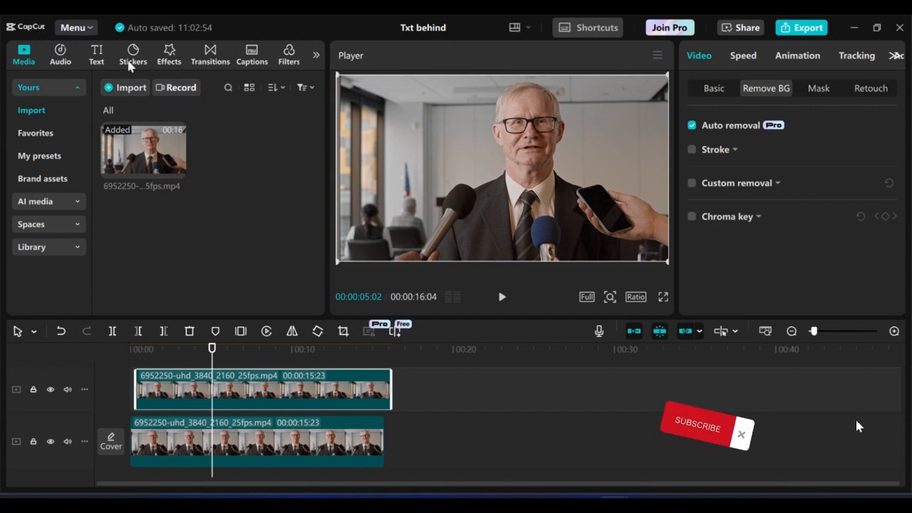
Add a default text caption and change its words to 'TEXT BEHIND IMAGE'
left_click(95, 57)
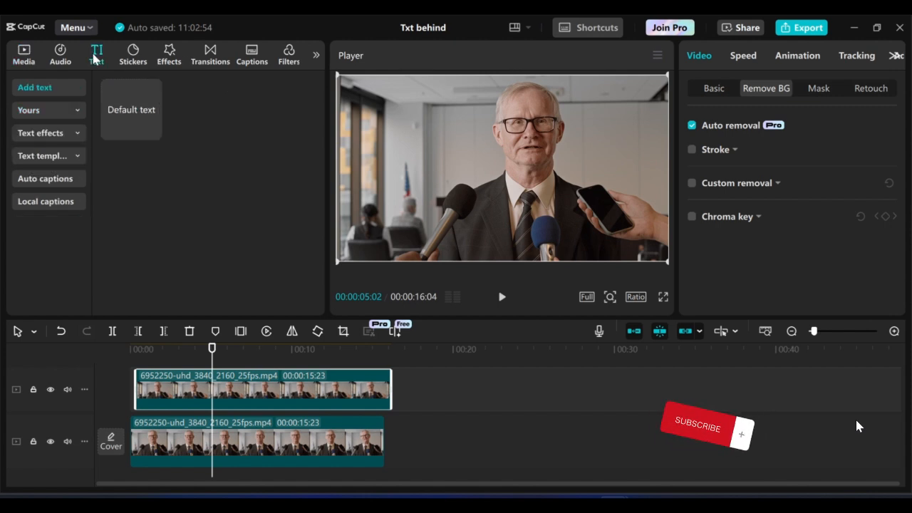
left_click(154, 132)
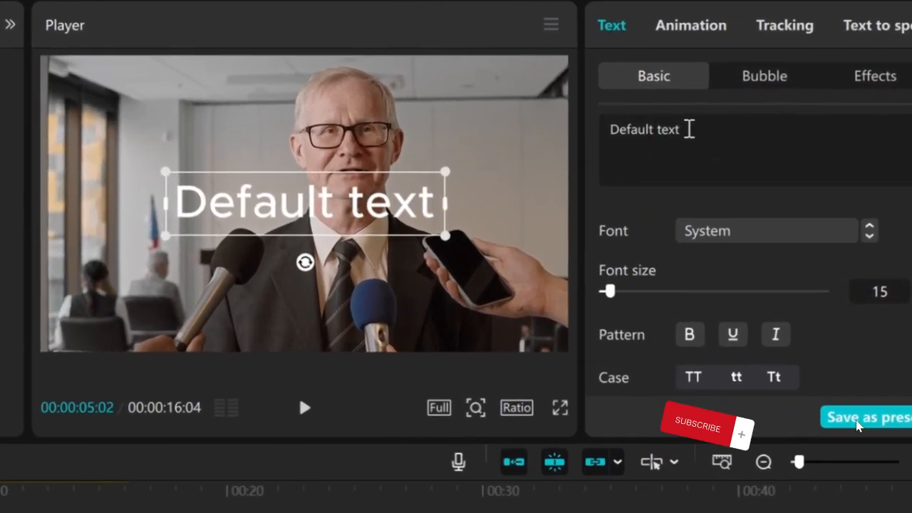
left_click_drag(689, 129, 563, 129)
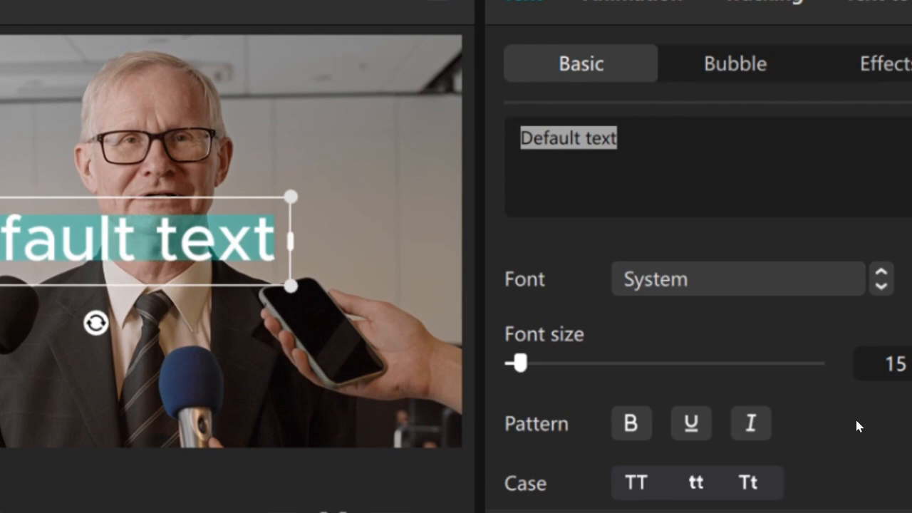
type("TEXT B")
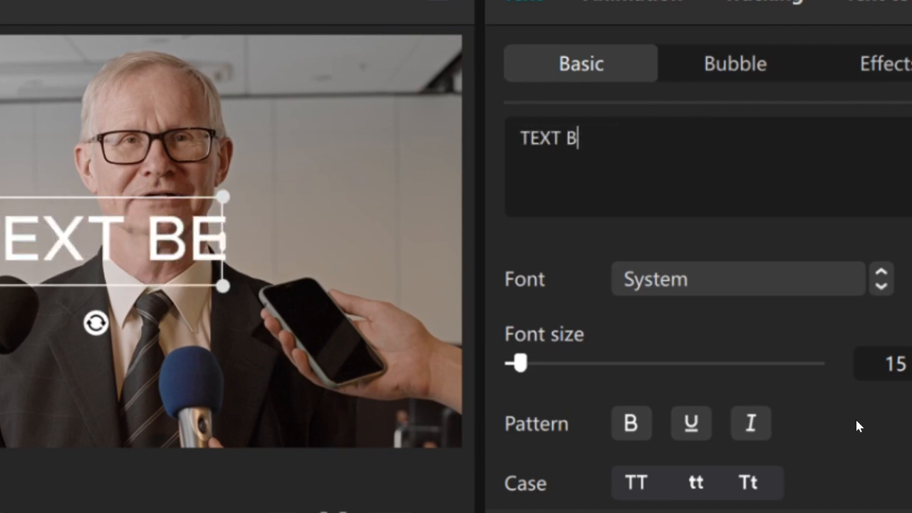
type("EHIND IMAGE")
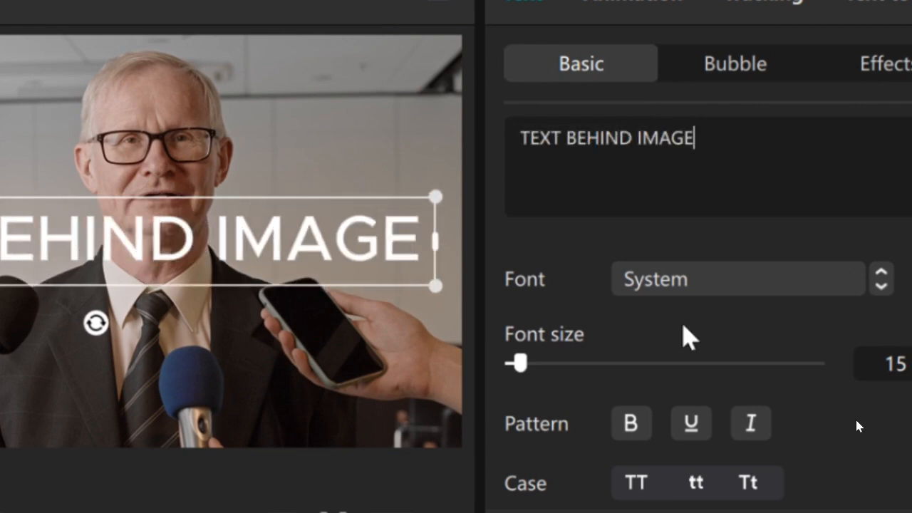
Apply the yellow box preset style to the caption
scroll(681, 332, "down", 10)
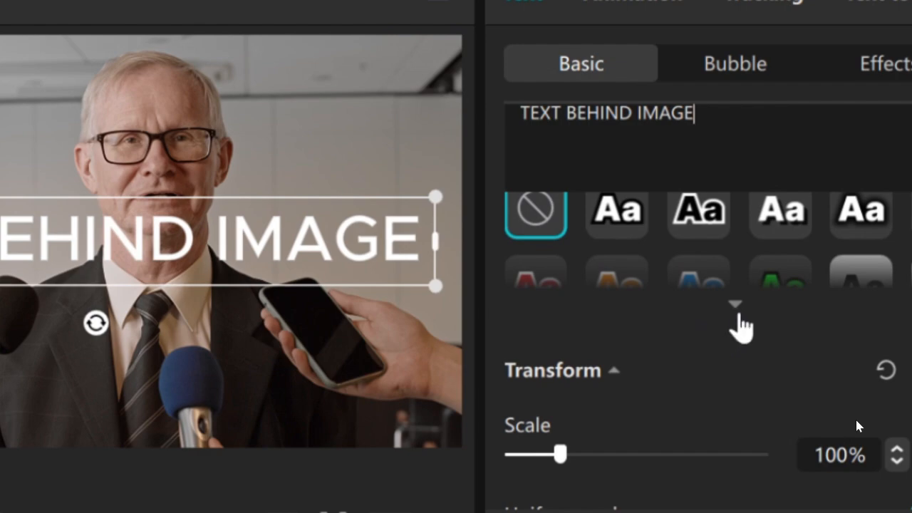
left_click(734, 305)
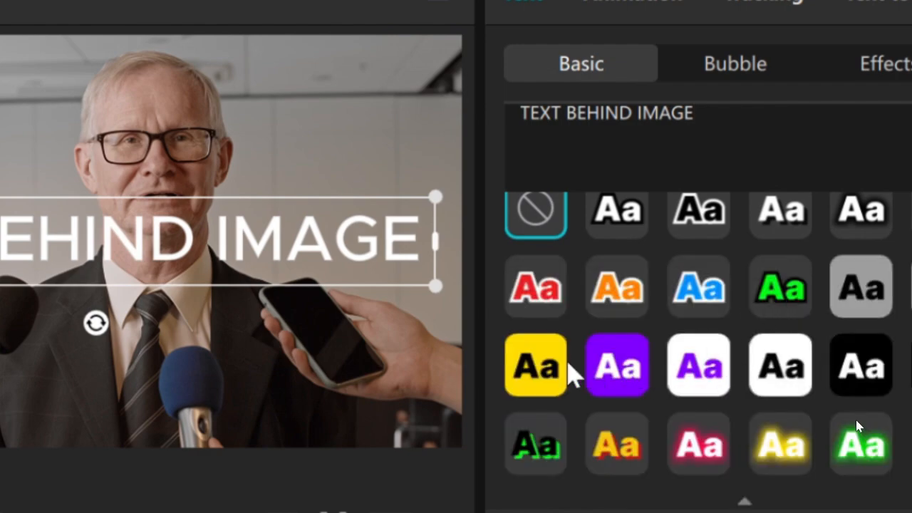
left_click(555, 364)
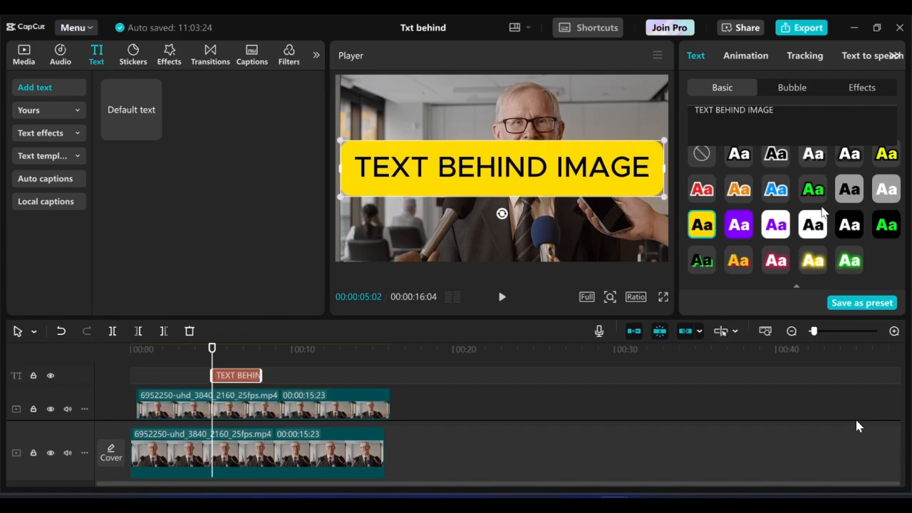
Switch the caption to the yellow outlined lettering preset
left_click(879, 161)
scroll(786, 249, "down", 10)
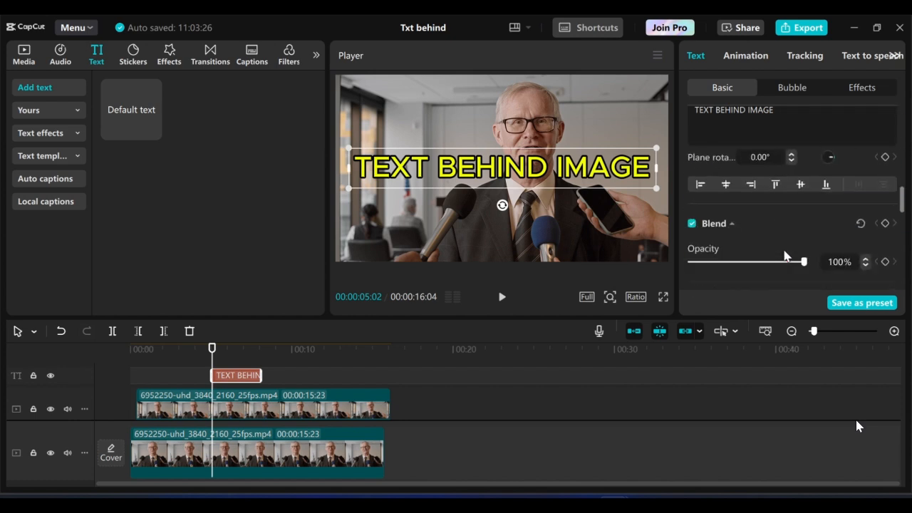
scroll(784, 254, "up", 6)
scroll(786, 255, "down", 5)
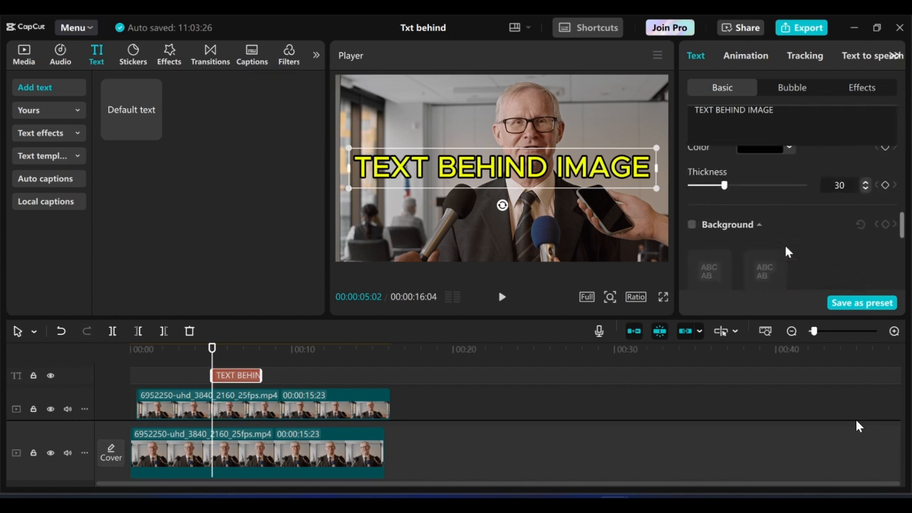
scroll(786, 250, "up", 5)
Set the black outline thickness to 84 and align the caption with the interview's start
scroll(786, 251, "down", 5)
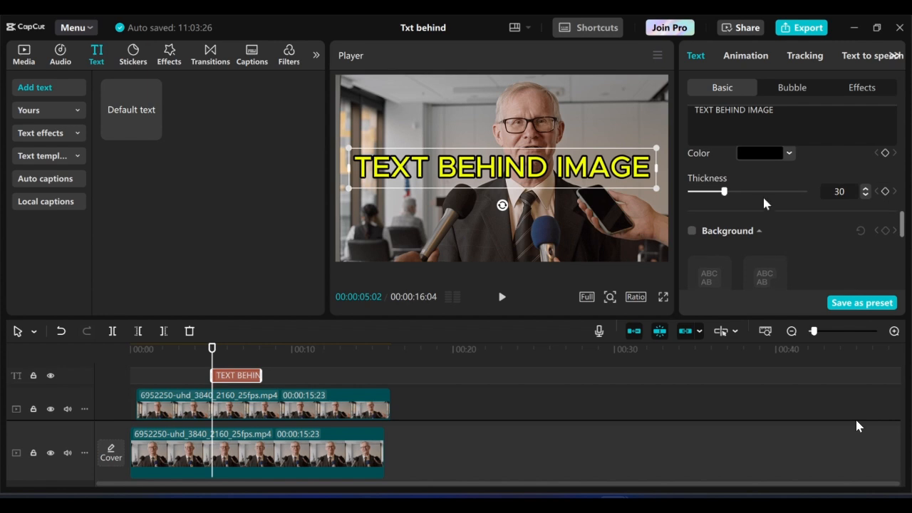
left_click_drag(725, 191, 787, 195)
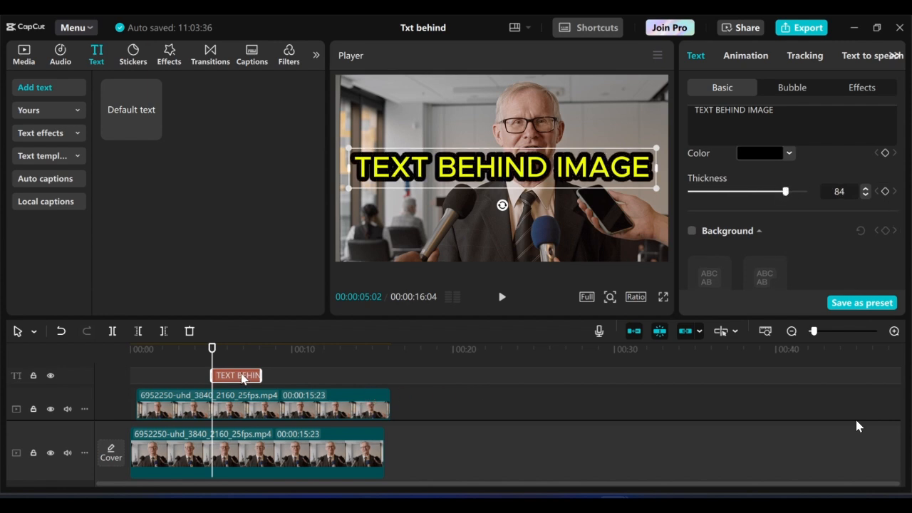
left_click_drag(242, 378, 394, 402)
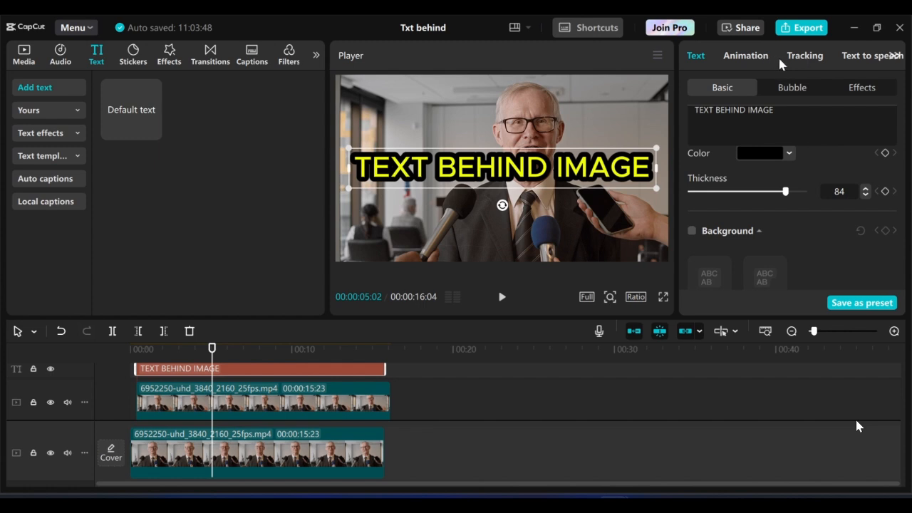
Give the caption an 11.3-second Typewriter in-animation and move it between the two video tracks
left_click(746, 57)
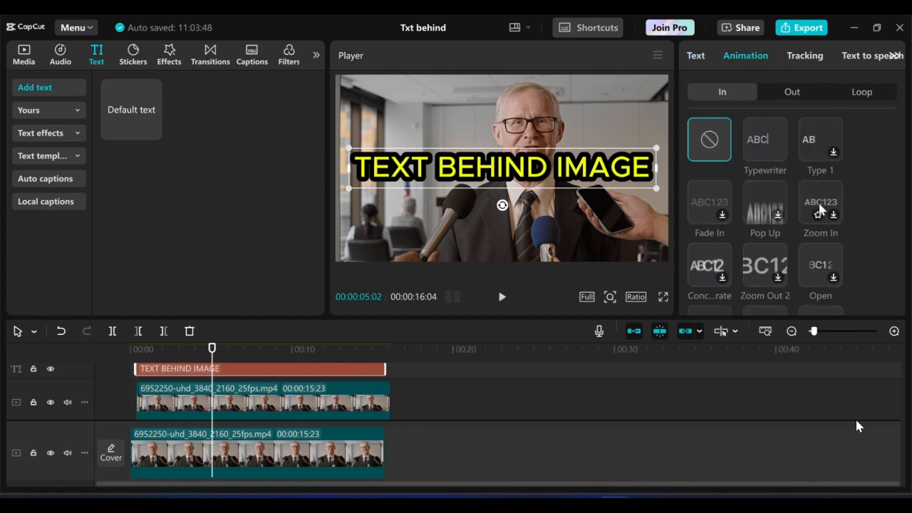
left_click(759, 146)
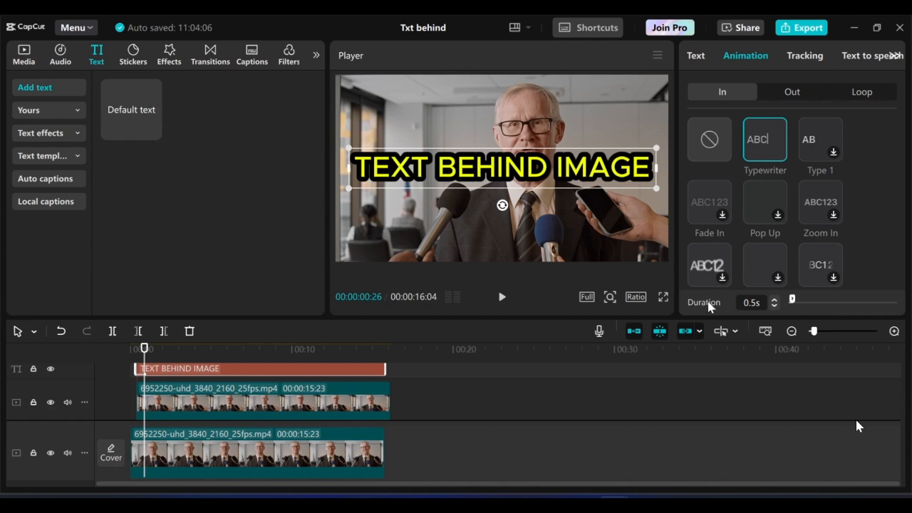
left_click_drag(794, 301, 869, 302)
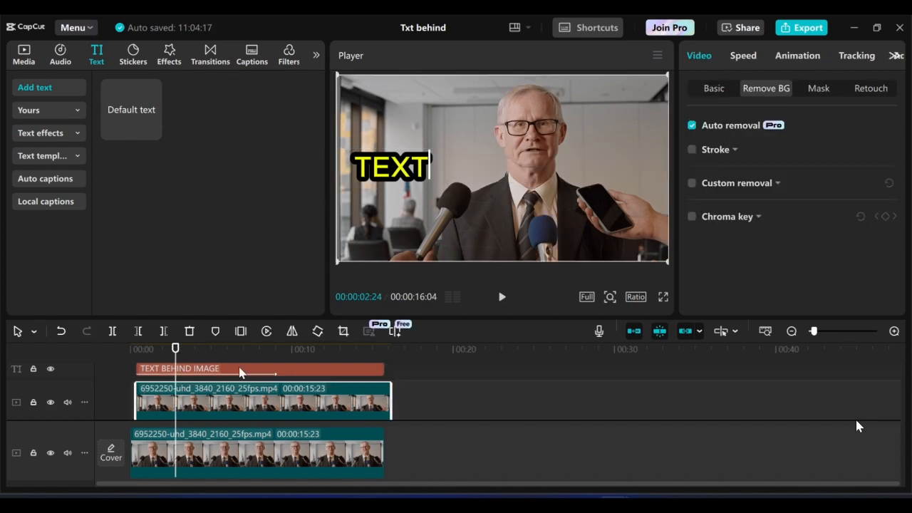
left_click_drag(241, 370, 234, 392)
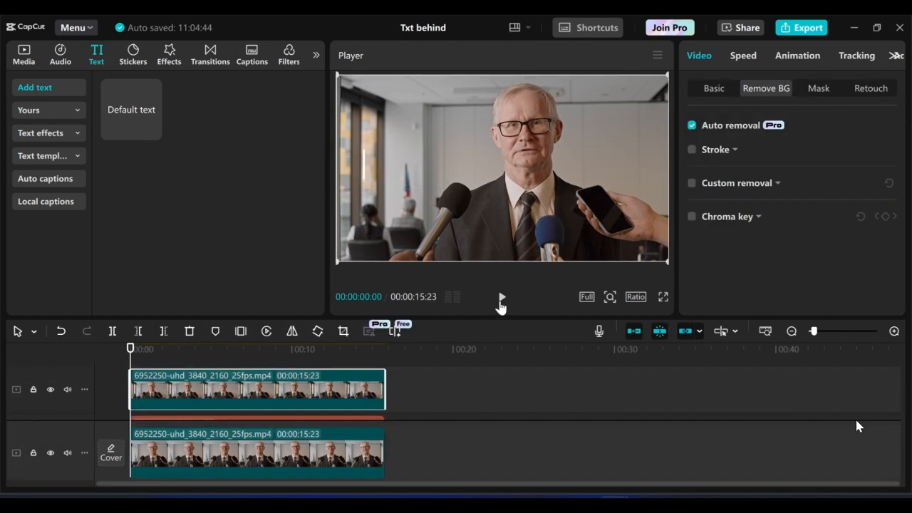
left_click(502, 298)
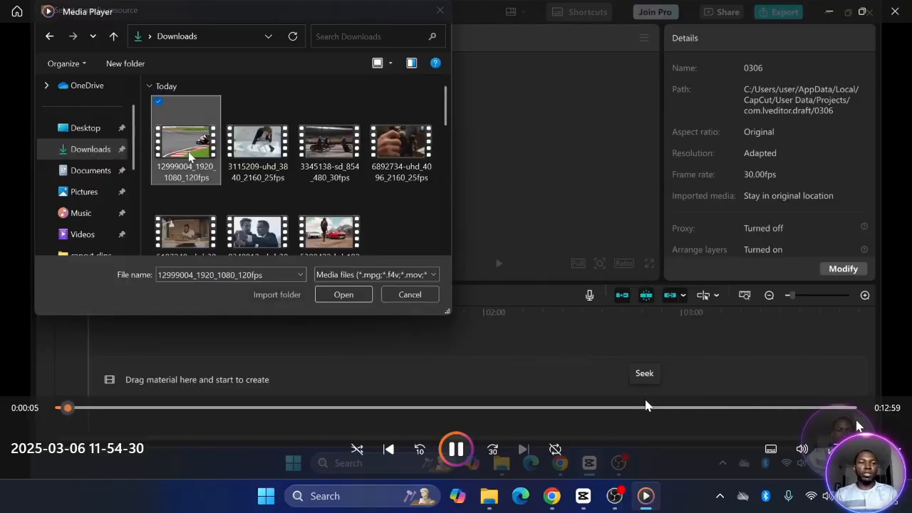
Import the motorbike race clip, add it to the timeline and play its preview
left_click(342, 294)
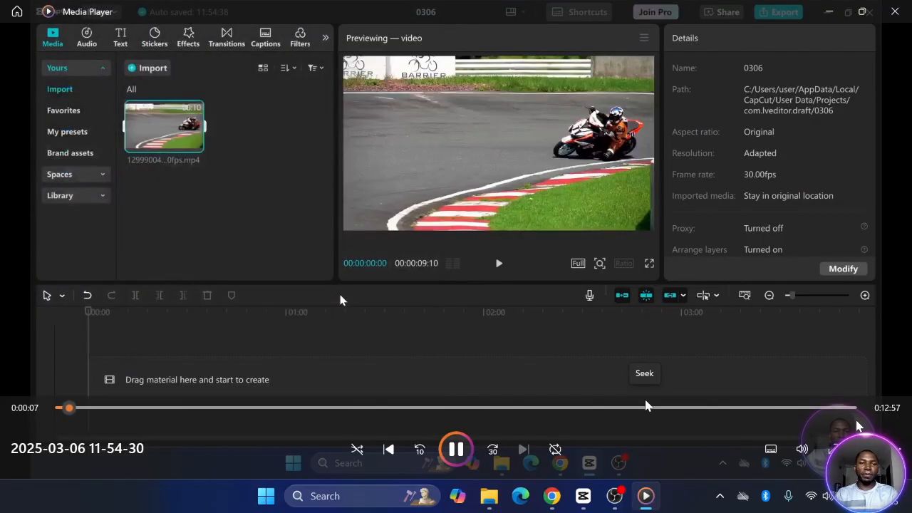
left_click(196, 144)
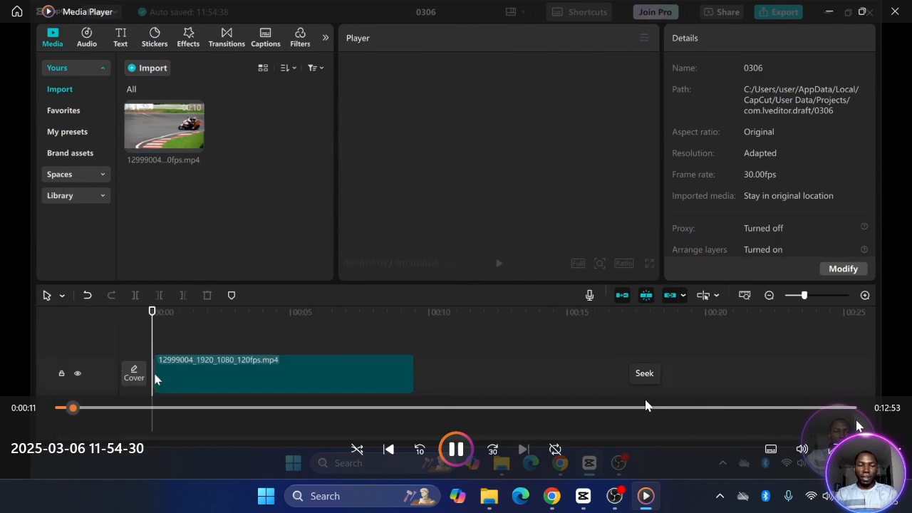
left_click(499, 263)
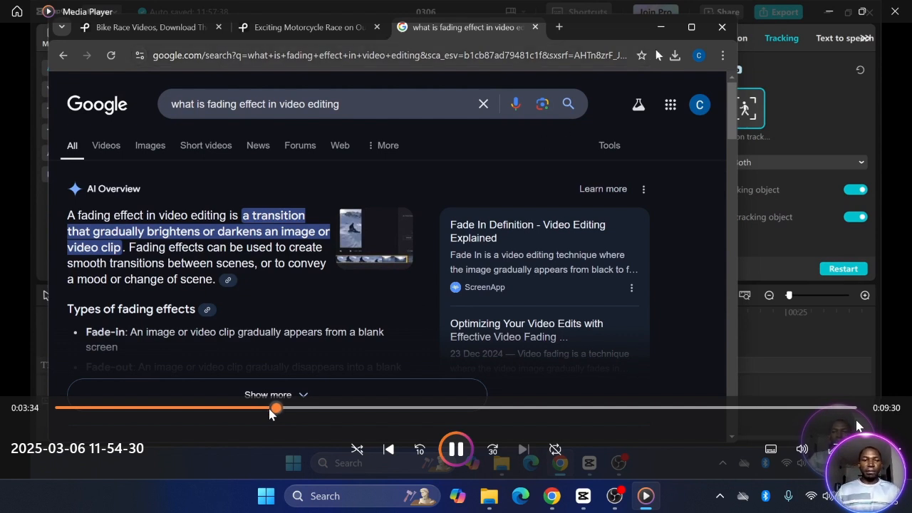
left_click_drag(269, 413, 266, 413)
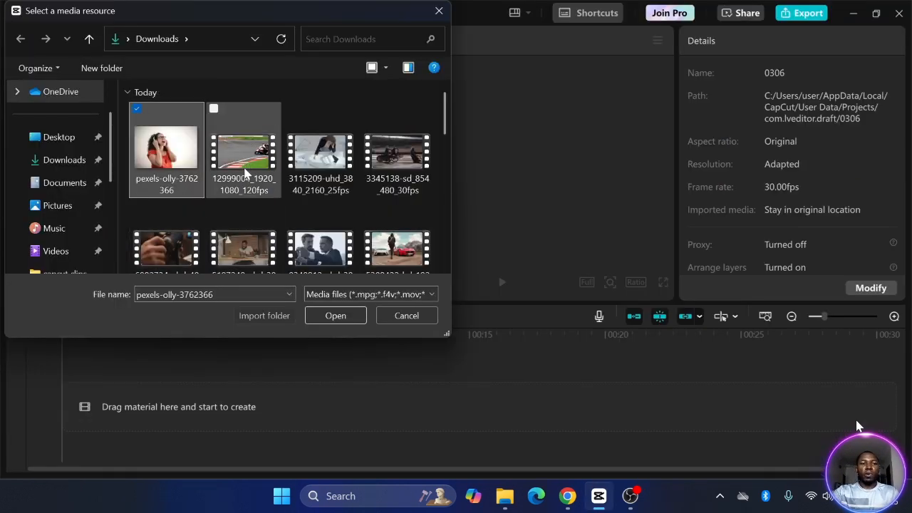
Import the pexels-olly image and three race clips, placing all four in sequence on the timeline
left_click(247, 173, "ctrl")
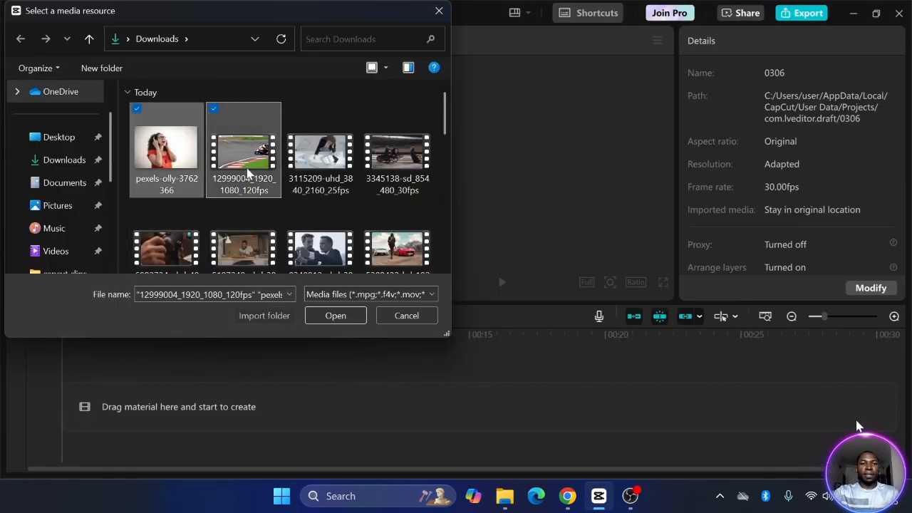
left_click(305, 166, "ctrl")
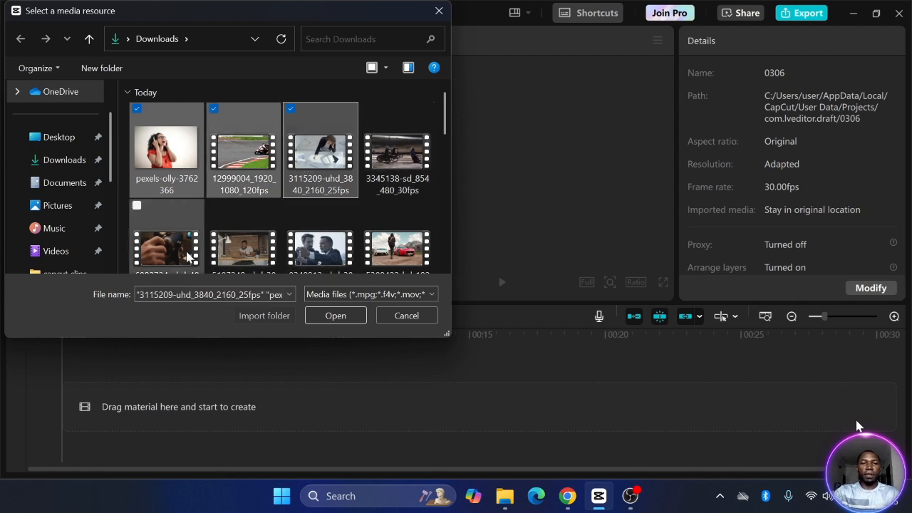
left_click(346, 319)
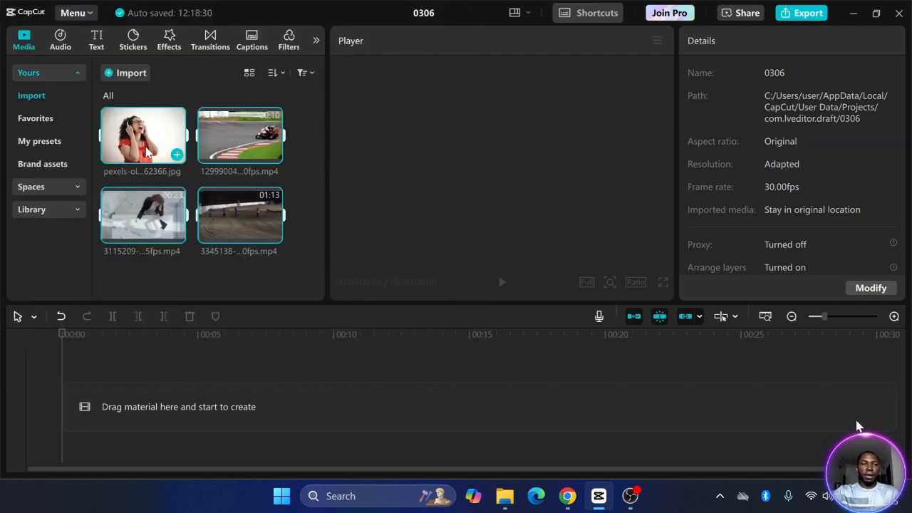
left_click_drag(153, 137, 138, 412)
left_click(269, 378)
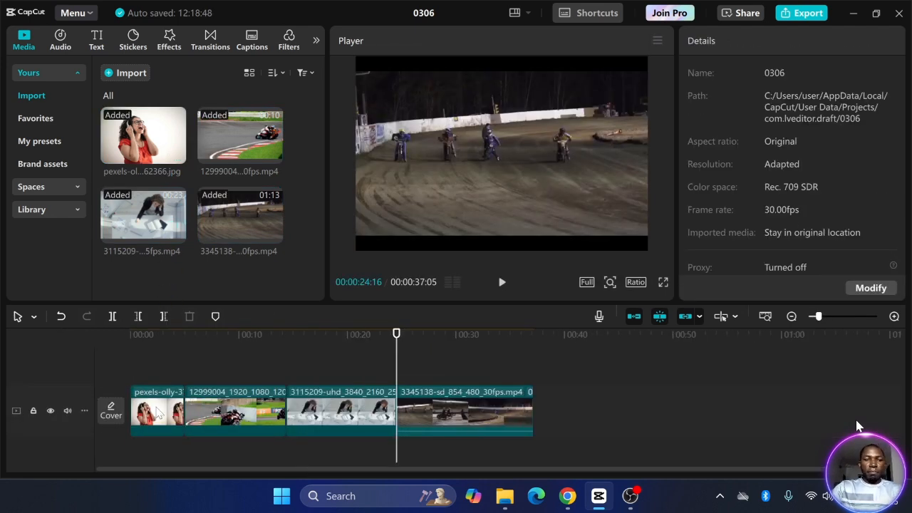
Select the opening pexels-olly image clip and show its Blend settings
left_click(158, 411)
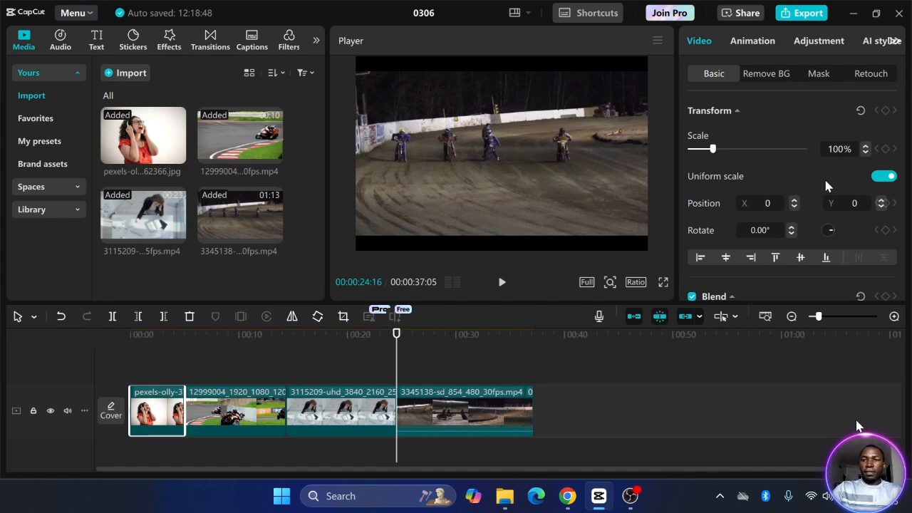
scroll(826, 185, "down", 3)
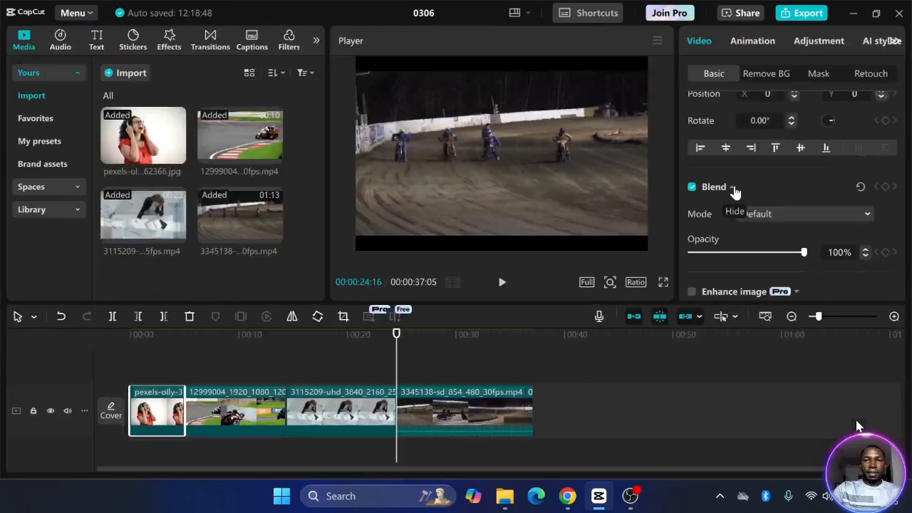
left_click(511, 344)
left_click(512, 344)
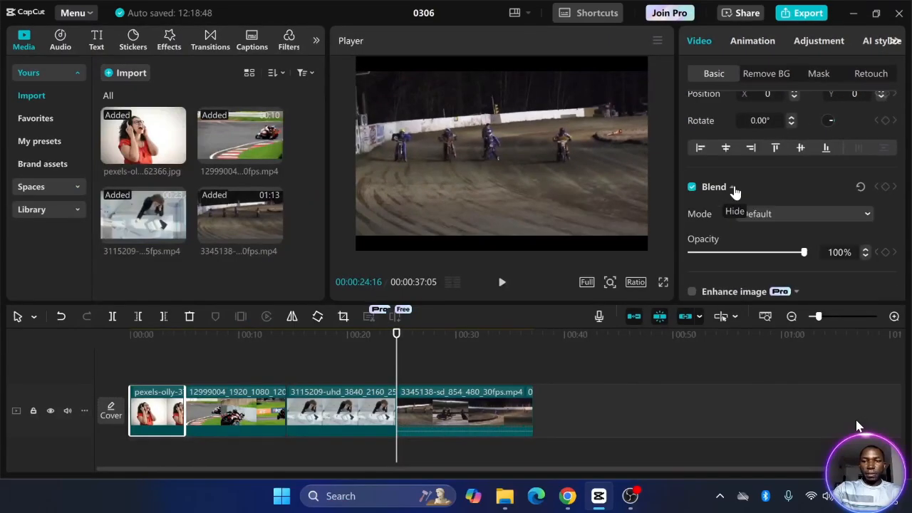
left_click(164, 375)
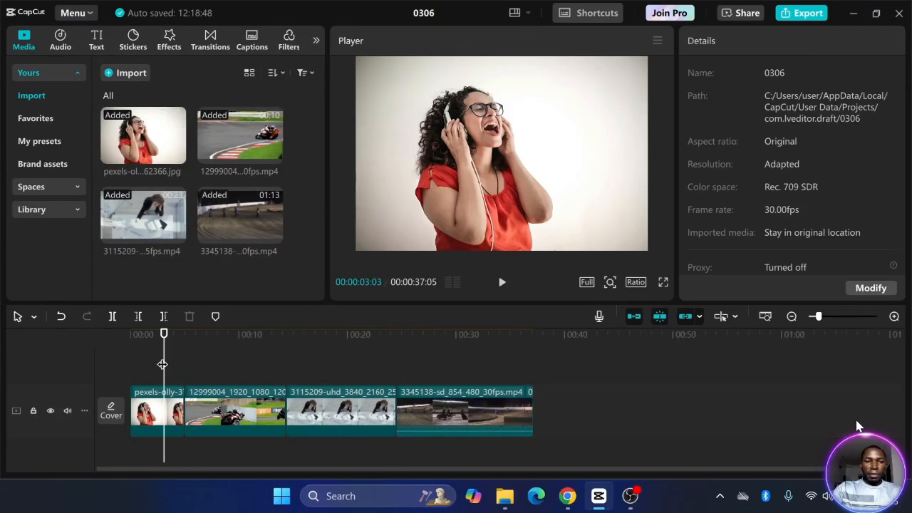
mouse_move(162, 364)
left_mouse_down()
mouse_move(218, 364)
mouse_move(157, 364)
left_mouse_up()
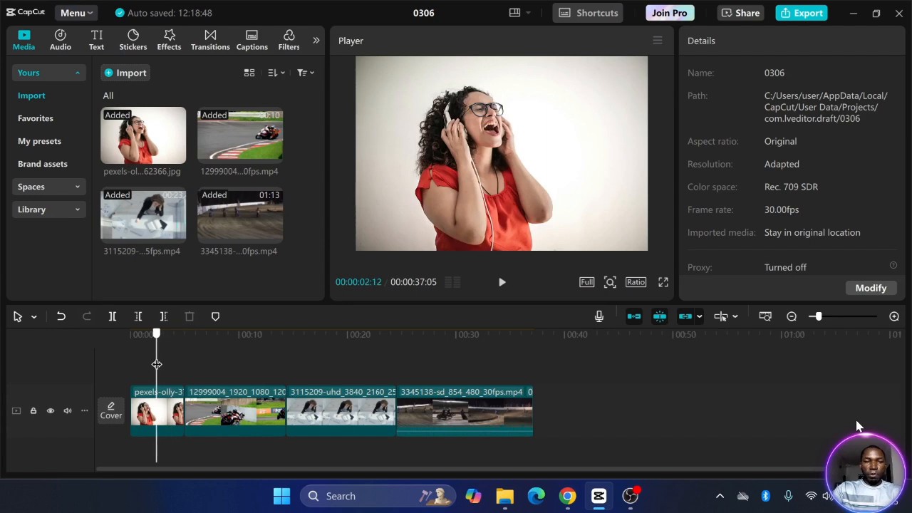
left_click(174, 406)
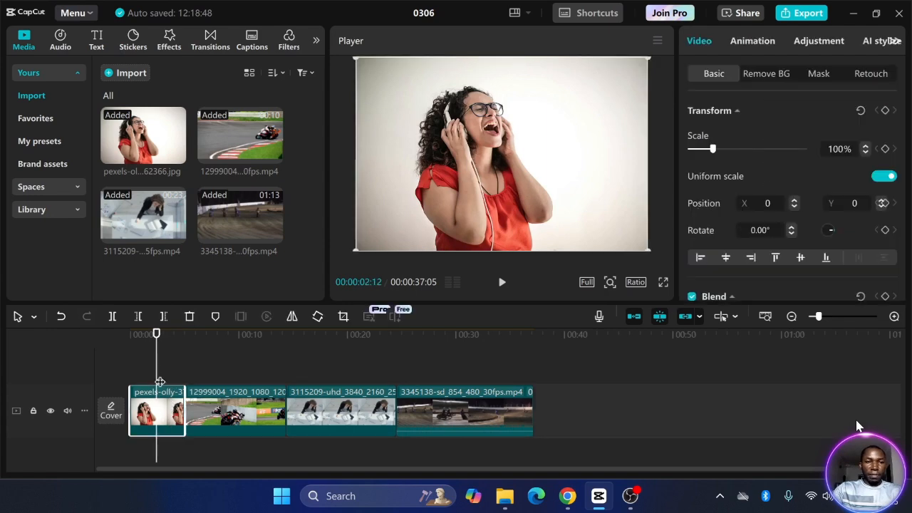
Add two Scale keyframes on the image clip around 4 seconds
left_click_drag(154, 365, 171, 364)
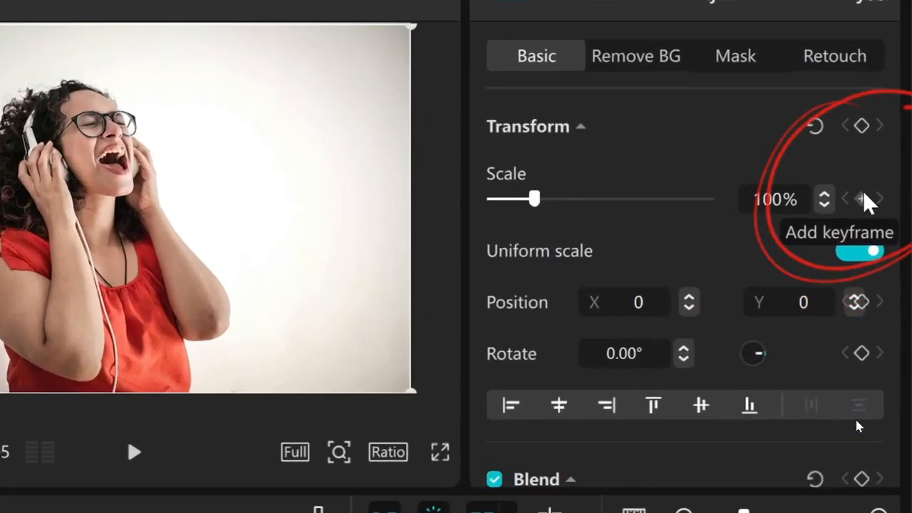
left_click(886, 149)
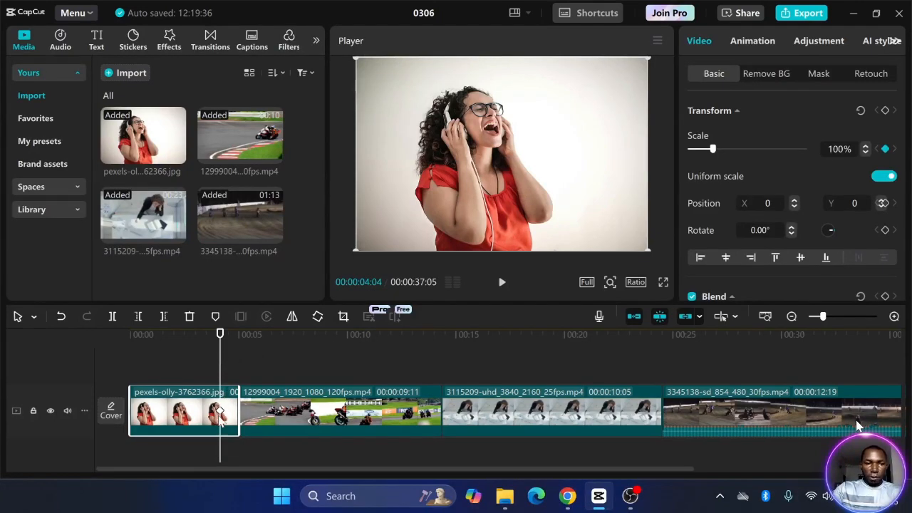
left_click_drag(221, 368, 232, 368)
left_click(886, 149)
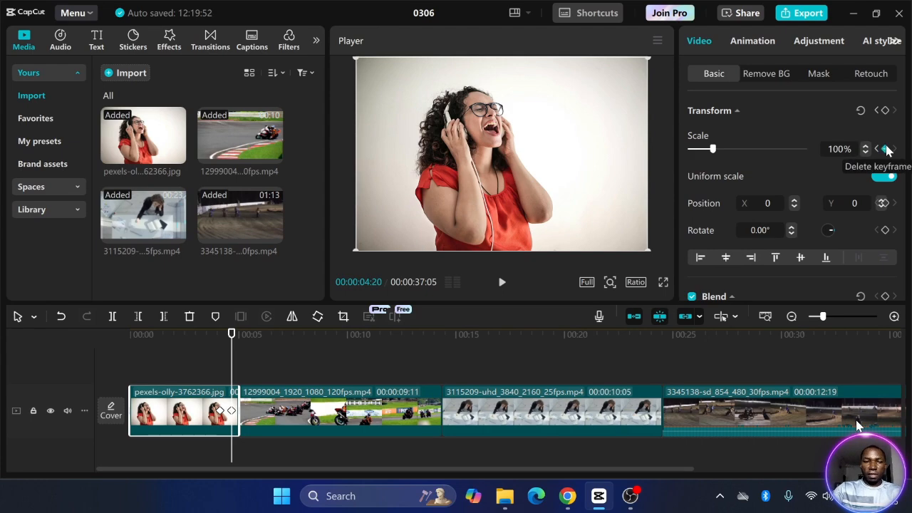
Lower the image's opacity to 16% and move that keyframe earlier to 00:00:02:24
scroll(886, 149, "down", 3)
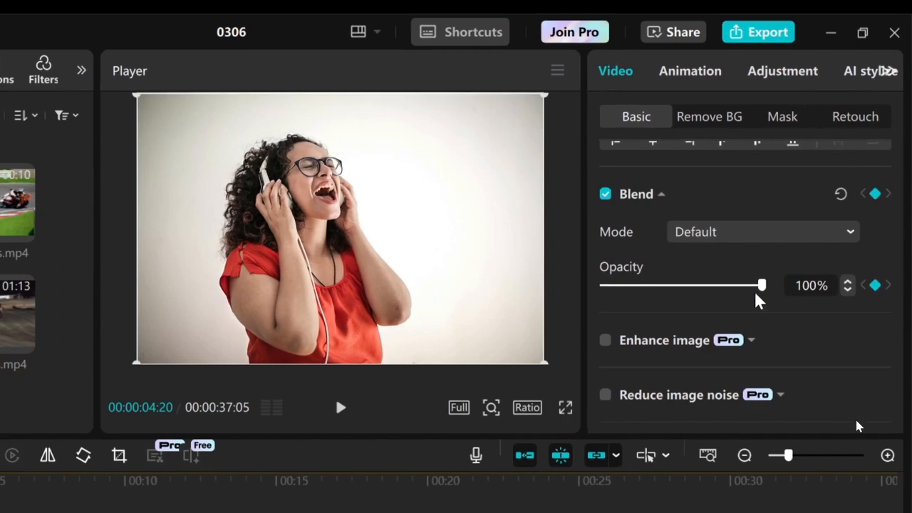
left_click_drag(701, 300, 646, 293)
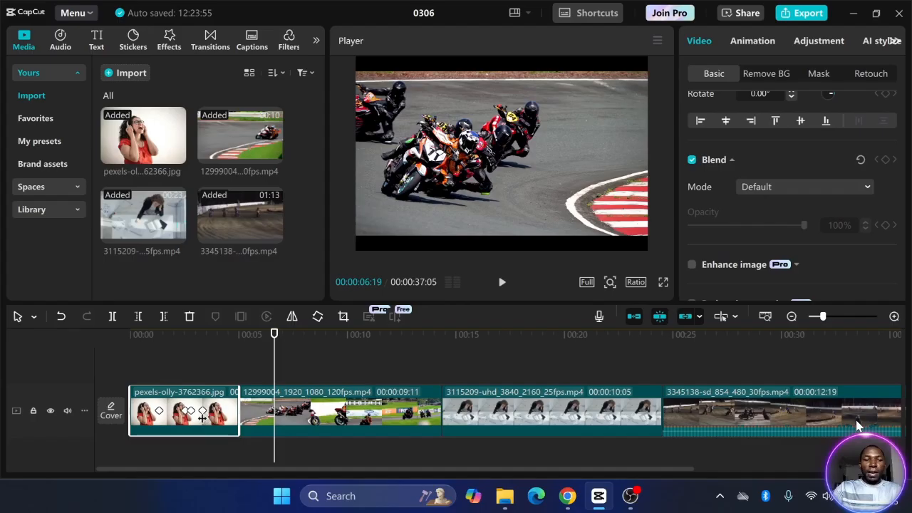
left_click_drag(202, 417, 191, 422)
left_click(192, 416)
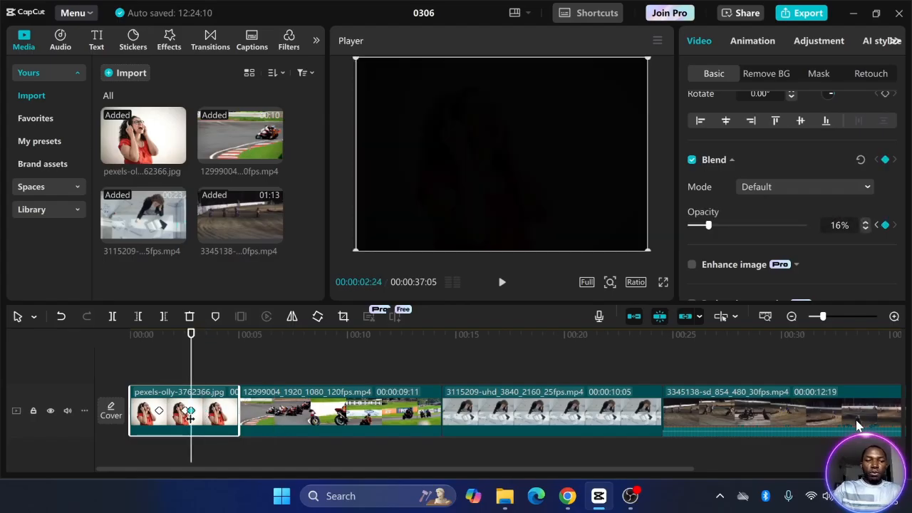
Add an opacity keyframe to the second motorbike clip at about 13:08
left_click(425, 369)
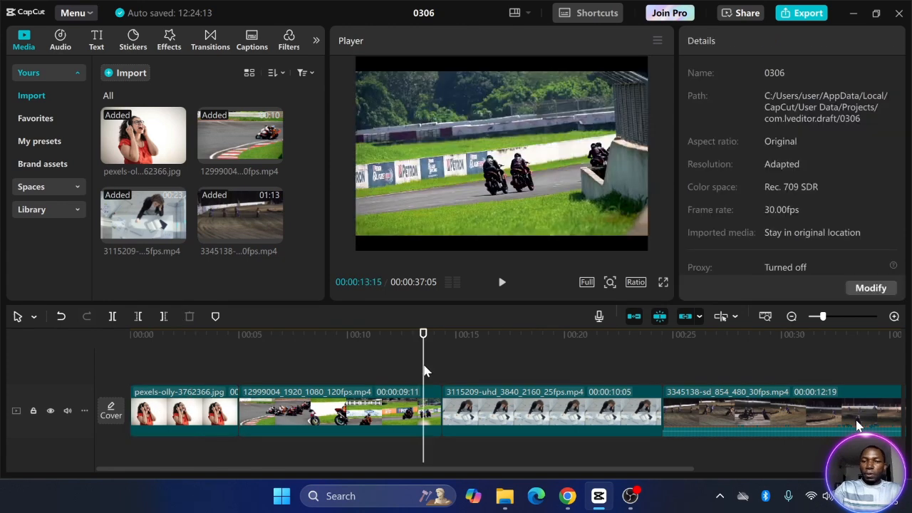
left_click(404, 408)
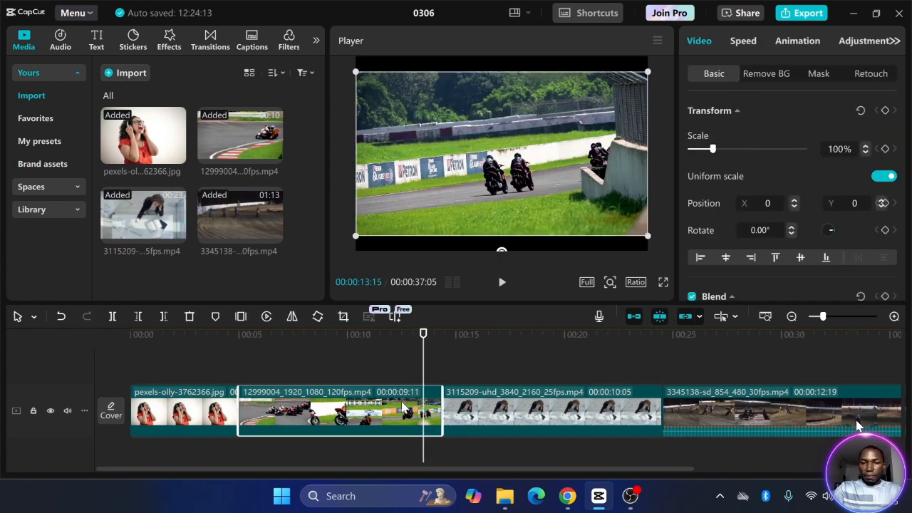
left_click_drag(425, 370, 418, 368)
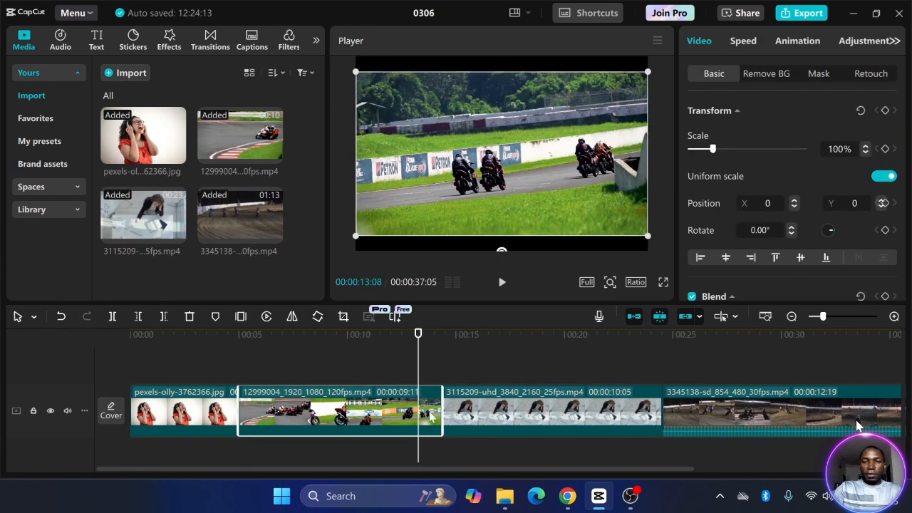
scroll(889, 159, "down", 3)
left_click(885, 154)
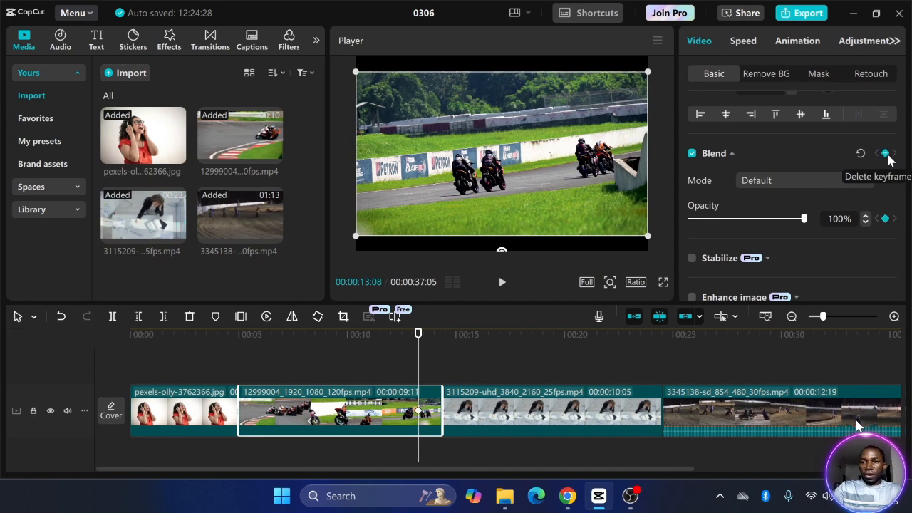
left_click_drag(437, 362, 433, 361)
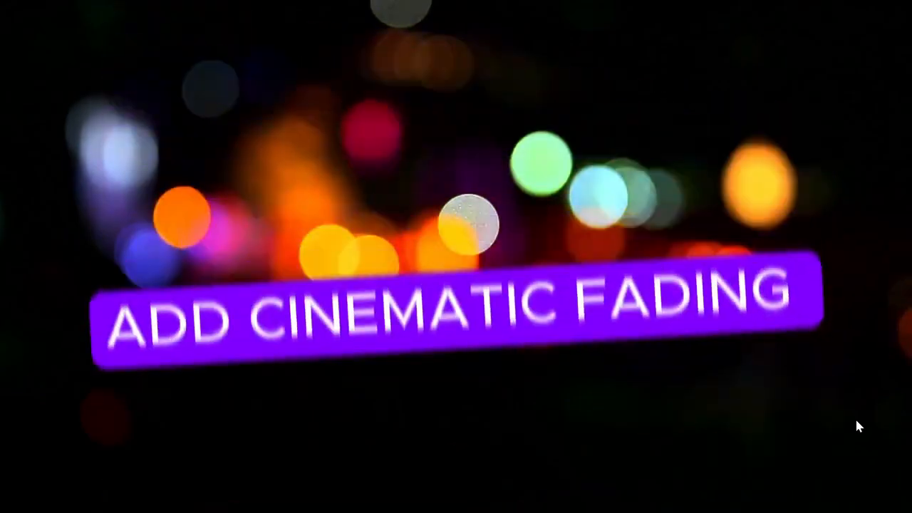
Place pexels-balazsimon-13128718.jpg on the timeline as a 5-second clip and preview it
left_click_drag(142, 136, 134, 402)
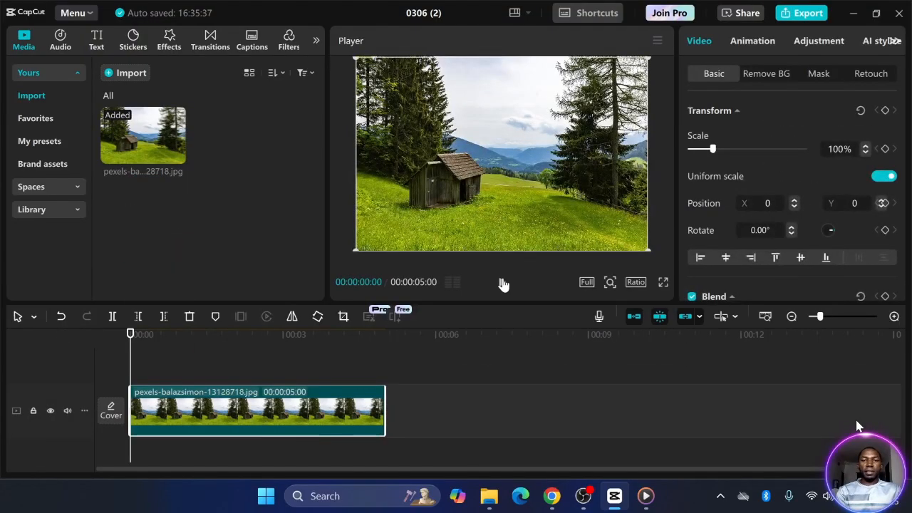
left_click(502, 284)
left_click(502, 283)
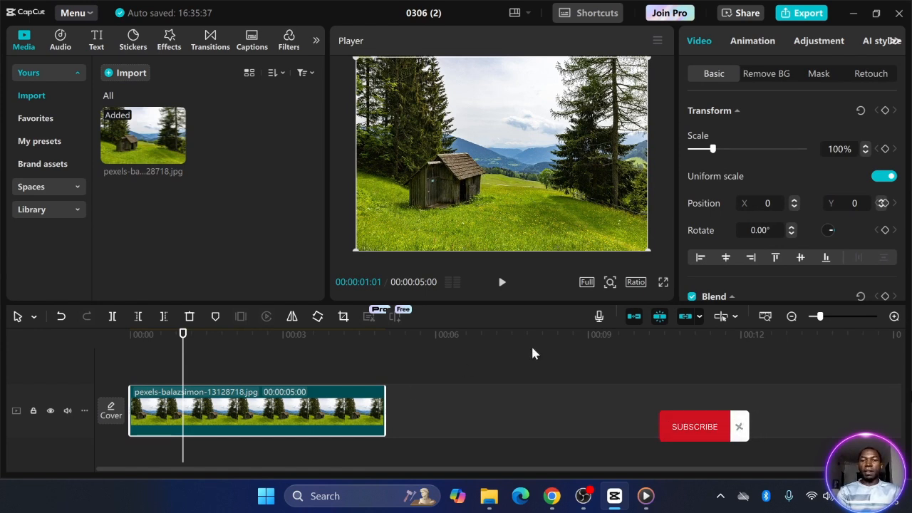
Auto-remove the hut photo's background and add another copy of the photo on a track above
left_click(762, 79)
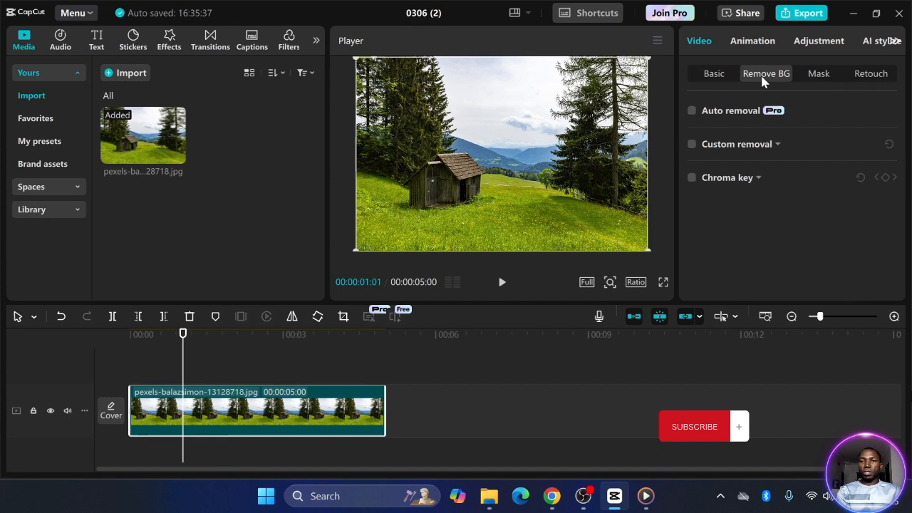
left_click(692, 111)
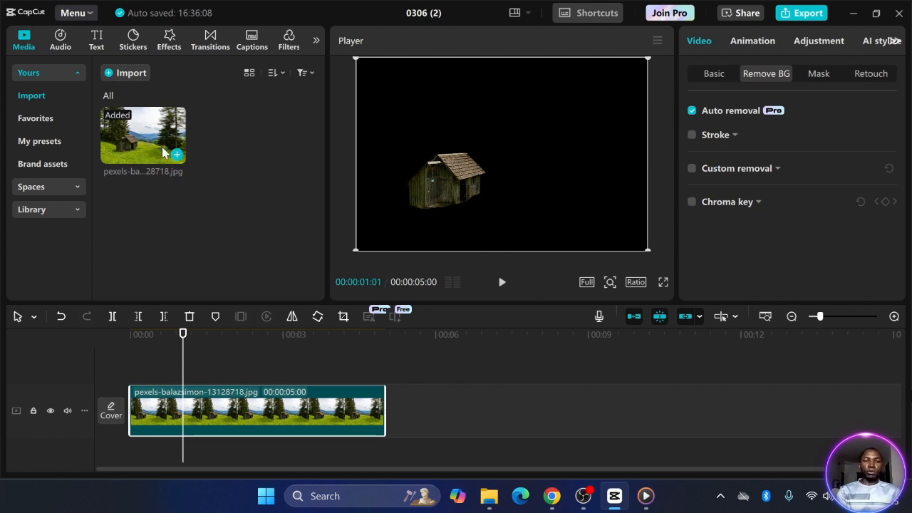
left_click_drag(163, 153, 285, 376)
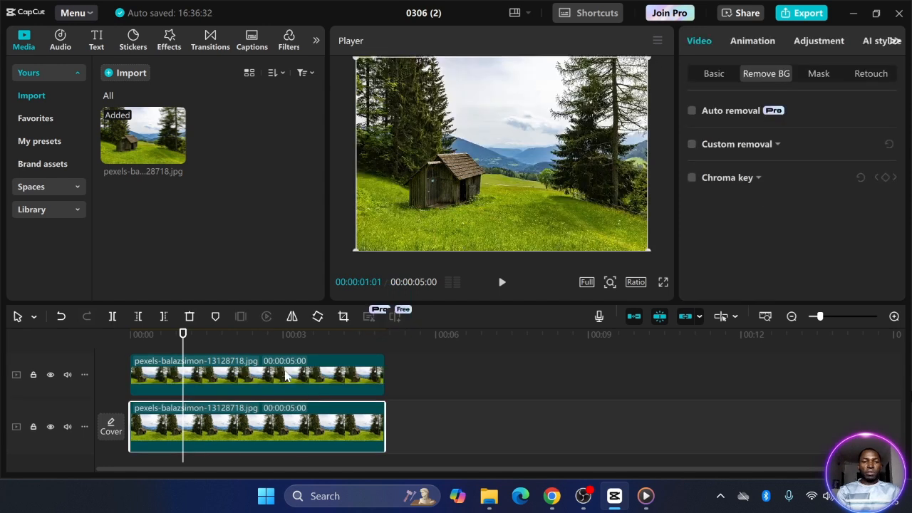
Select the full hut photo on the lower track and drag its Blend opacity down to 48%
left_click(284, 376)
left_click(282, 429)
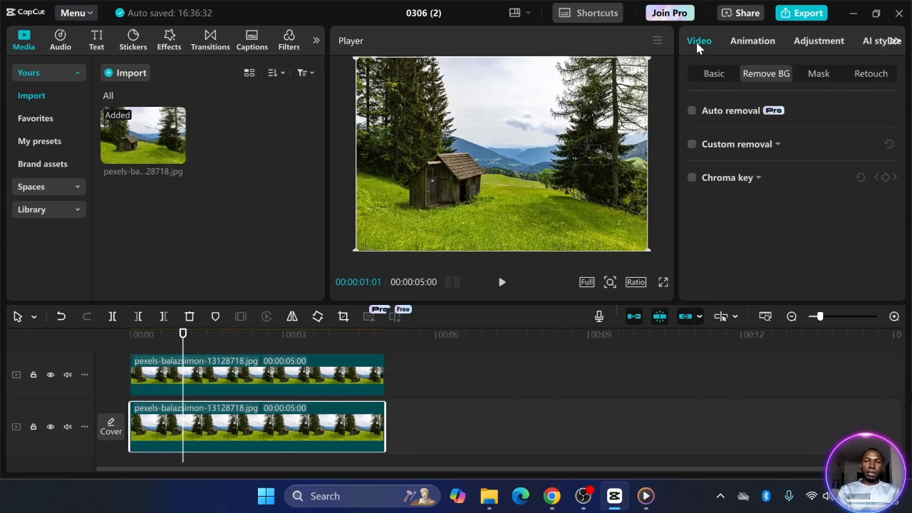
left_click(711, 78)
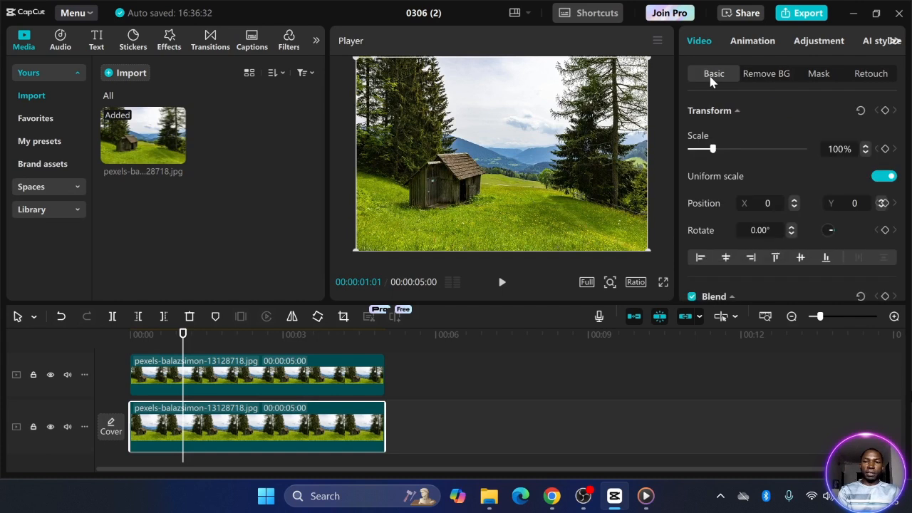
scroll(760, 161, "down", 5)
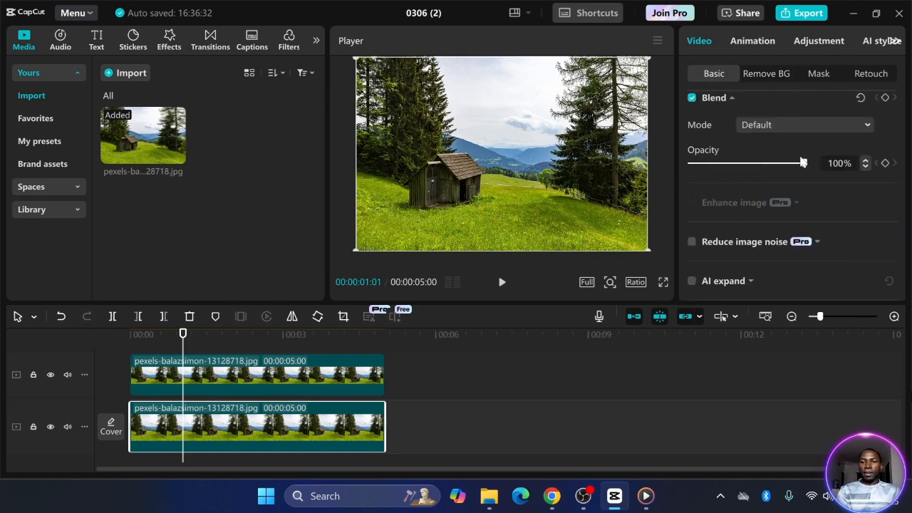
left_click(732, 98)
left_click(732, 98)
left_click_drag(804, 165, 757, 171)
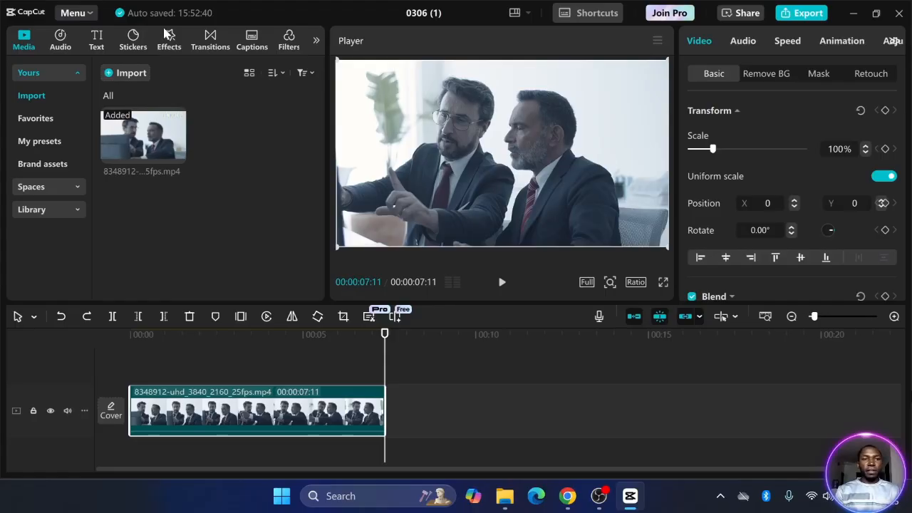
Open the video Effects library with a cleared search and expand the Body effects category
left_click(164, 32)
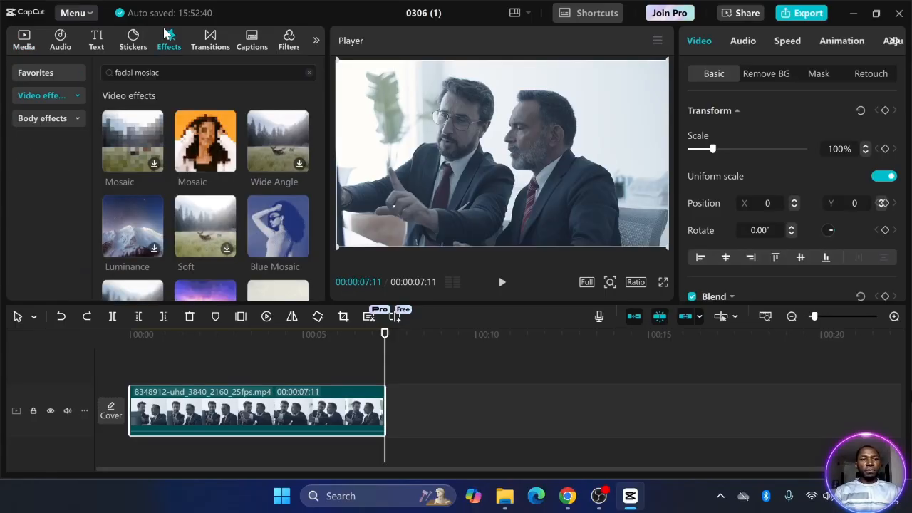
left_click(23, 39)
left_click(166, 39)
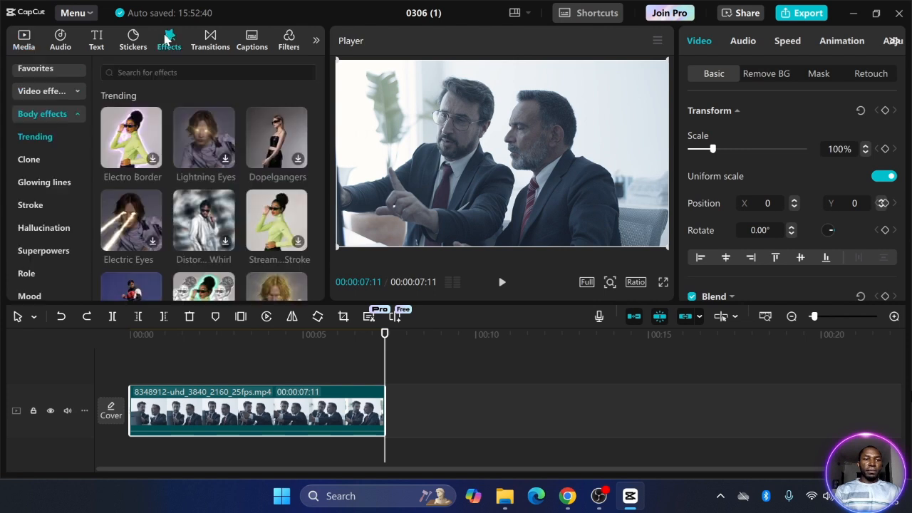
left_click(78, 117)
left_click(78, 118)
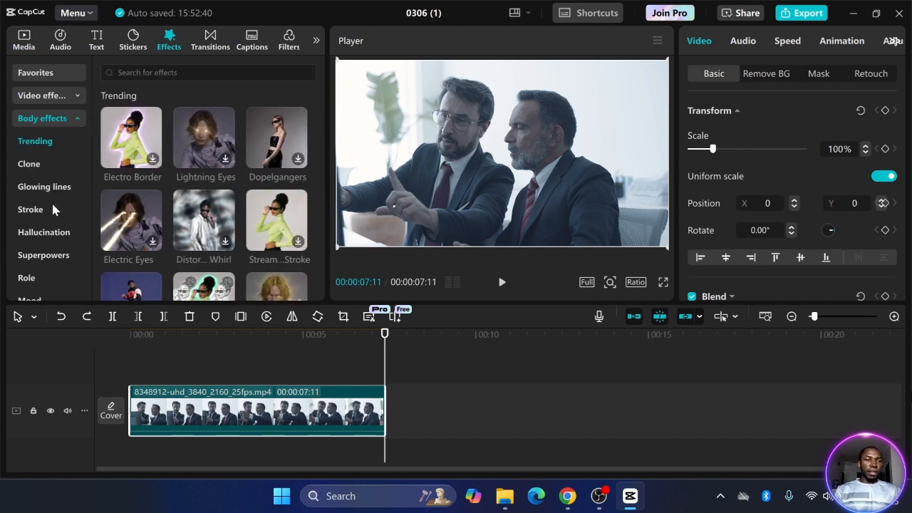
scroll(52, 204, "down", 3)
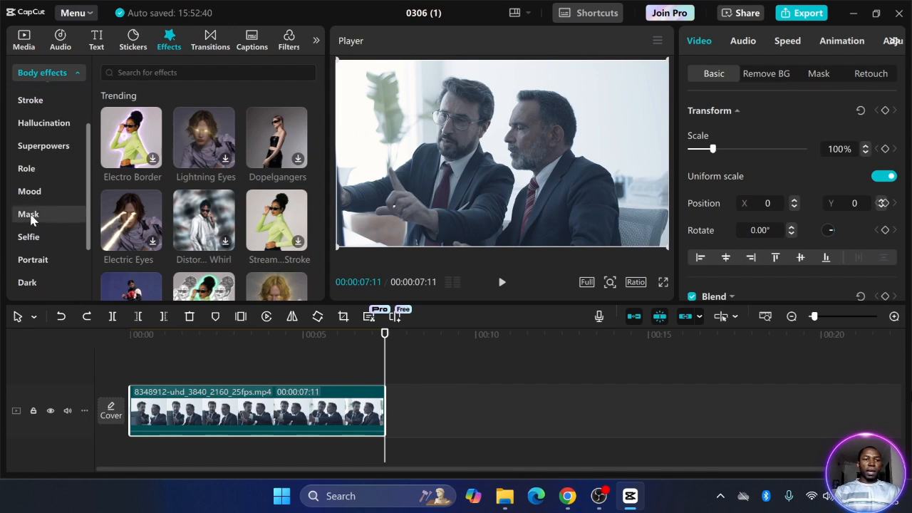
Browse the Mask body effects and the other categories, then start a new effects search
left_click(32, 214)
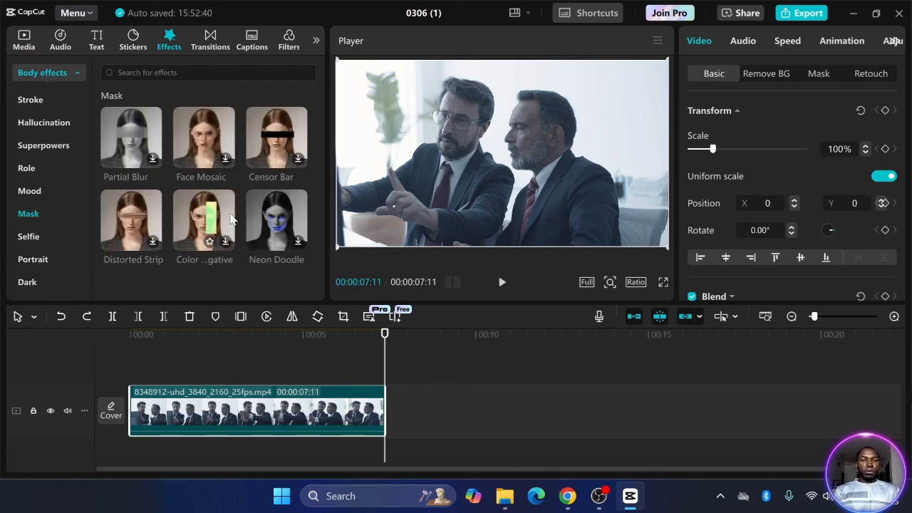
scroll(231, 217, "down", 5)
scroll(229, 219, "down", 3)
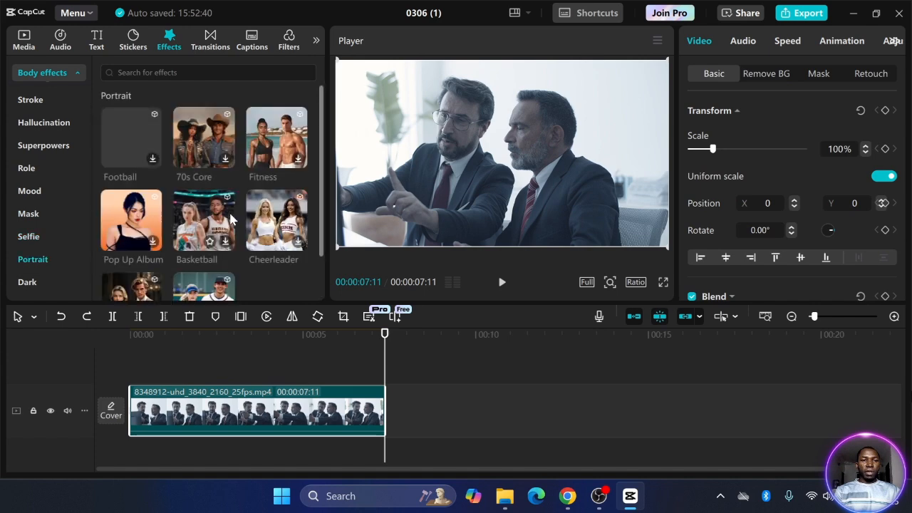
scroll(230, 219, "up", 5)
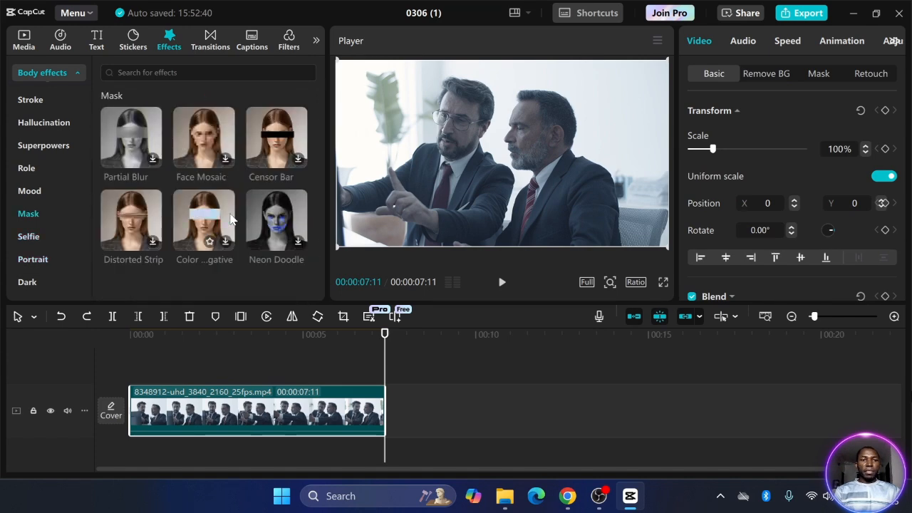
scroll(229, 220, "up", 5)
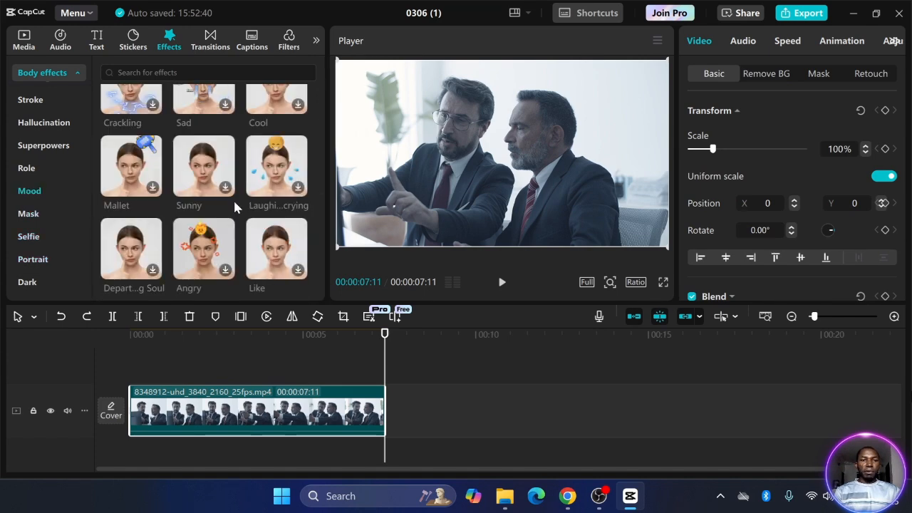
scroll(233, 198, "up", 3)
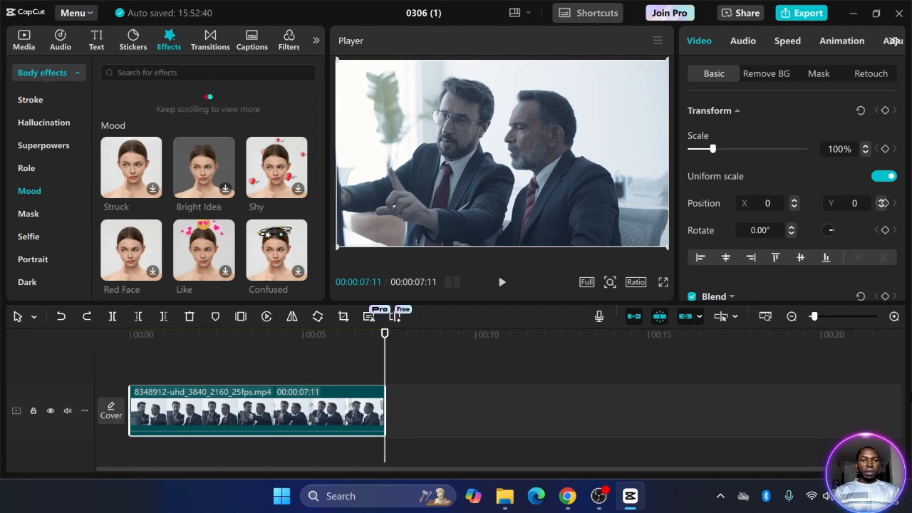
left_click(197, 76)
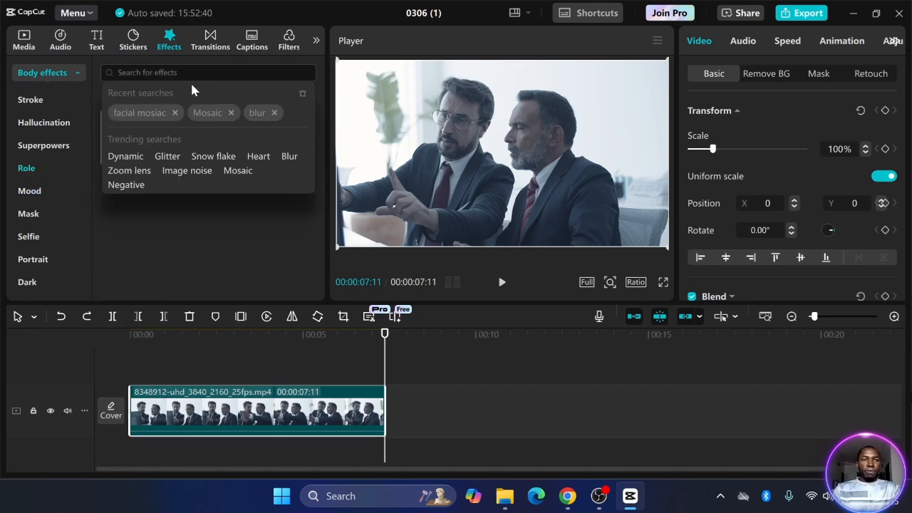
Apply Face Mosaic from the 'facial mosiac' search to the interview clip and preview it
left_click(153, 113)
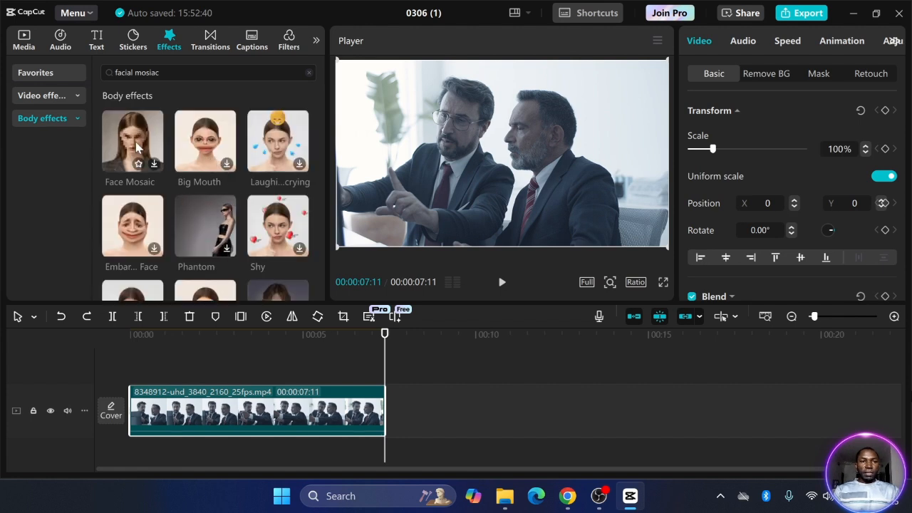
left_click_drag(137, 148, 196, 398)
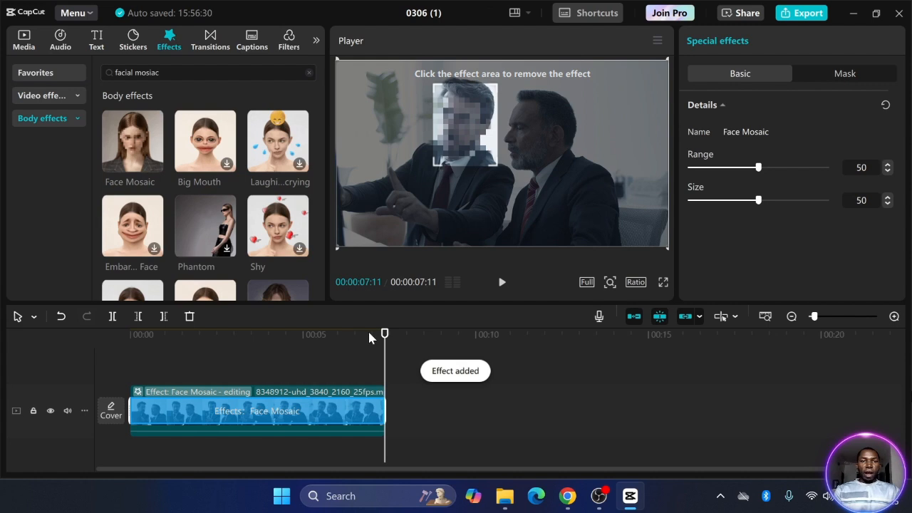
left_click(501, 282)
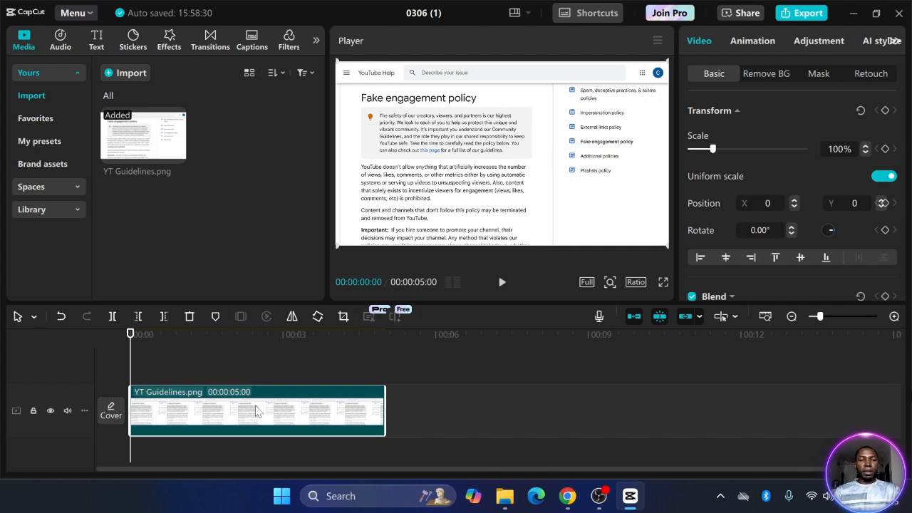
Paste a YT Guidelines.png copy onto an overlay track, hide the original's track, reselect the copy
key("ctrl+v")
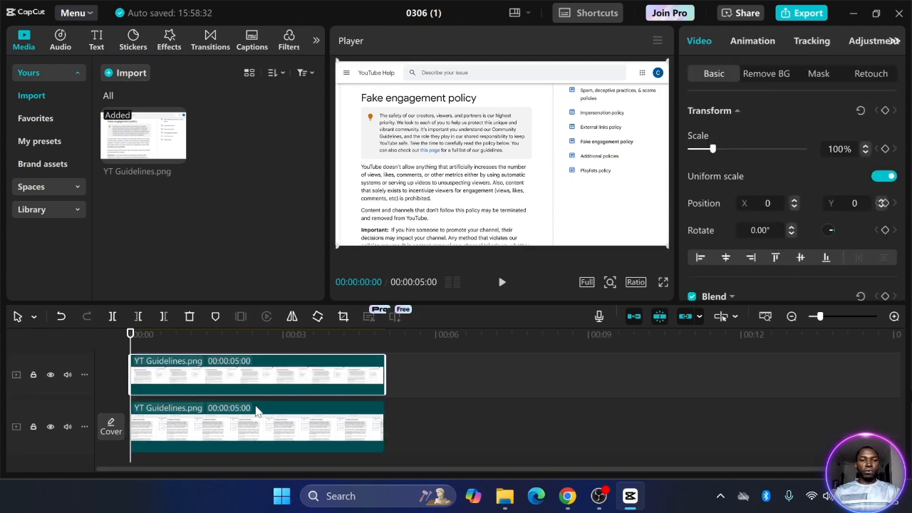
left_click(171, 431)
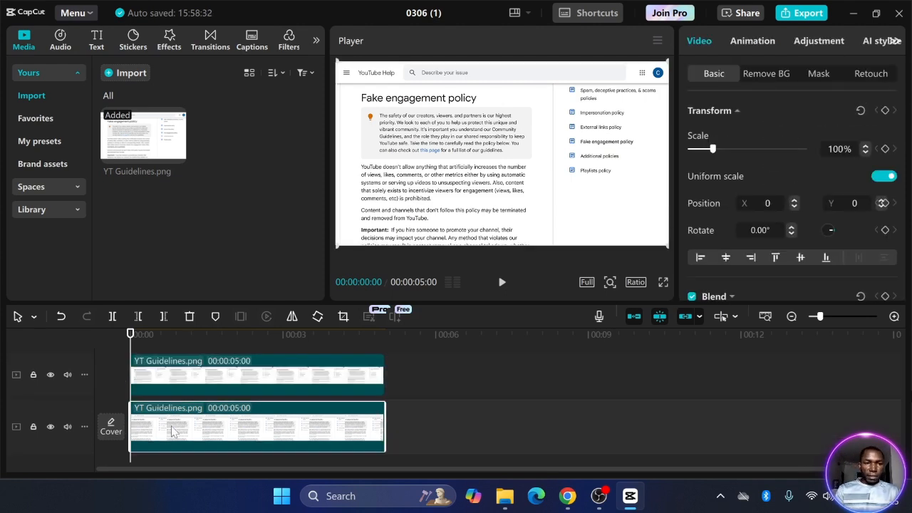
left_click(50, 428)
left_click(211, 376)
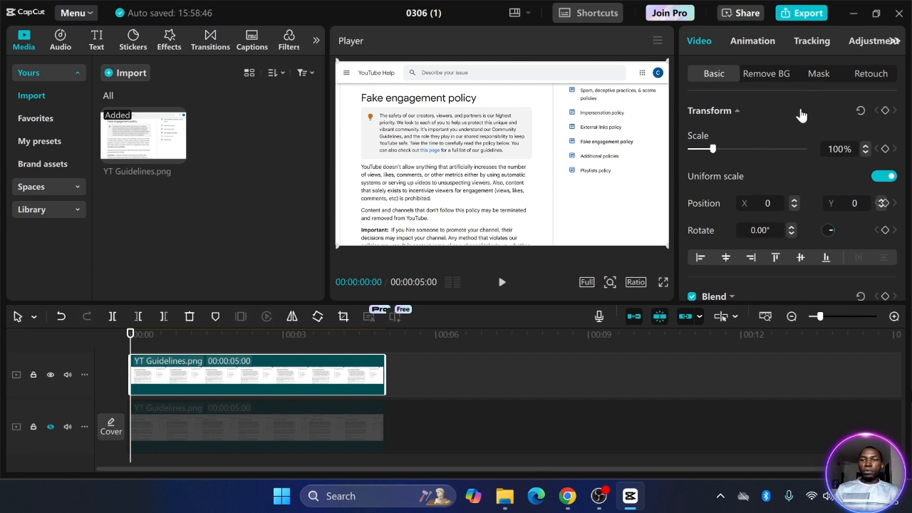
Add a rectangle mask framing the top policy paragraph on the overlay copy, then unhide the bottom track
left_click(818, 76)
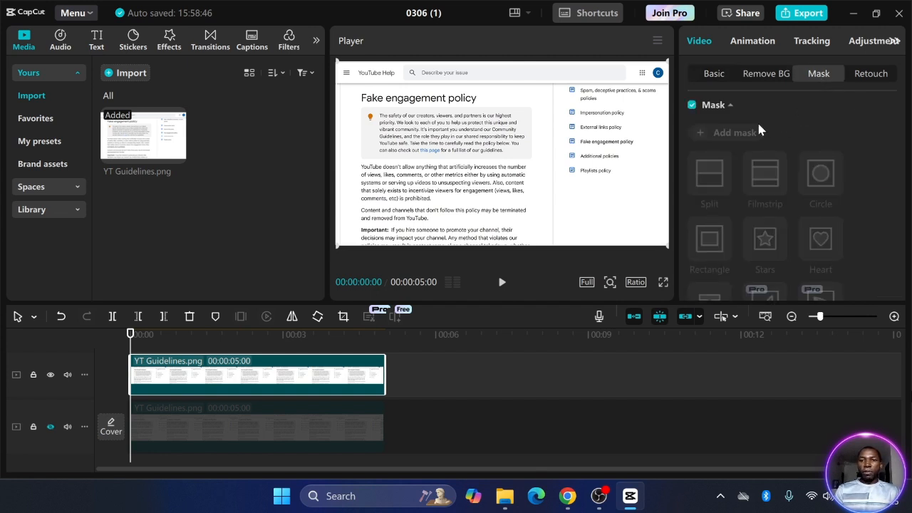
left_click(720, 135)
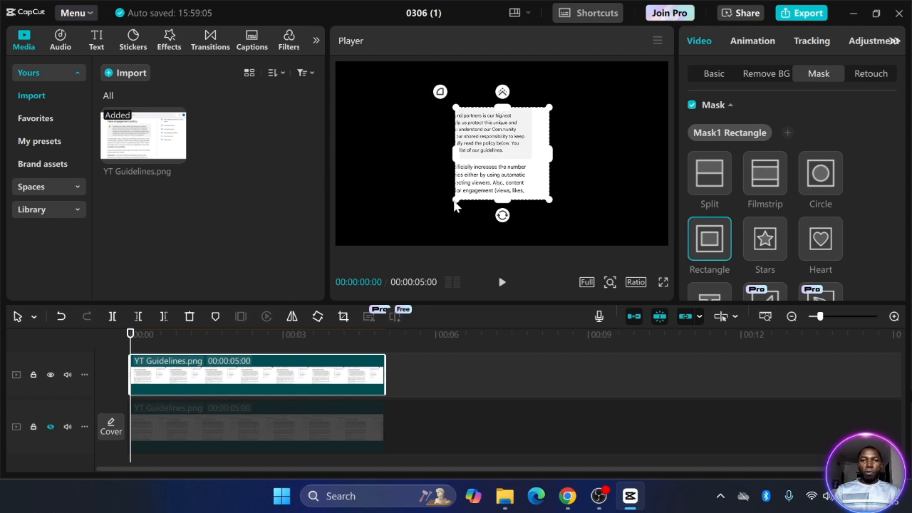
left_click_drag(456, 158, 353, 158)
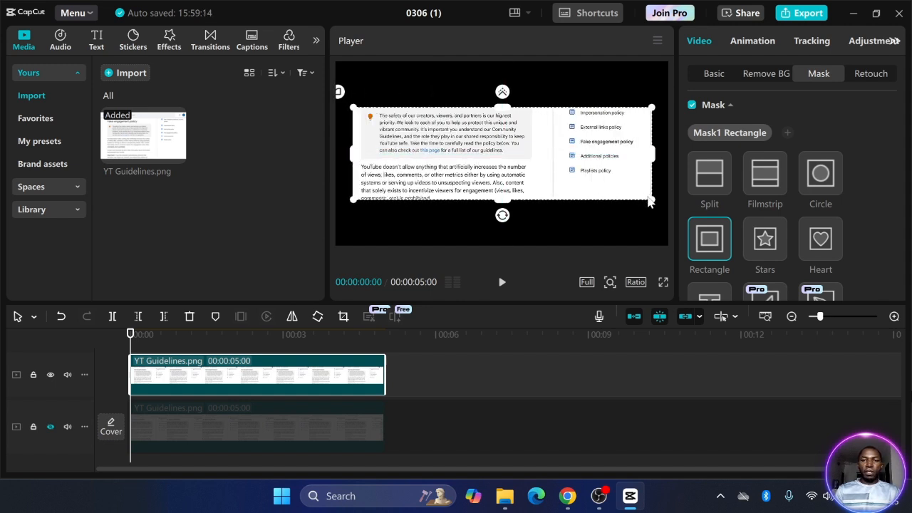
left_click_drag(653, 203, 500, 200)
left_click(50, 425)
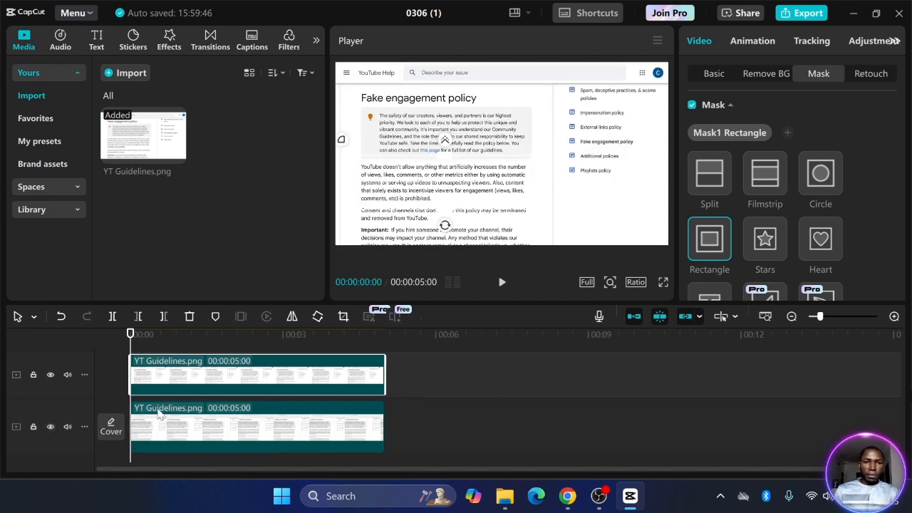
Set starting Scale and Position keyframes at 0s on the masked overlay clip
left_click(214, 427)
left_click(214, 378)
left_click(712, 73)
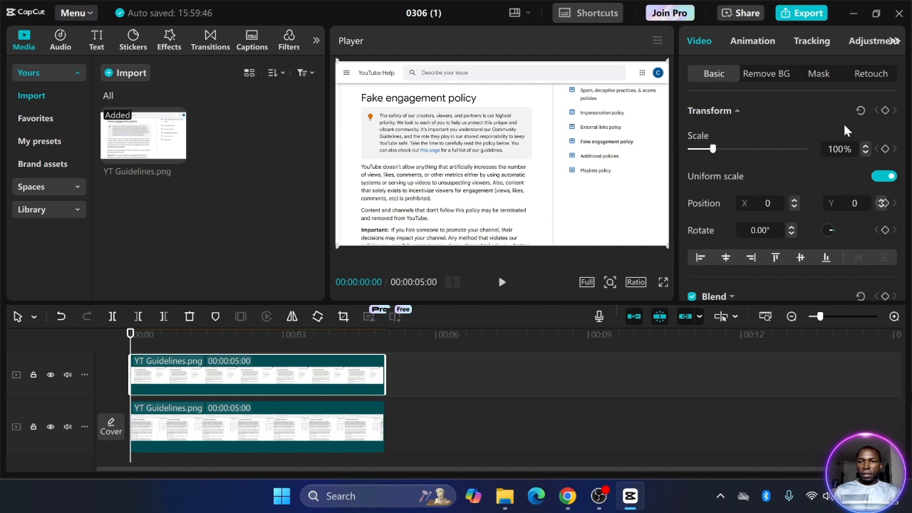
left_click(884, 149)
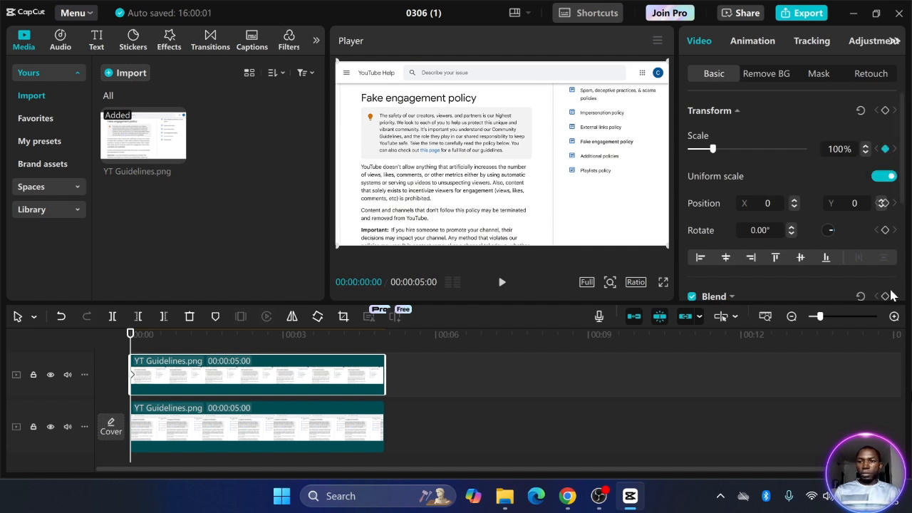
left_click(883, 204)
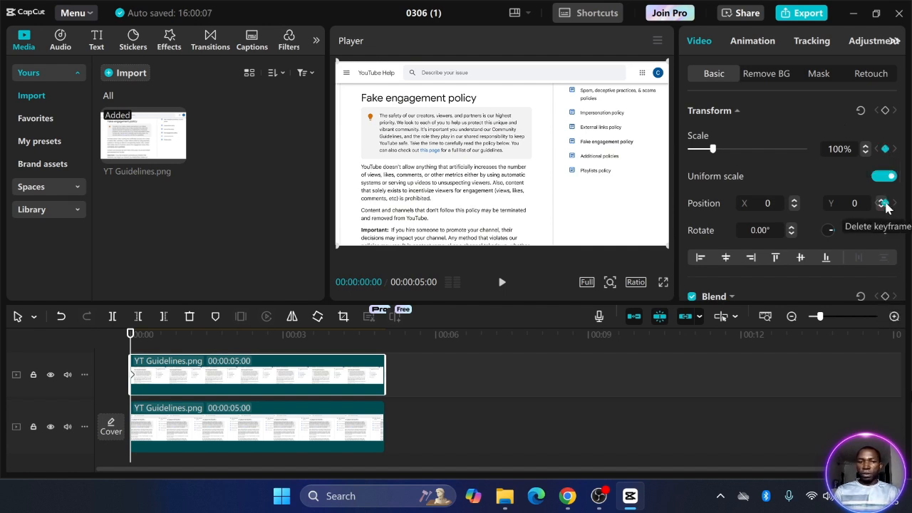
At 00:00:01:11, keyframe the paragraph enlarged to 189% and shifted into place
left_click_drag(132, 345, 200, 347)
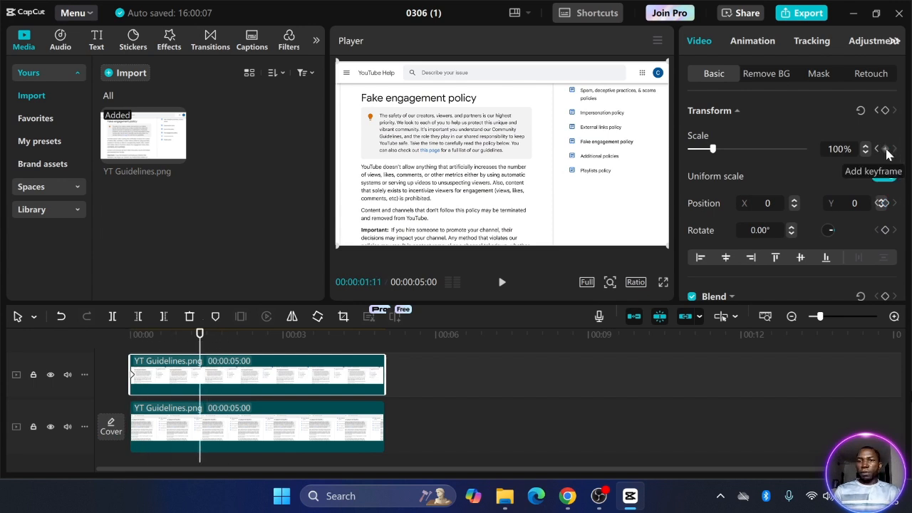
left_click(885, 149)
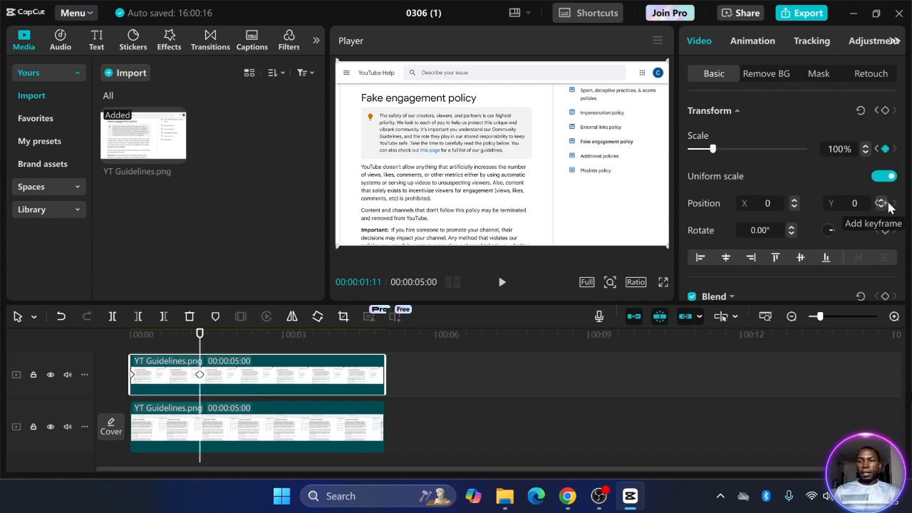
left_click(882, 204)
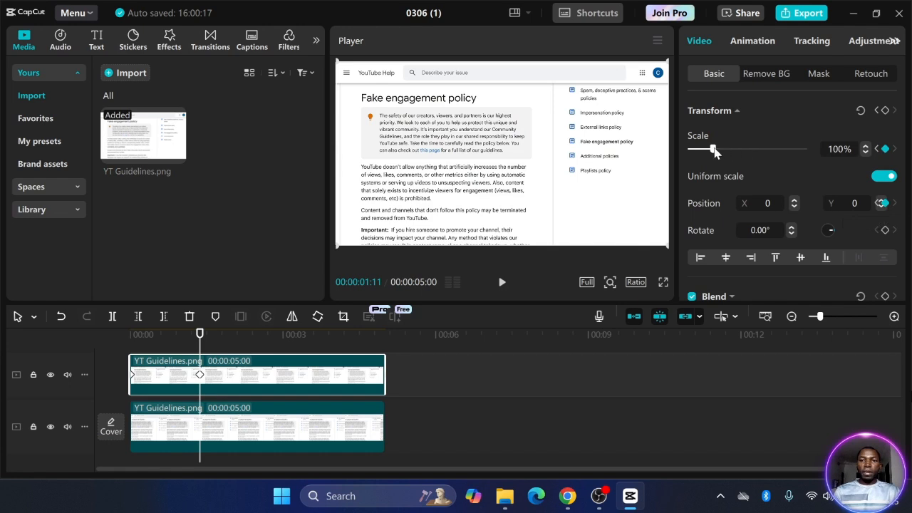
left_click_drag(712, 149, 728, 149)
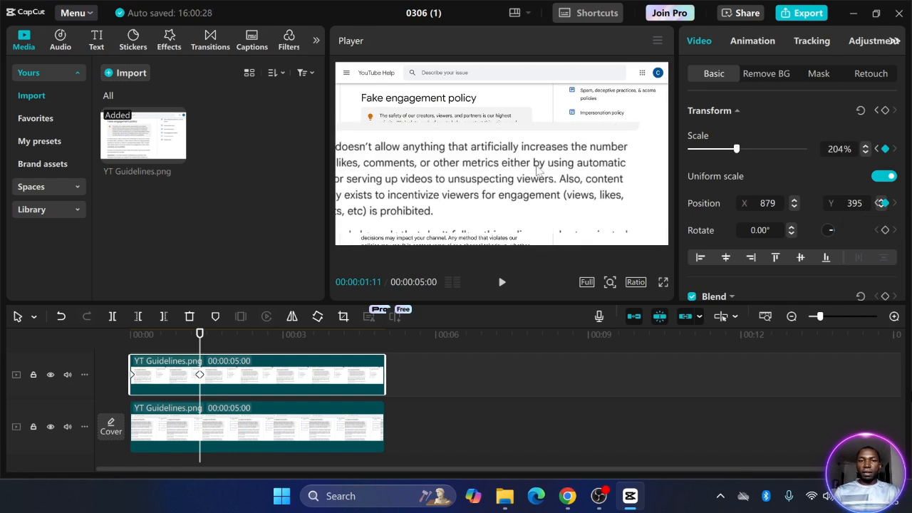
left_click_drag(540, 171, 584, 151)
mouse_move(200, 335)
left_mouse_down()
mouse_move(134, 344)
mouse_move(176, 332)
mouse_move(131, 334)
mouse_move(199, 332)
left_mouse_up()
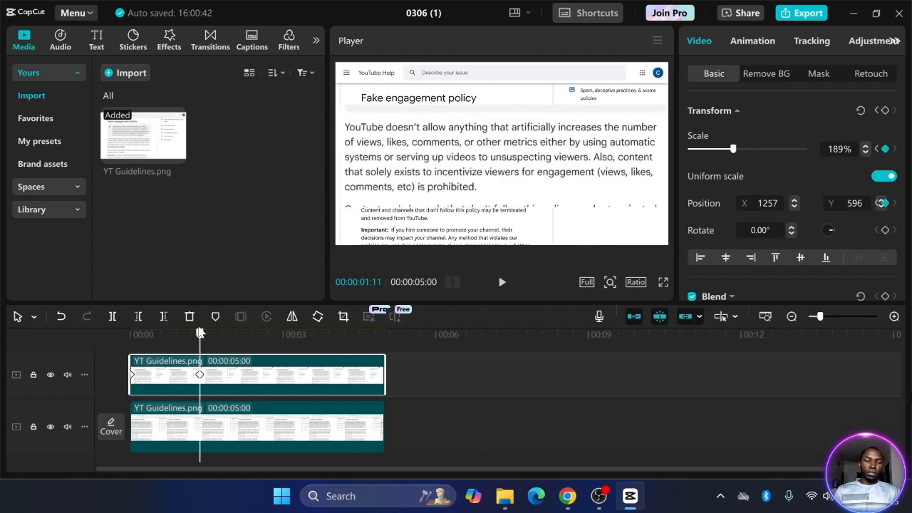
left_click(163, 434)
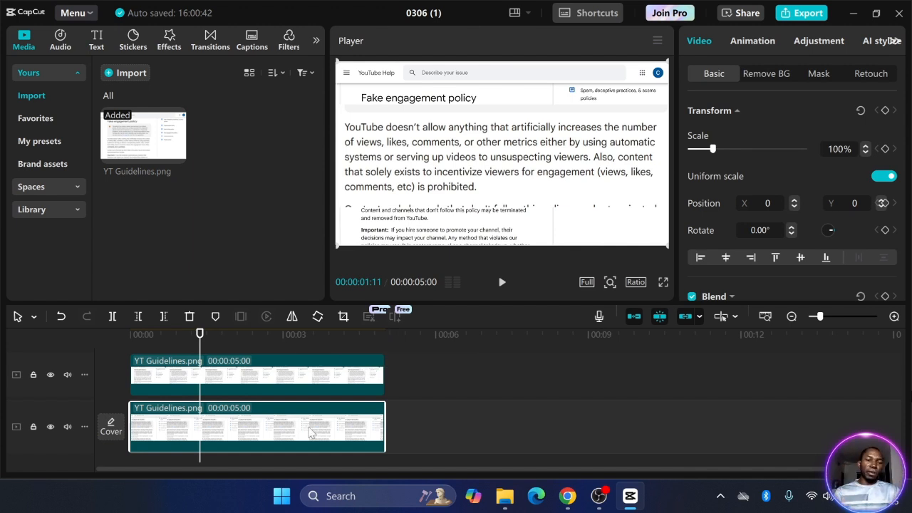
Keyframe the lower page's opacity from 100% at the start to 44% just under a second in, then play it
left_click(138, 338)
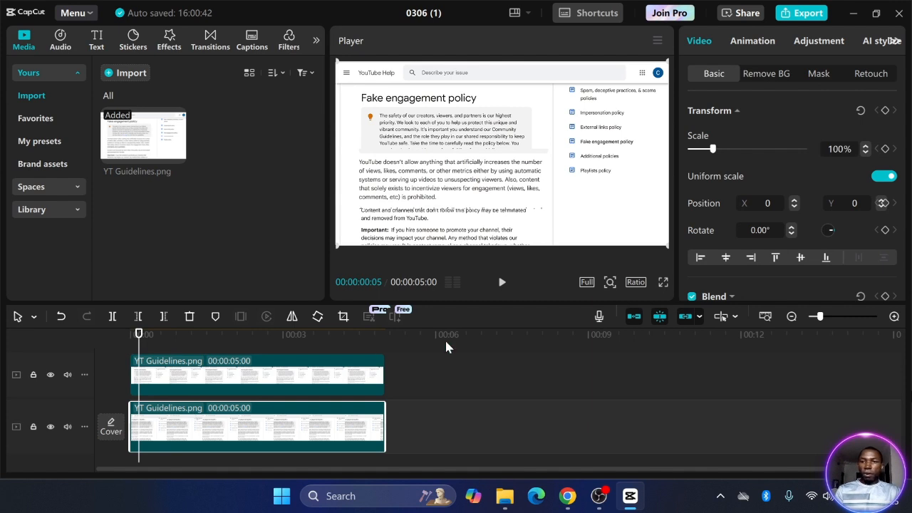
scroll(704, 194, "down", 5)
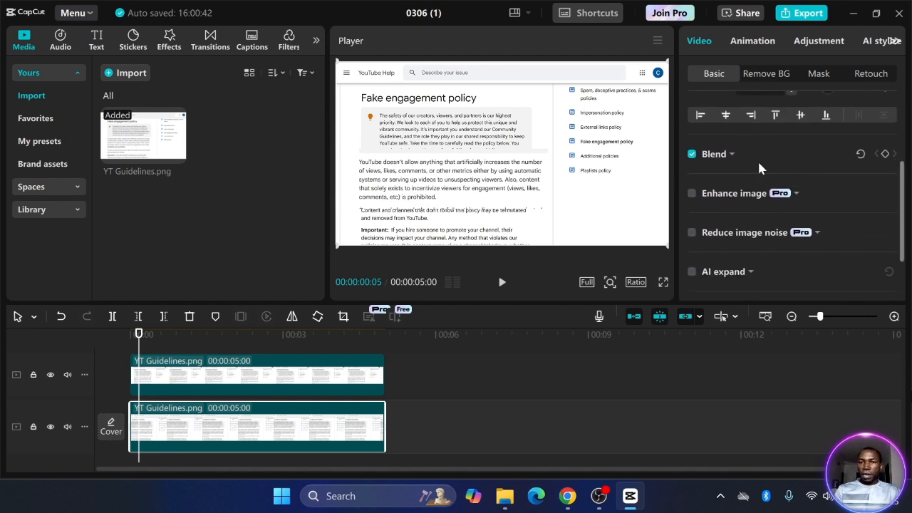
scroll(759, 165, "down", 2)
scroll(758, 166, "up", 2)
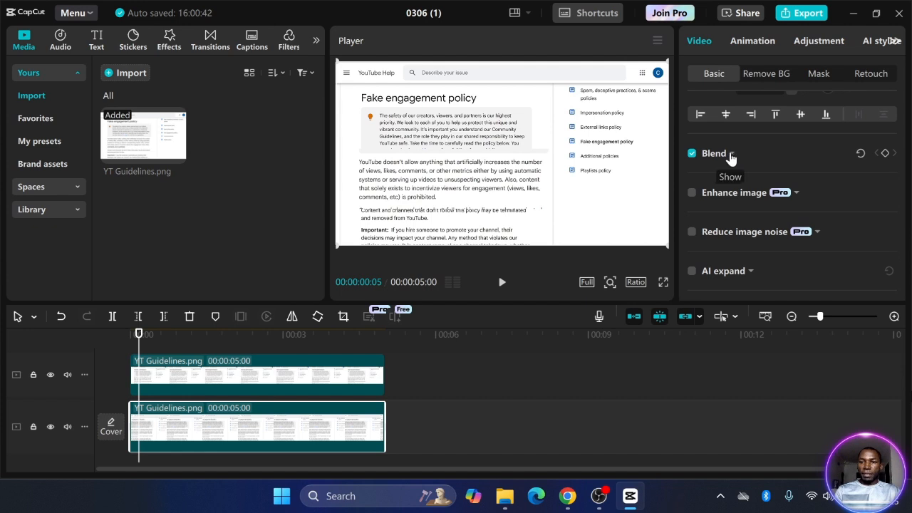
left_click(732, 154)
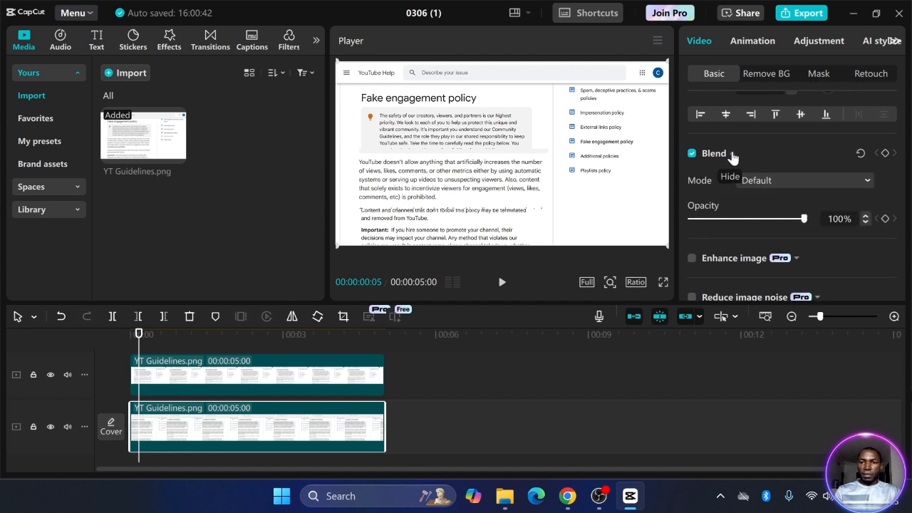
left_click(885, 154)
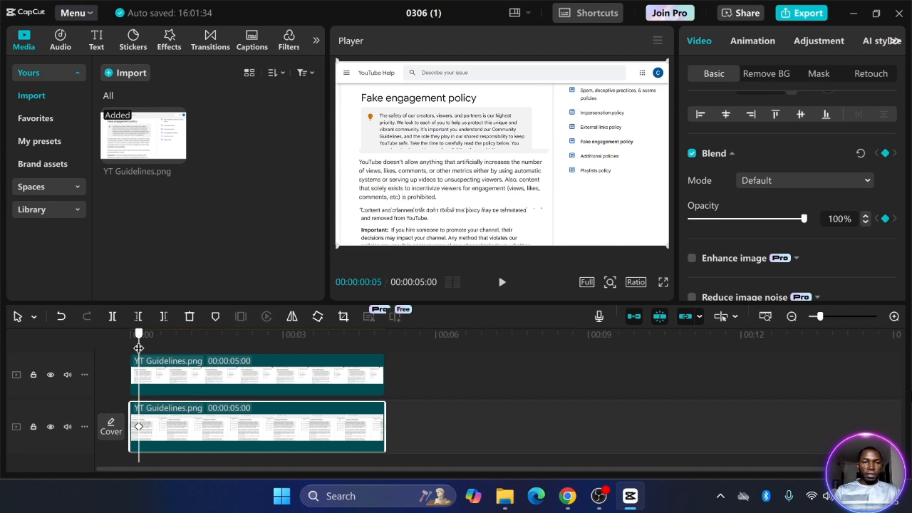
left_click_drag(139, 347, 171, 346)
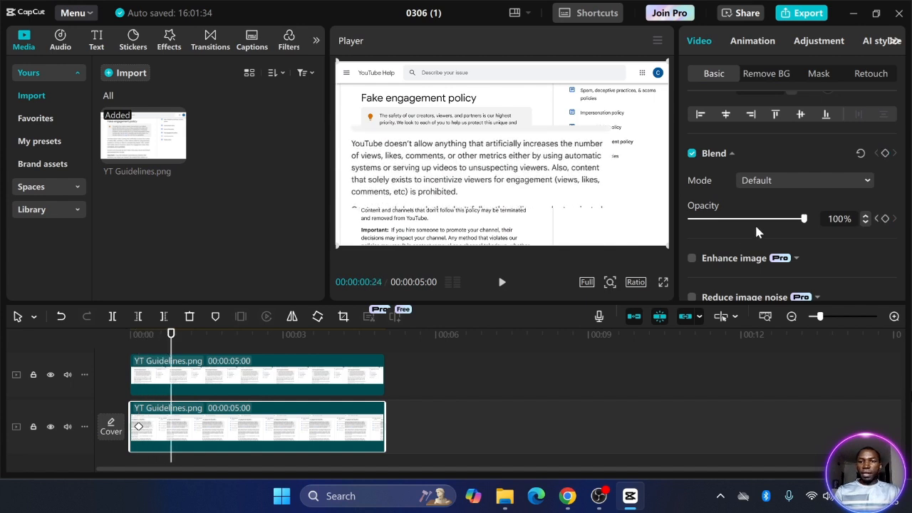
left_click(886, 154)
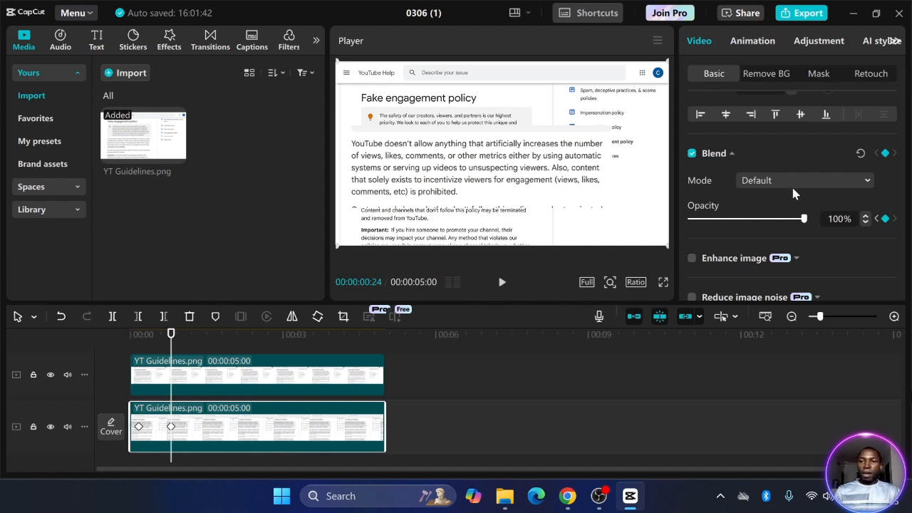
left_click_drag(804, 223, 743, 226)
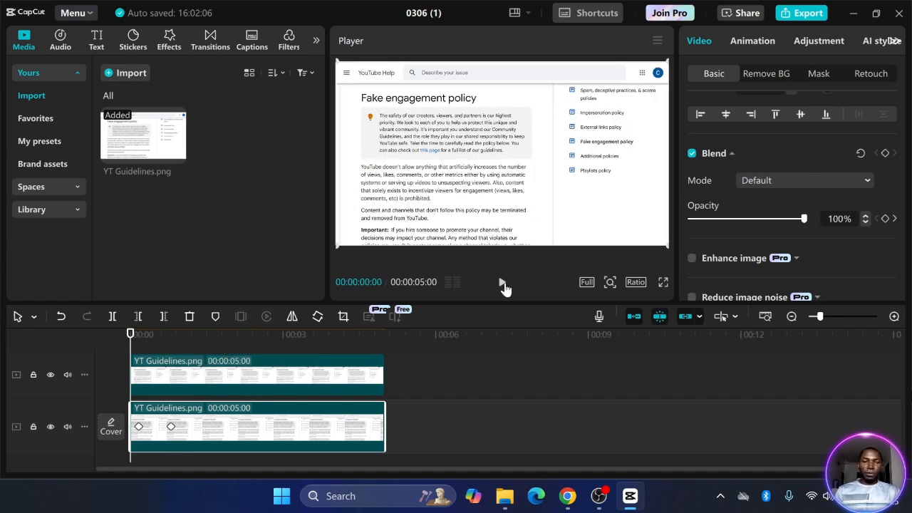
left_click(502, 284)
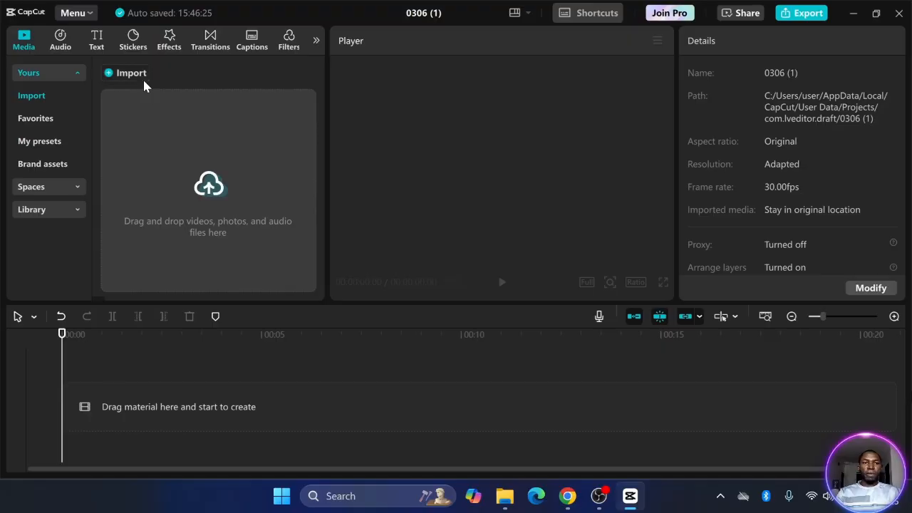
Import 2169879-uhd_3840_2160_30fps.mp4 and drag the beach clip onto the timeline
left_click(142, 78)
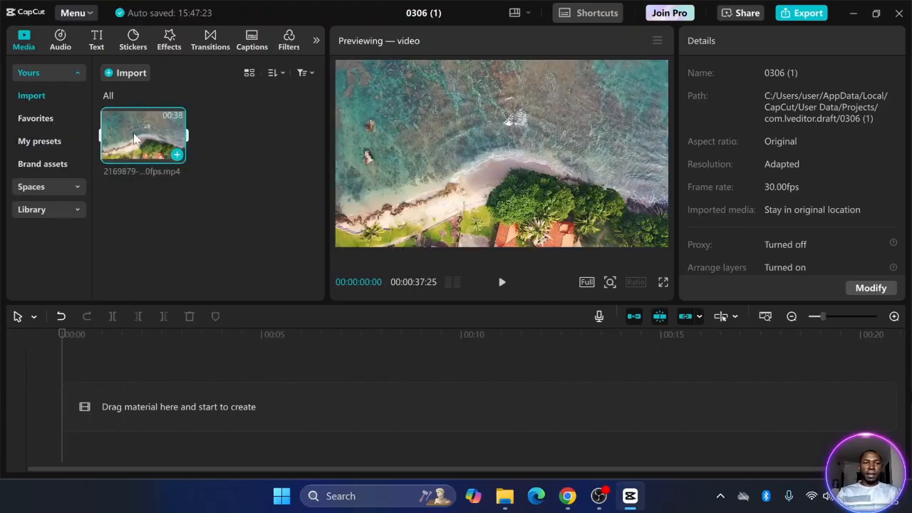
left_click_drag(134, 137, 133, 407)
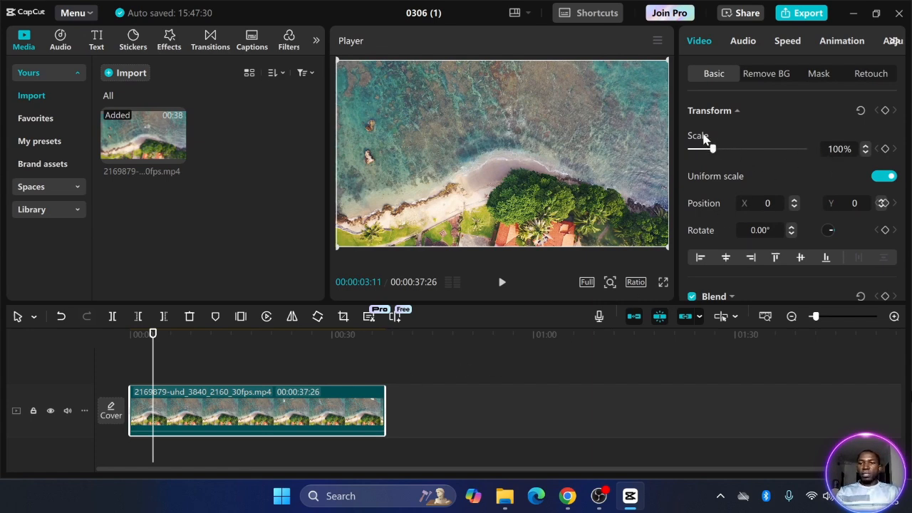
Add a starting scale keyframe, then at about six seconds zoom to 500% framed on the shoreline
left_click(885, 149)
left_click_drag(152, 359, 175, 355)
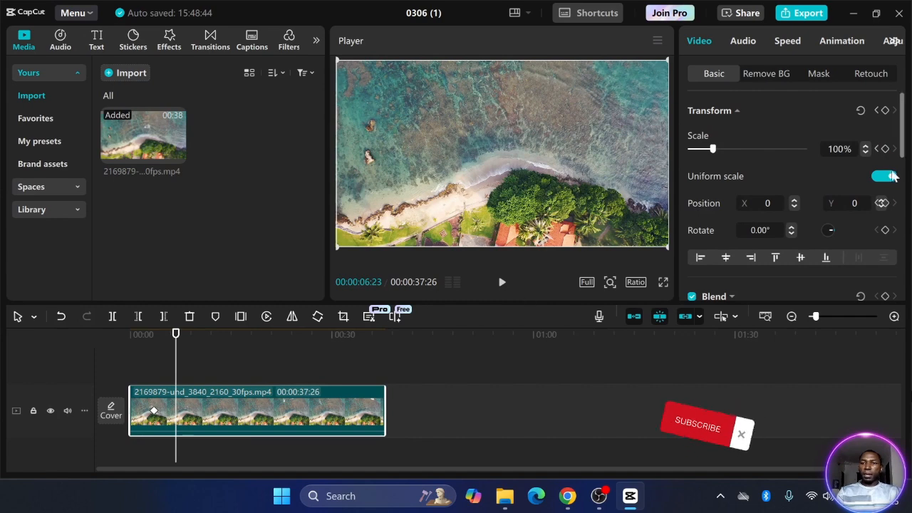
left_click(885, 150)
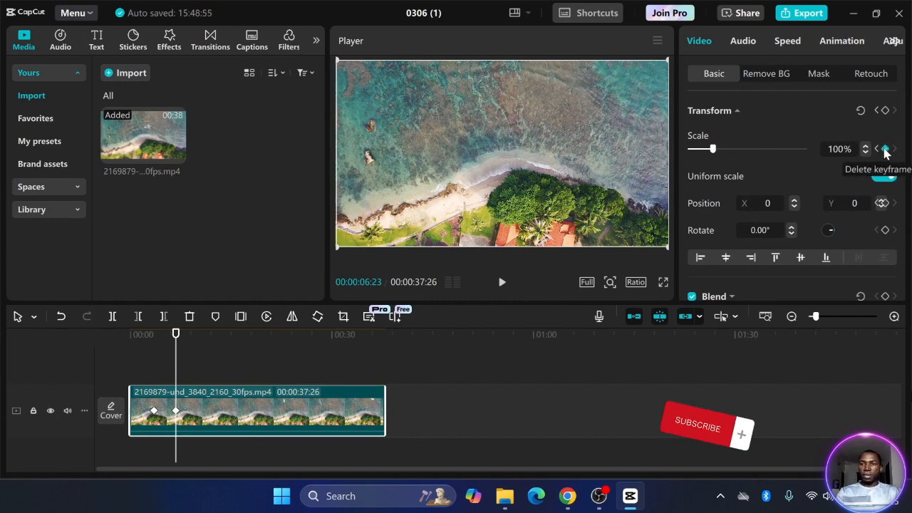
left_click(881, 204)
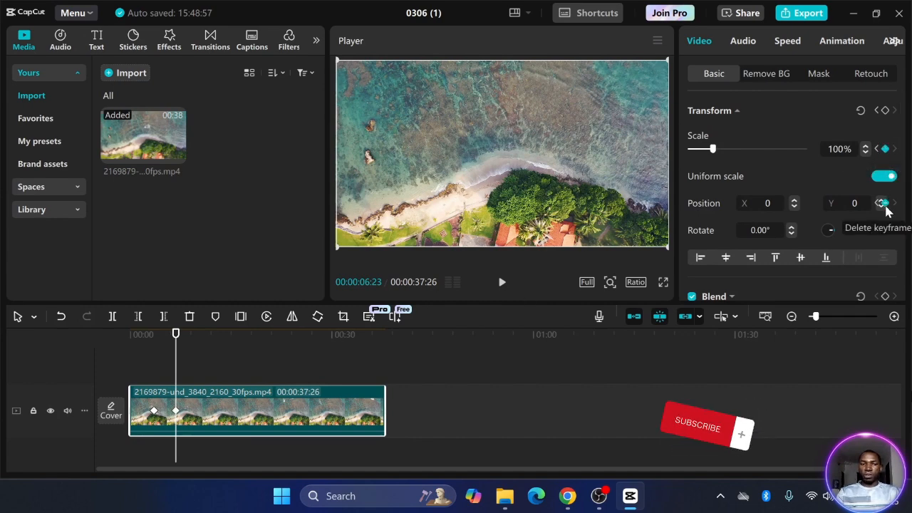
left_click_drag(715, 151, 757, 149)
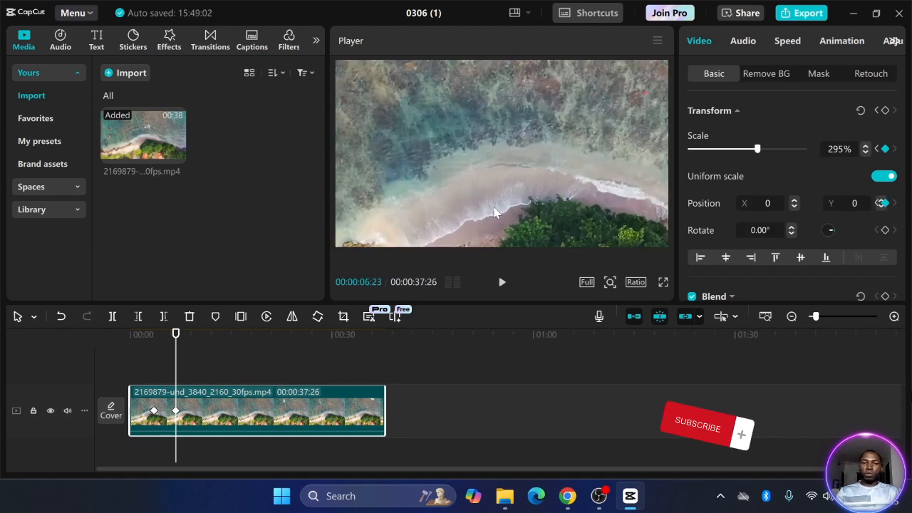
left_click_drag(495, 213, 590, 140)
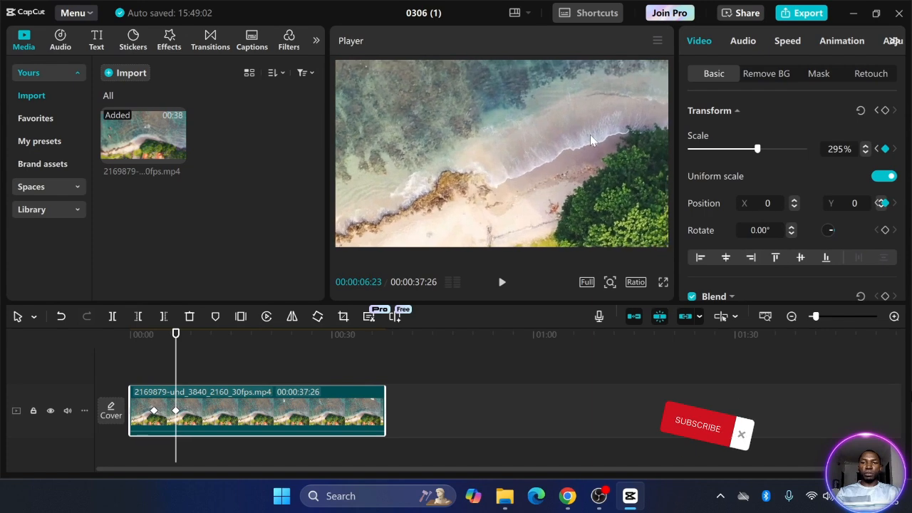
left_click_drag(756, 149, 803, 149)
left_click_drag(505, 179, 507, 171)
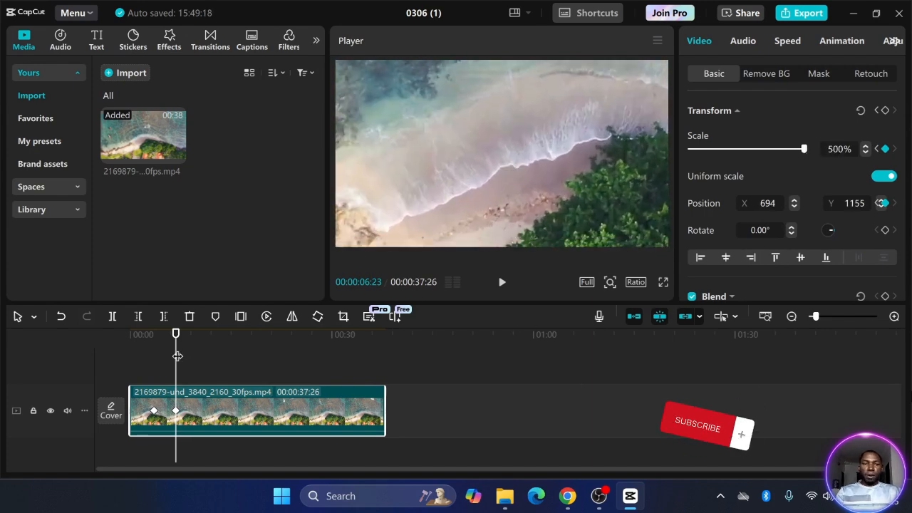
Add Scale and Position hold keyframes at 500%, then another pair at 00:00:16:20
left_click_drag(177, 357, 212, 358)
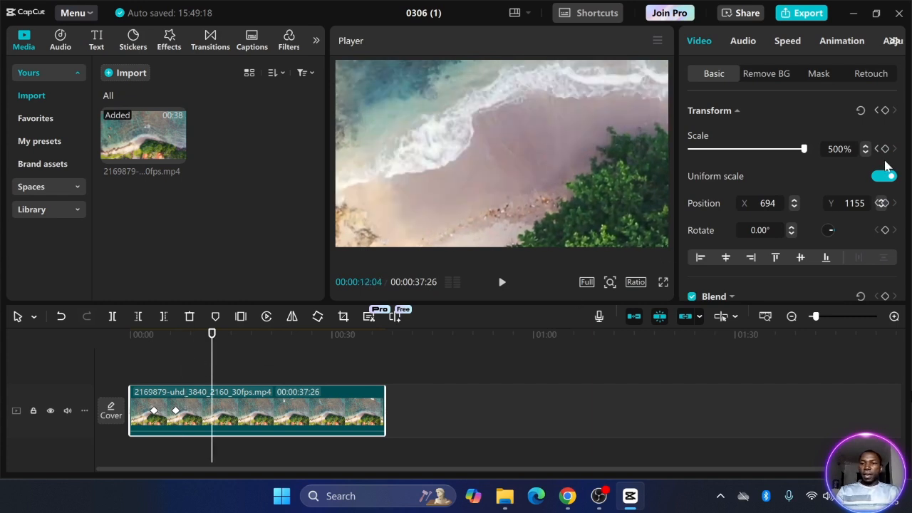
left_click(885, 148)
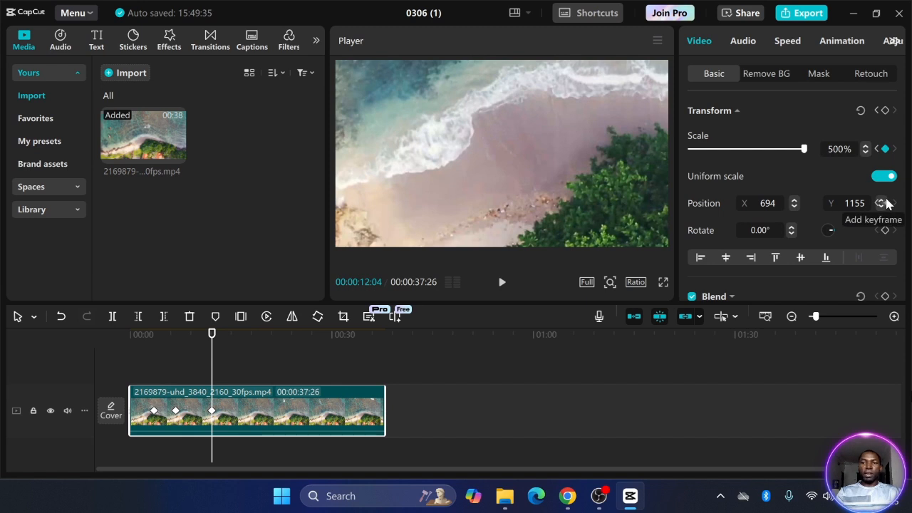
left_click(886, 203)
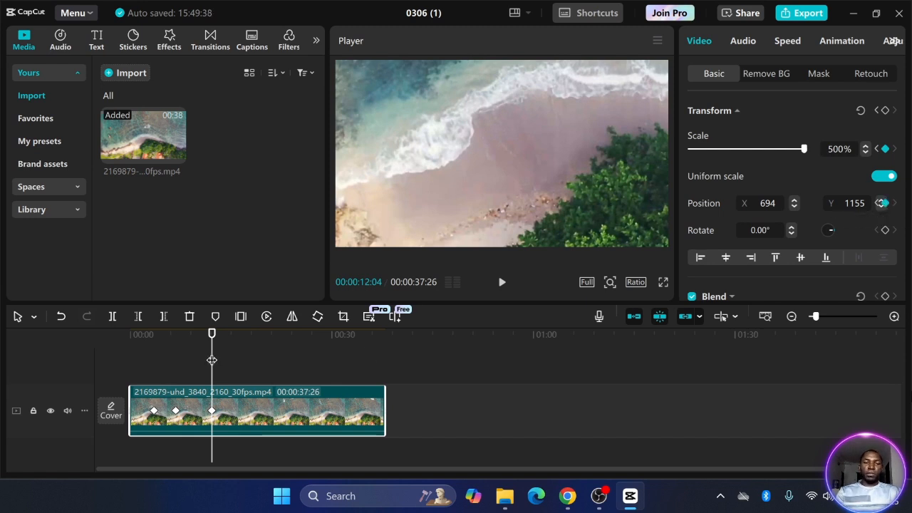
left_click_drag(211, 360, 242, 360)
left_click(885, 148)
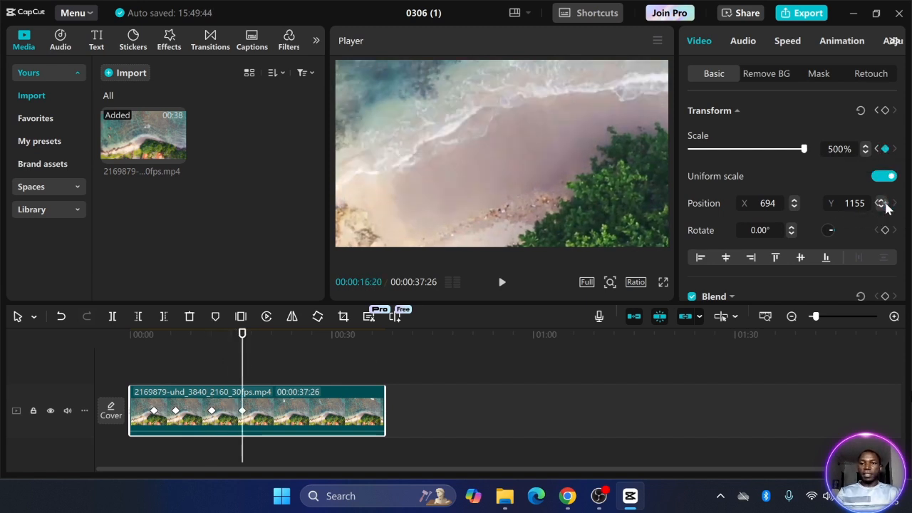
left_click(881, 203)
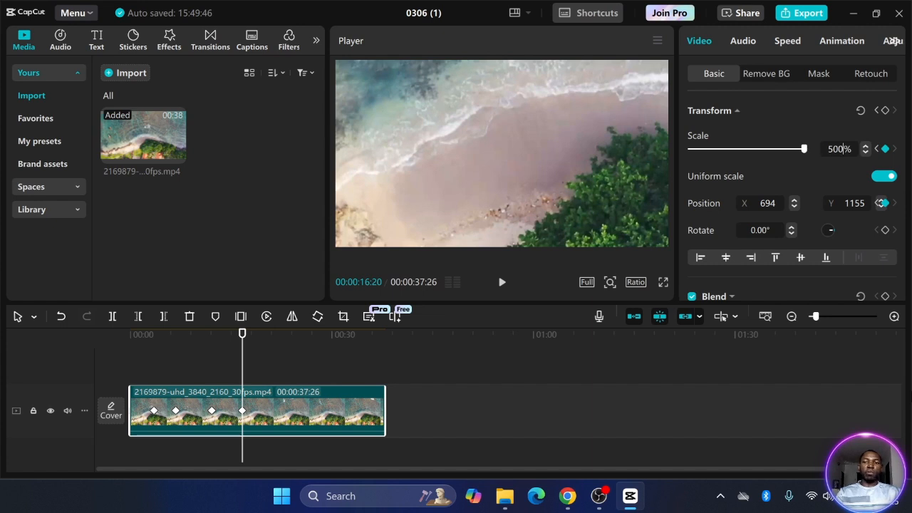
left_click(839, 148)
Set the 16:20 keyframe back to 100% scale with position 0, 0
type("100")
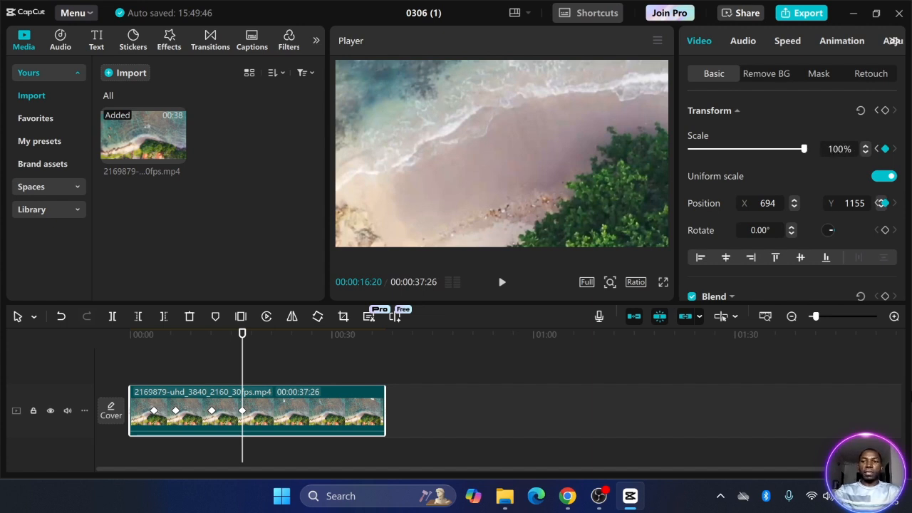
key("Return")
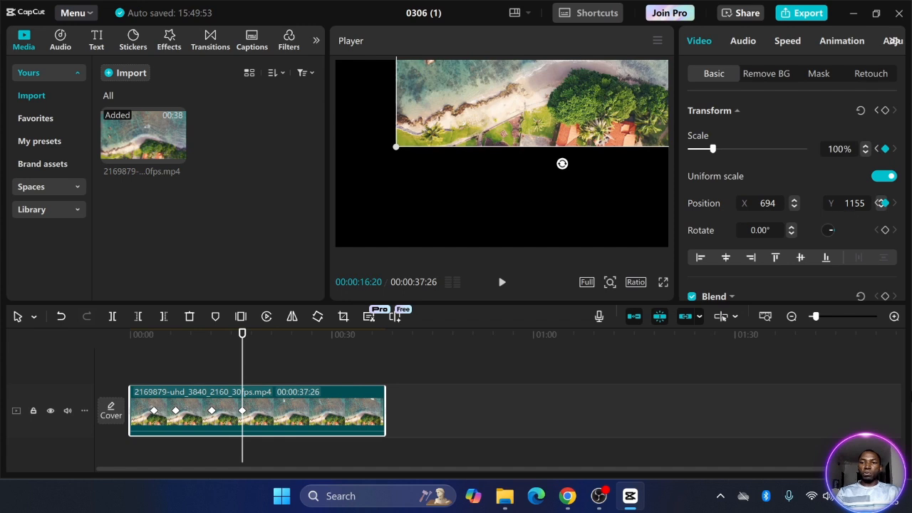
left_click(854, 203)
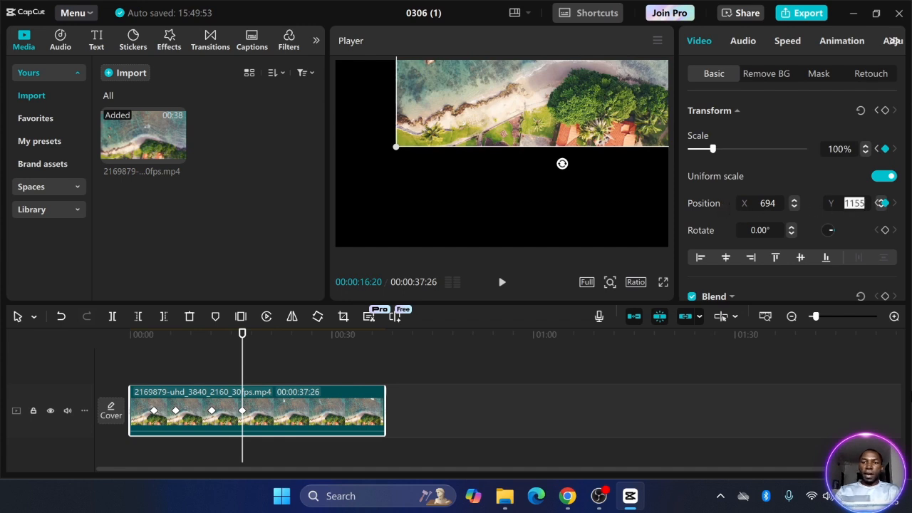
type("0")
key("Return")
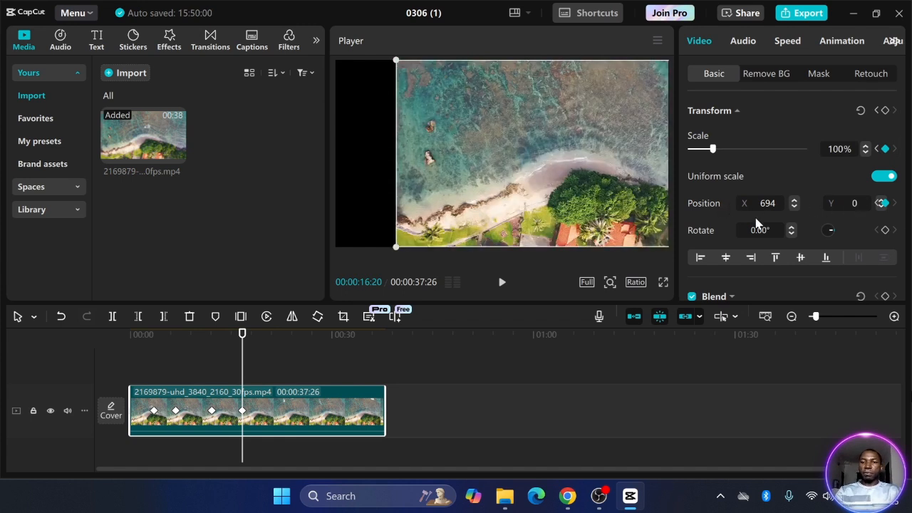
left_click(762, 203)
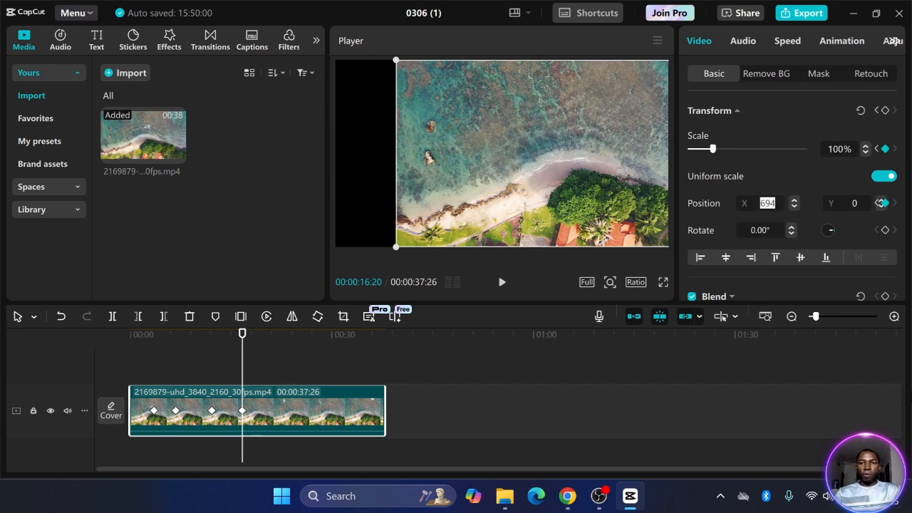
type("0")
key("Return")
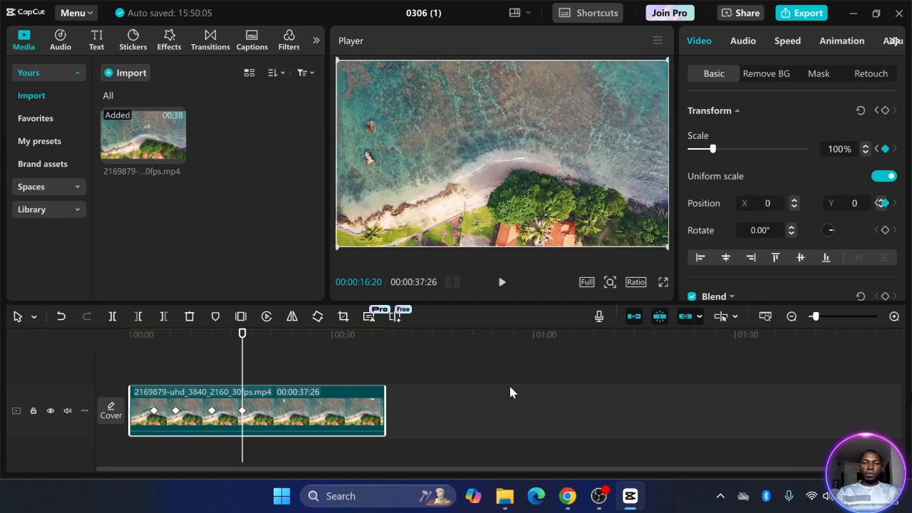
Play the zoom from the start, stop the preview, and minimize the screen recorder
left_click_drag(243, 366, 139, 363)
left_click(502, 282)
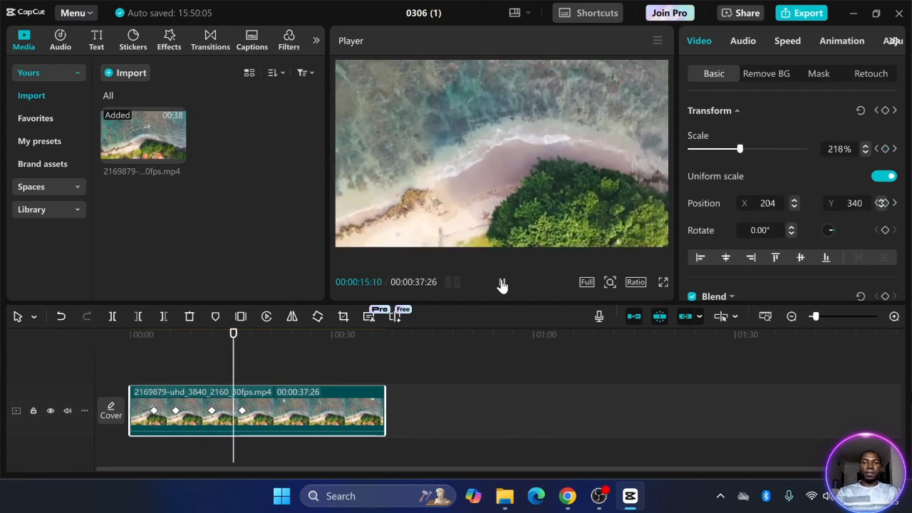
left_click(502, 283)
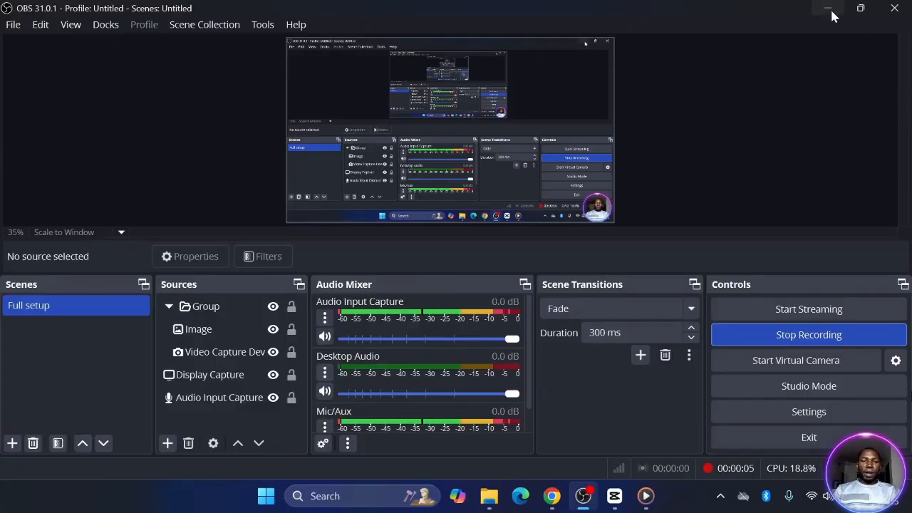
left_click(830, 10)
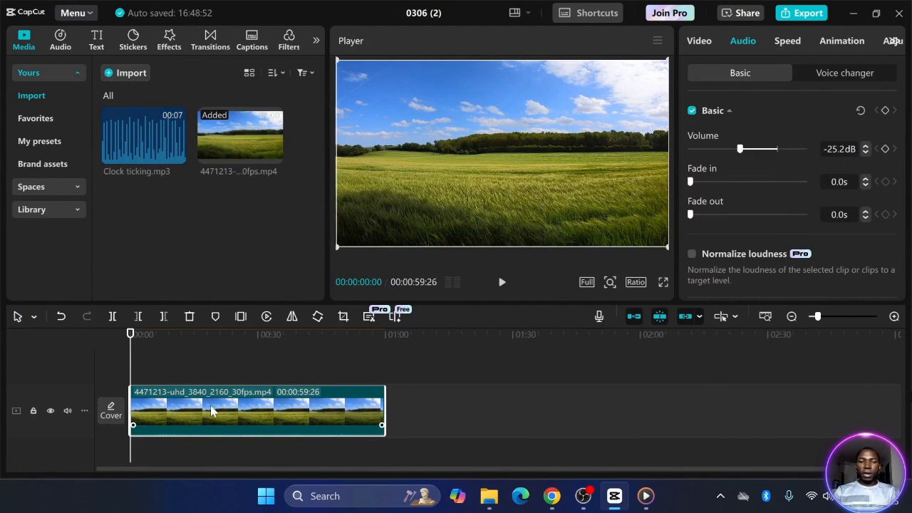
Add a default text layer over the field video, change it to 'O' and enlarge it into a large white ring
left_click(421, 404)
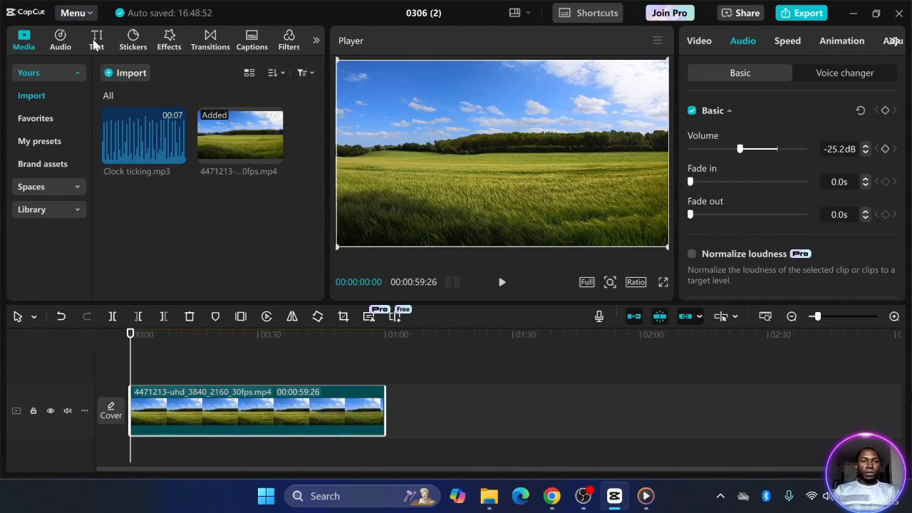
left_click(96, 41)
left_click(152, 118)
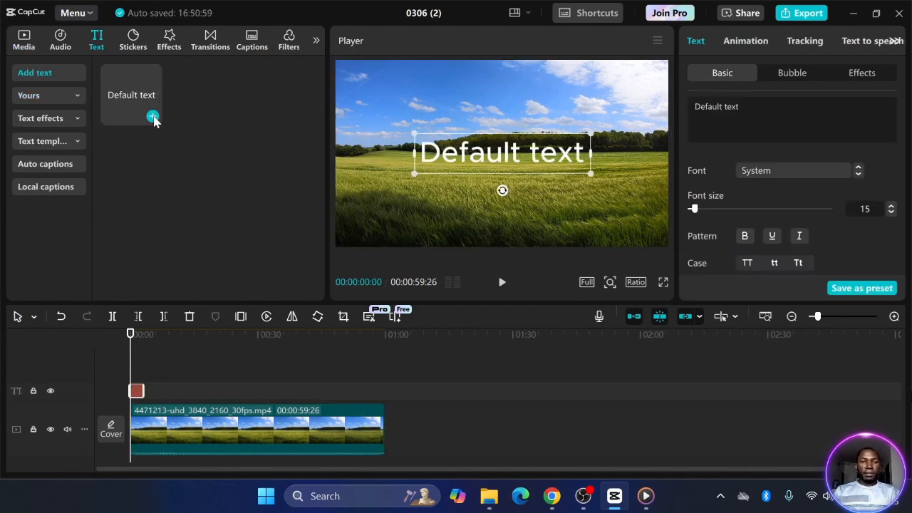
double_click(502, 155)
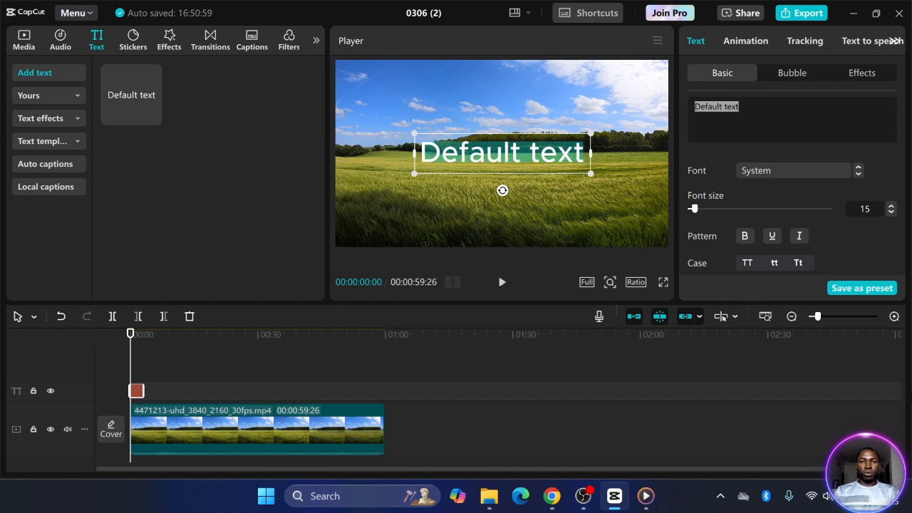
type("O")
left_click_drag(525, 178, 567, 228)
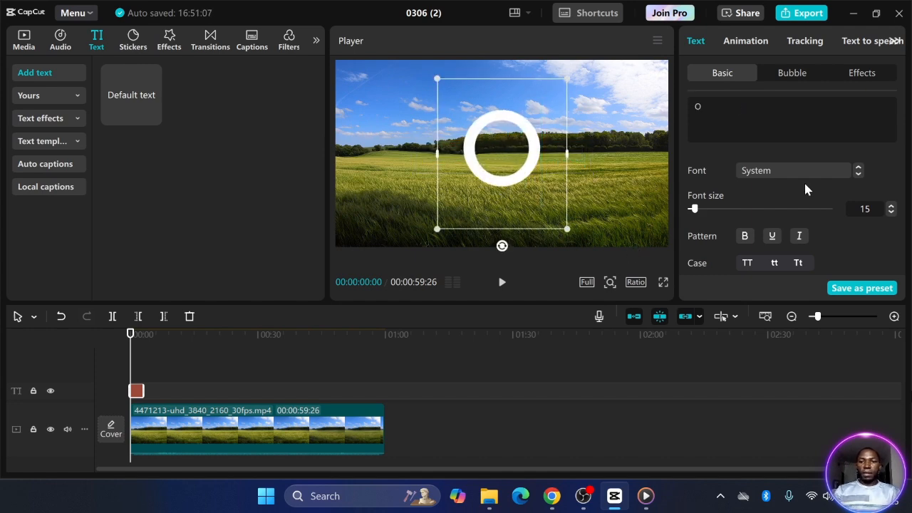
scroll(771, 214, "down", 2)
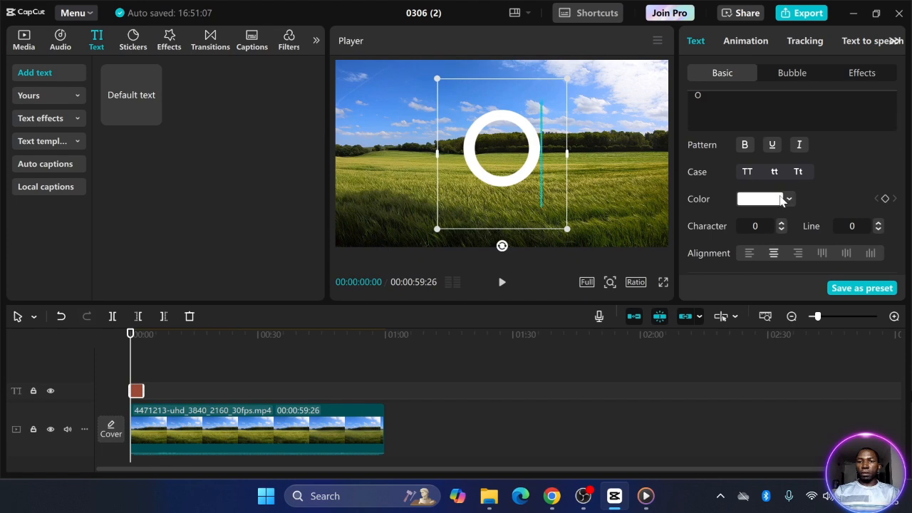
Try green and blue, then set the O ring's colour to purple (CB00FF)
left_click(781, 200)
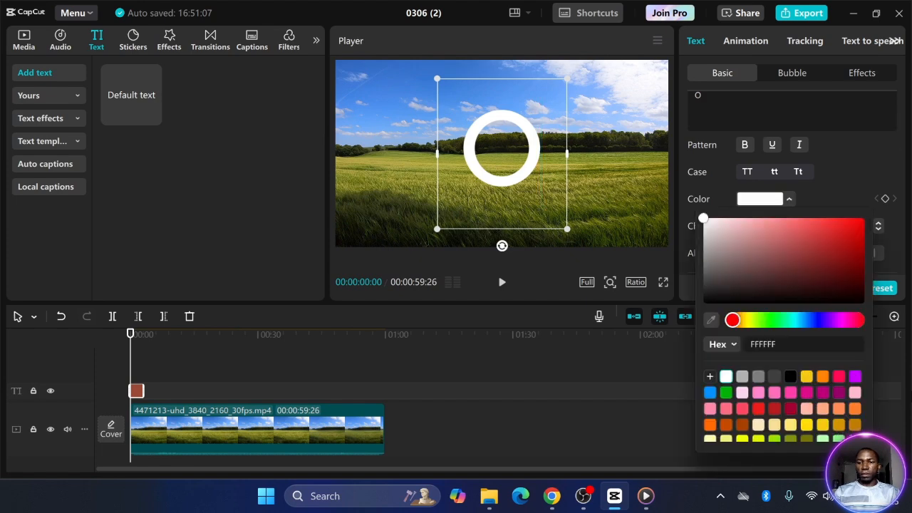
left_click(725, 392)
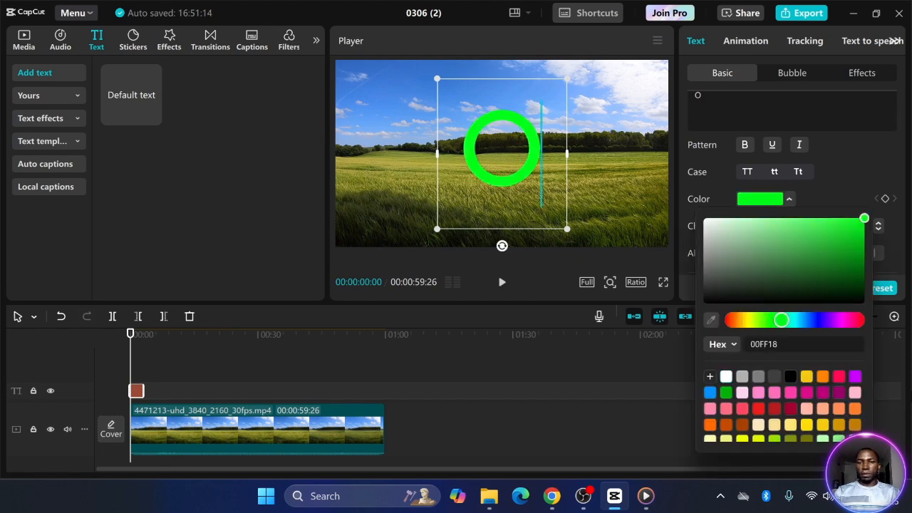
left_click(710, 392)
left_click(854, 376)
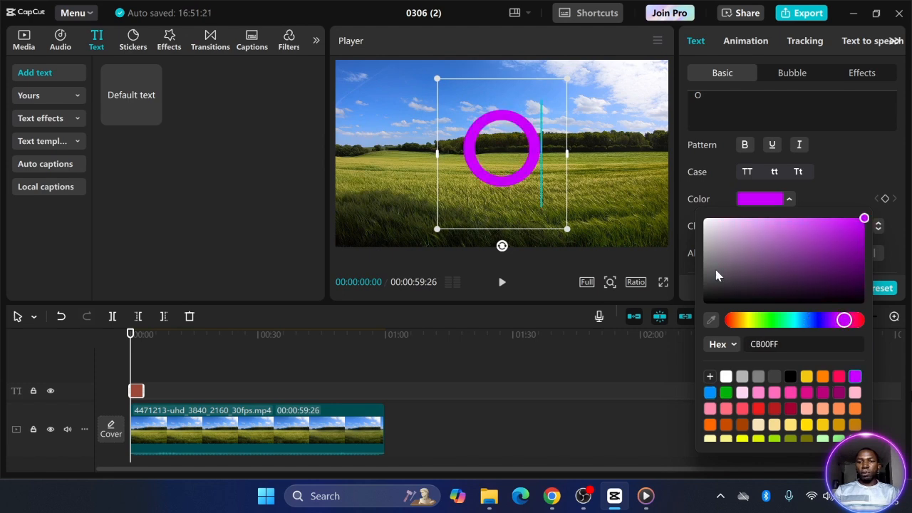
left_click(653, 246)
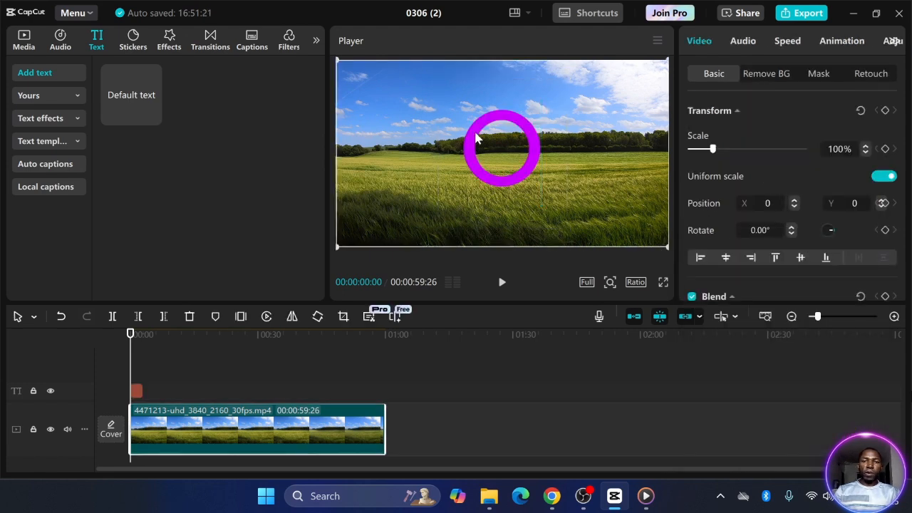
left_click(139, 390)
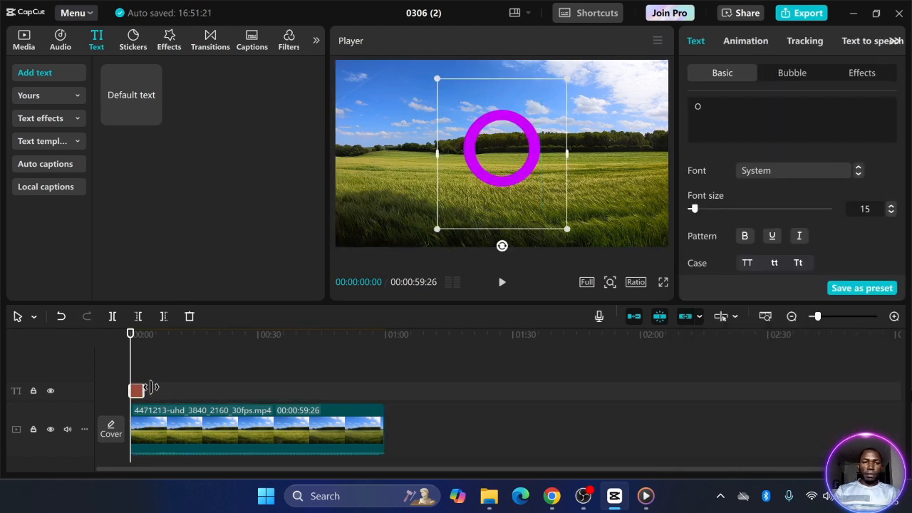
Extend the ring text clip to the video's end, shrink the ring, place it top-left and preview
left_click_drag(142, 386, 384, 390)
left_click_drag(505, 171, 392, 136)
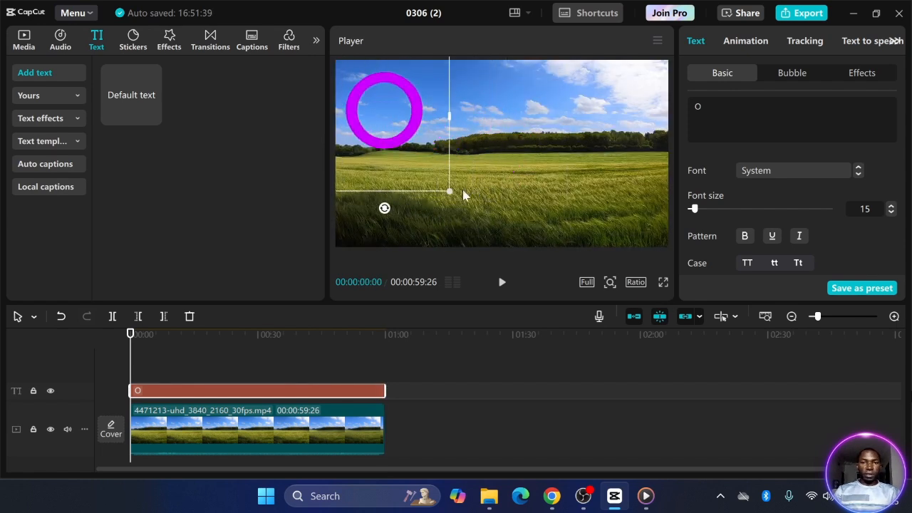
left_click_drag(551, 232, 541, 222)
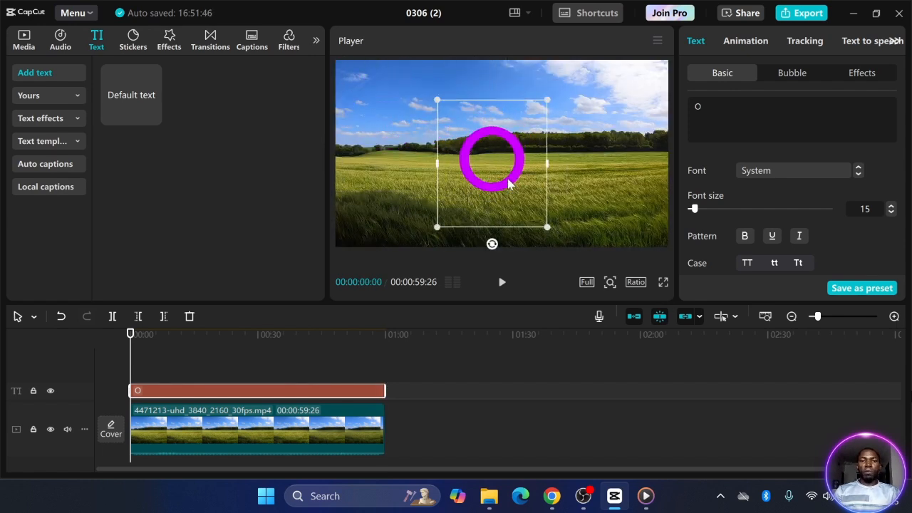
left_click_drag(507, 180, 403, 127)
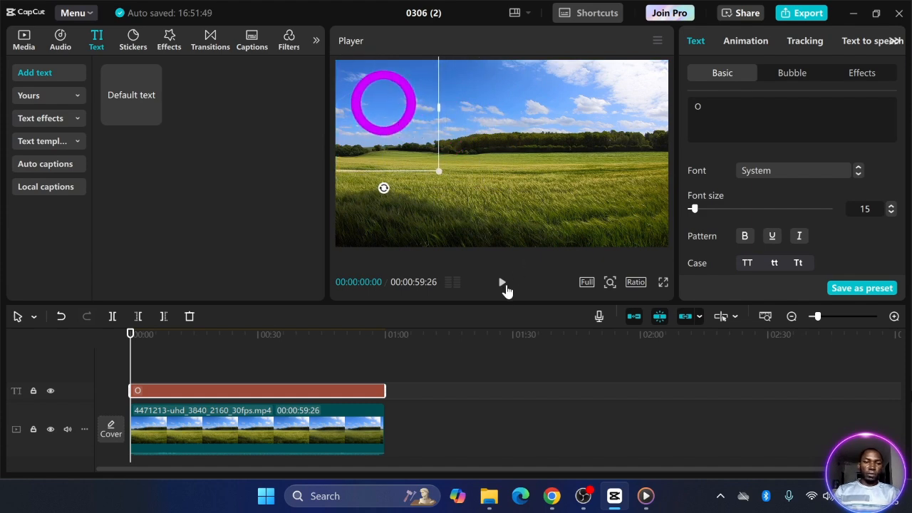
left_click(502, 284)
left_click(503, 284)
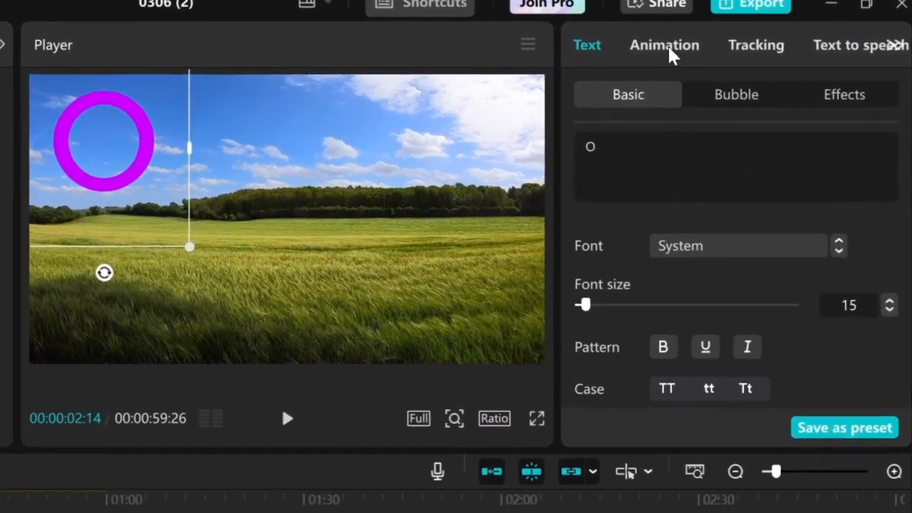
Apply the Clock wipe entrance animation to the ring and preview it from the start
left_click(727, 43)
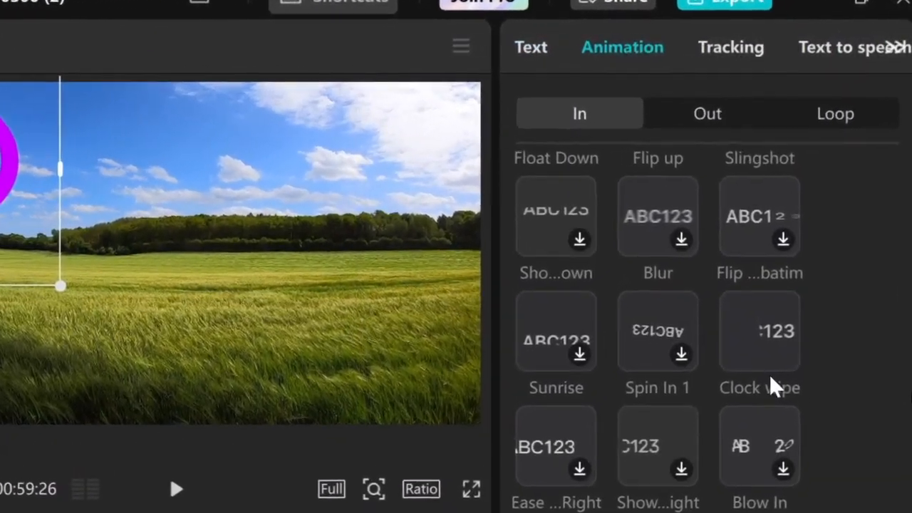
scroll(781, 358, "down", 2)
scroll(775, 385, "down", 3)
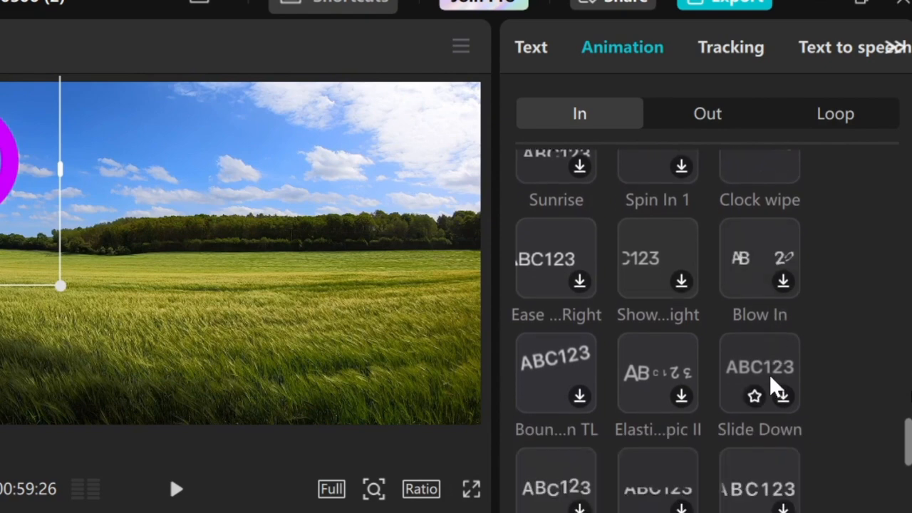
scroll(772, 327, "up", 4)
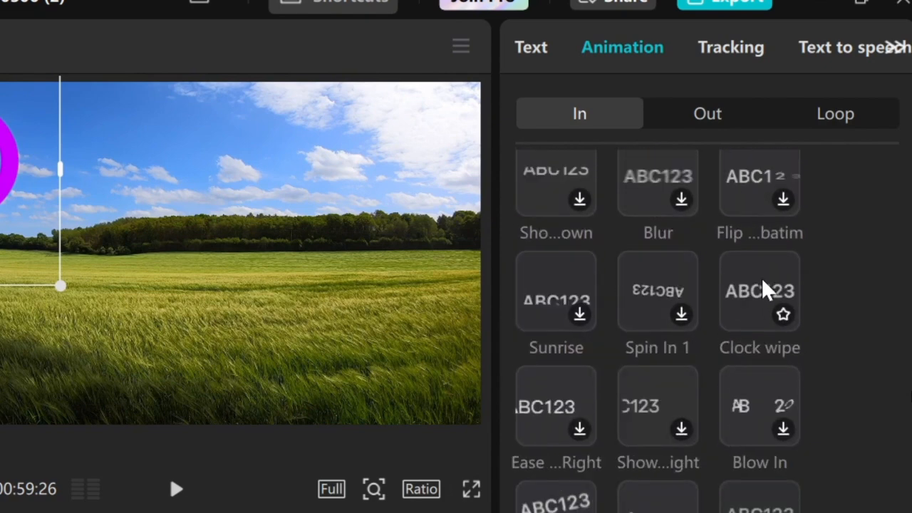
left_click(762, 288)
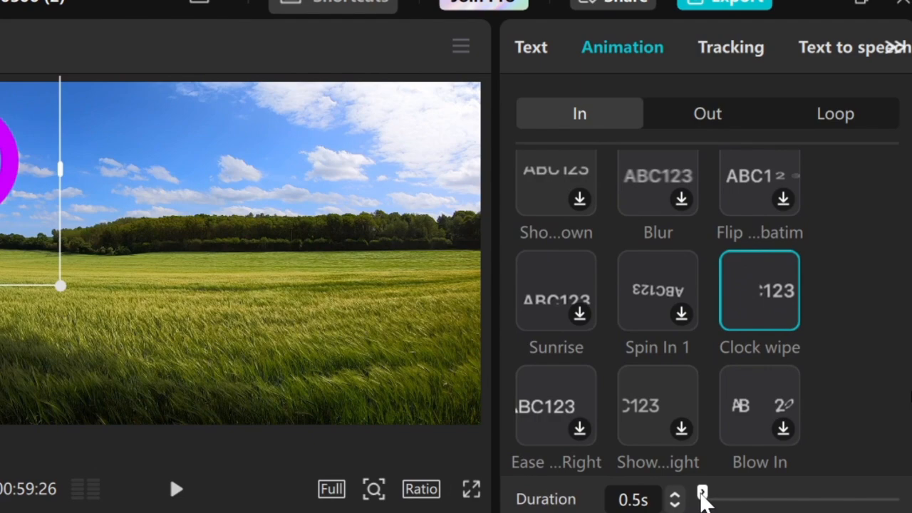
left_click_drag(701, 495, 712, 494)
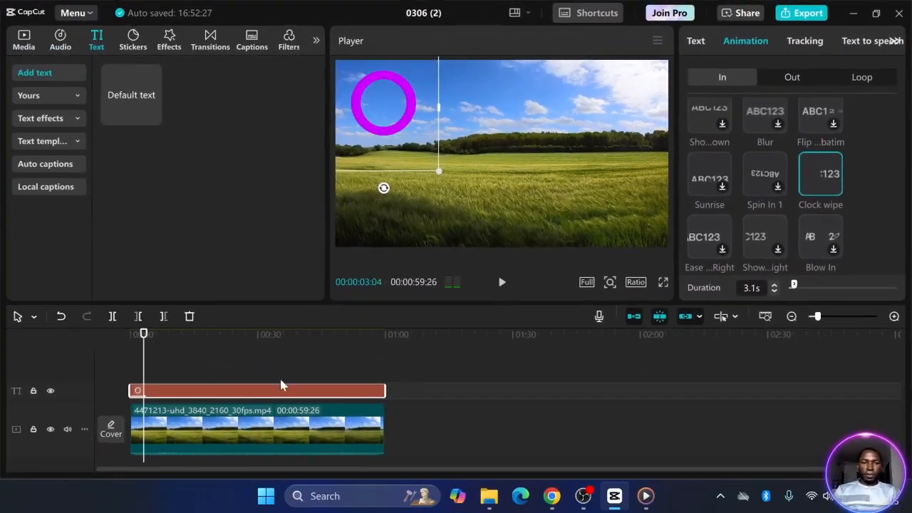
left_click_drag(141, 364, 106, 362)
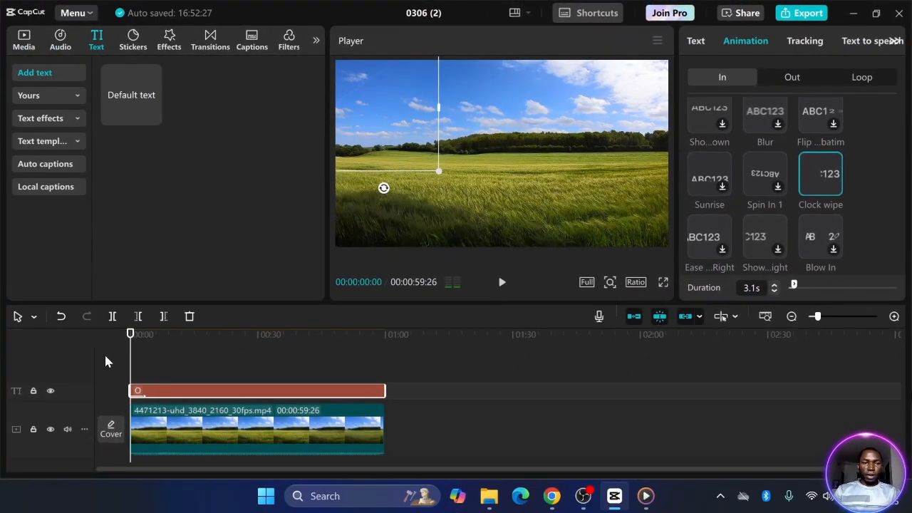
left_click(503, 282)
Stretch the Clock wipe duration to its 59.9s maximum so it spans the whole clip
left_click_drag(793, 284, 712, 294)
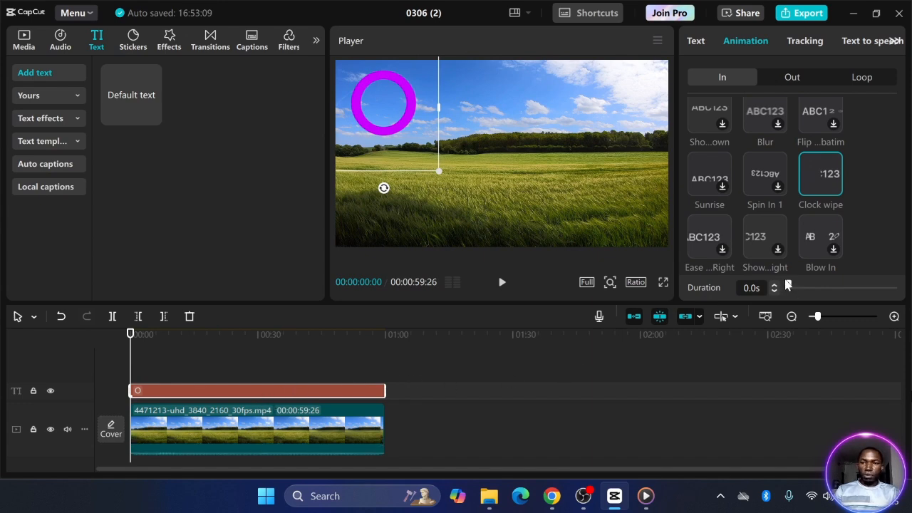
left_click_drag(789, 286, 896, 285)
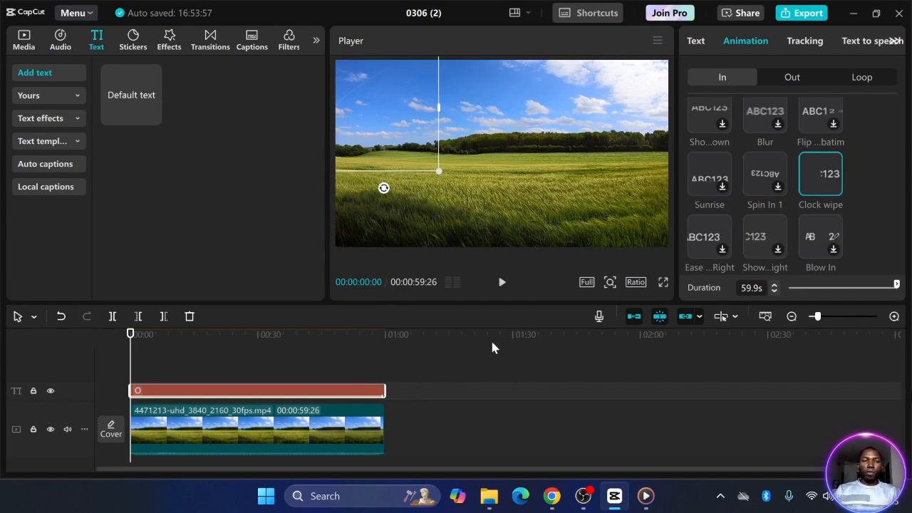
left_click(895, 40)
left_click(895, 40)
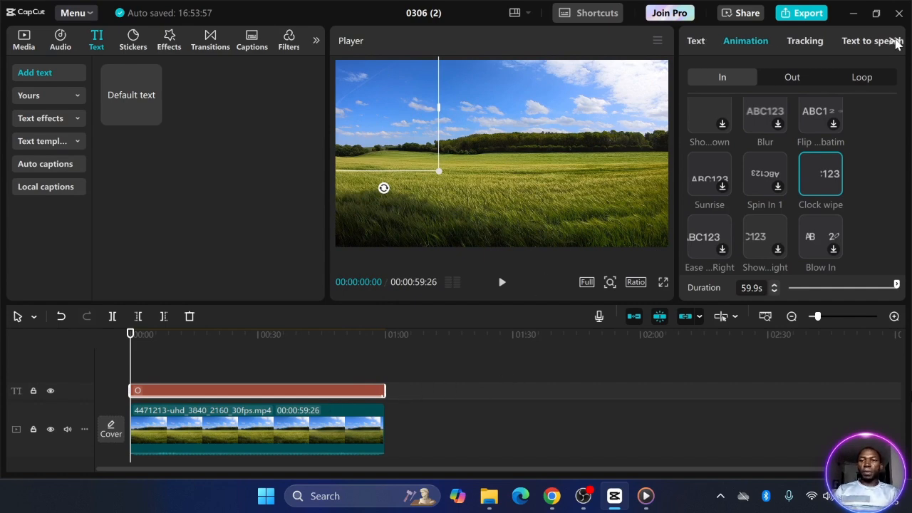
left_click(249, 426)
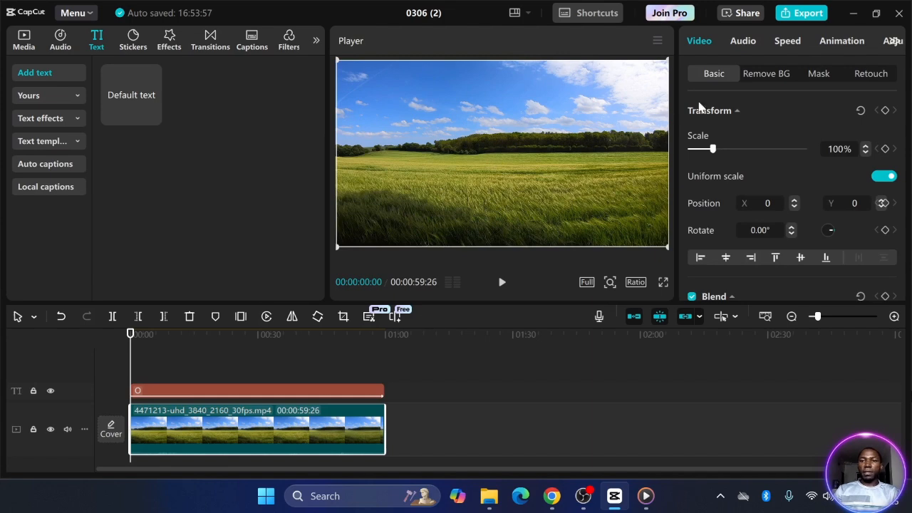
Speed the field video up to 2.50x and preview it at the new speed
left_click(787, 40)
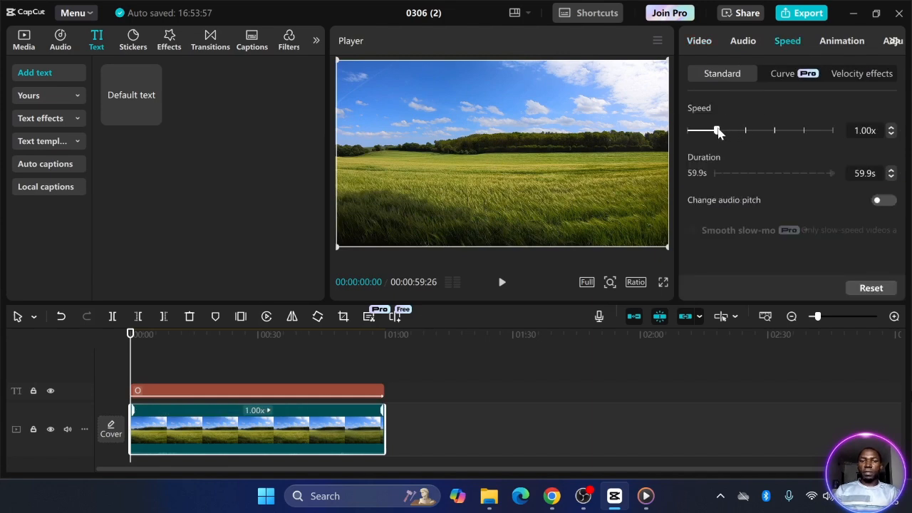
left_click_drag(716, 131, 749, 131)
left_click(502, 283)
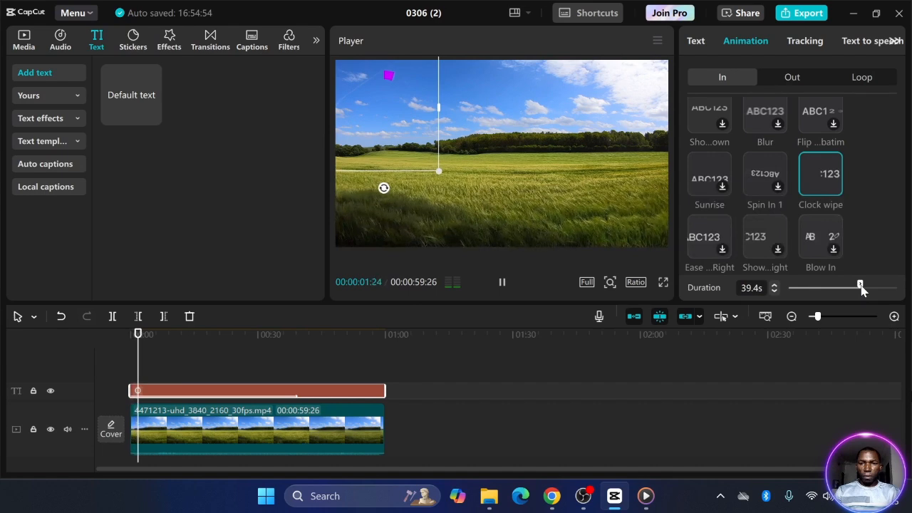
Shorten the ring's Clock wipe animation to 22.9 seconds and step through it from the start
left_click_drag(860, 286, 829, 286)
left_click(502, 284)
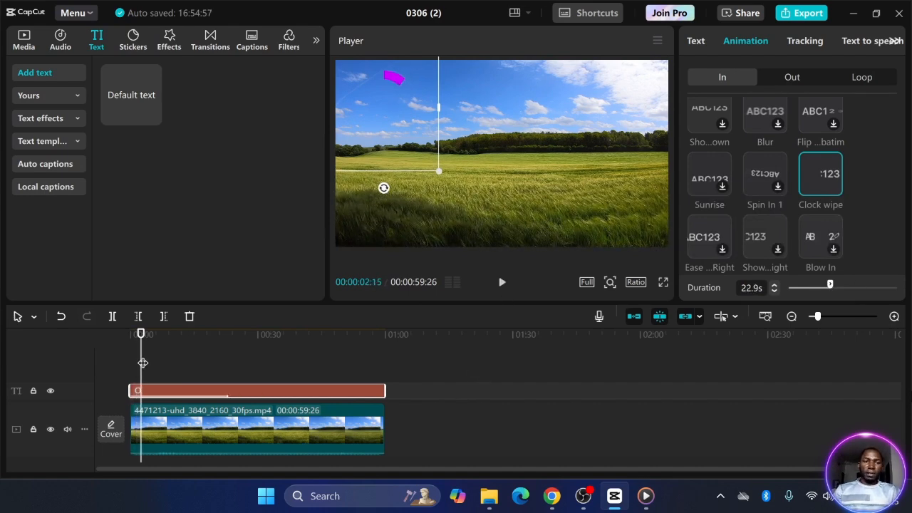
mouse_move(142, 363)
left_mouse_down()
mouse_move(175, 363)
mouse_move(130, 358)
left_mouse_up()
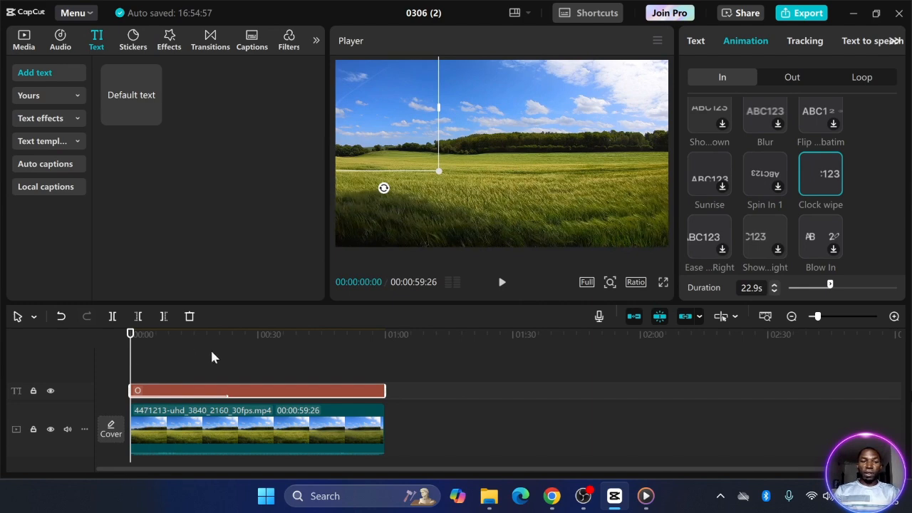
left_click(343, 434)
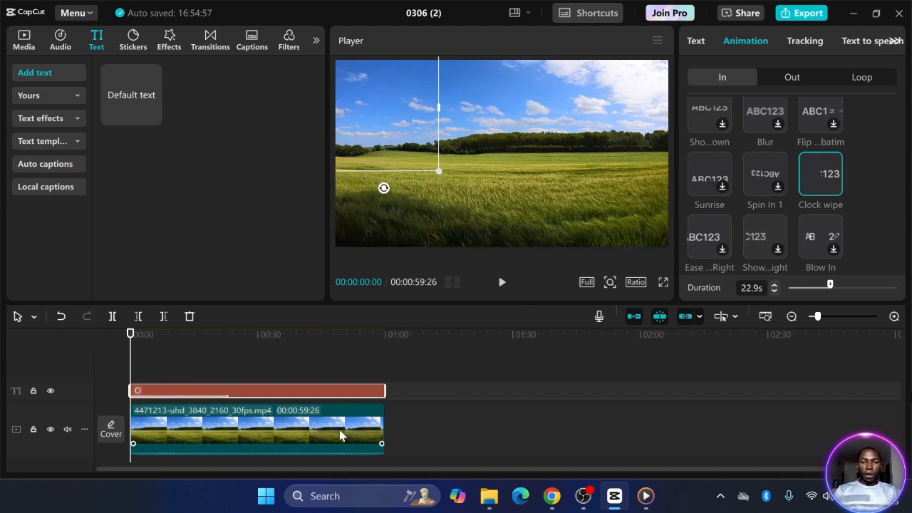
scroll(446, 409, "down", 1)
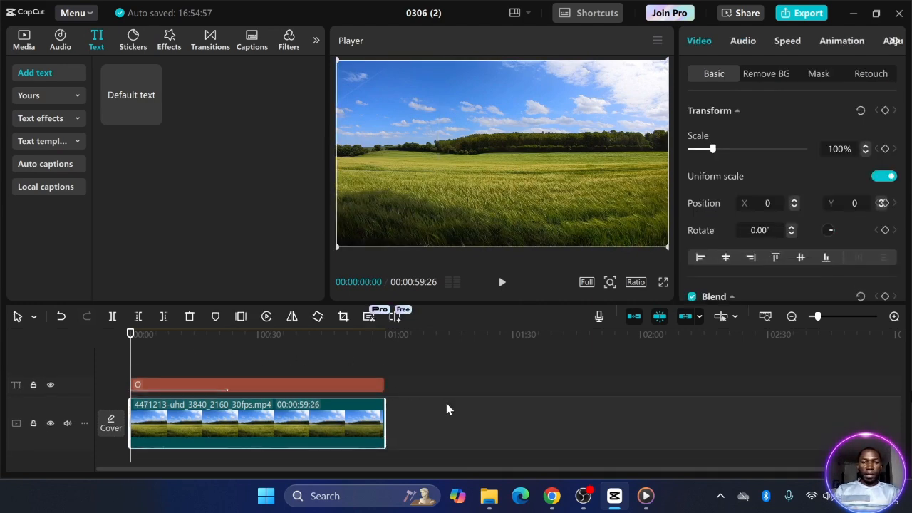
left_click(23, 40)
Add Clock ticking.mp3 at the timeline start, paste repeated copies along the track, and preview the countdown
left_click(128, 146)
left_click_drag(128, 146, 151, 446)
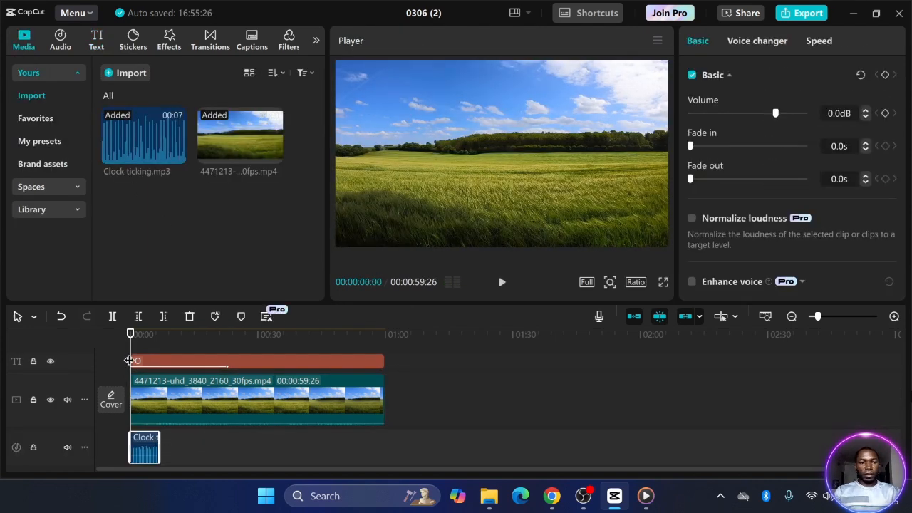
left_click_drag(131, 334, 213, 349)
key("ctrl+v")
key("ctrl+v")
key("ctrl+v")
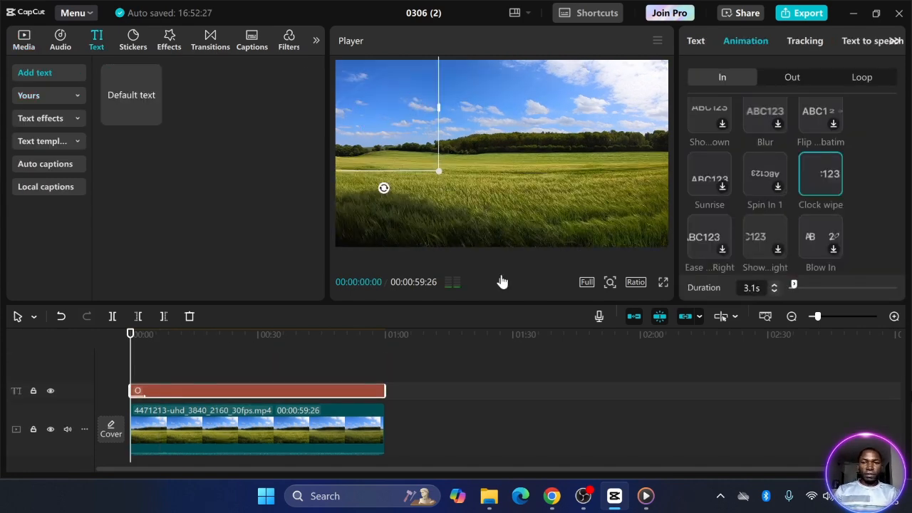
left_click(501, 282)
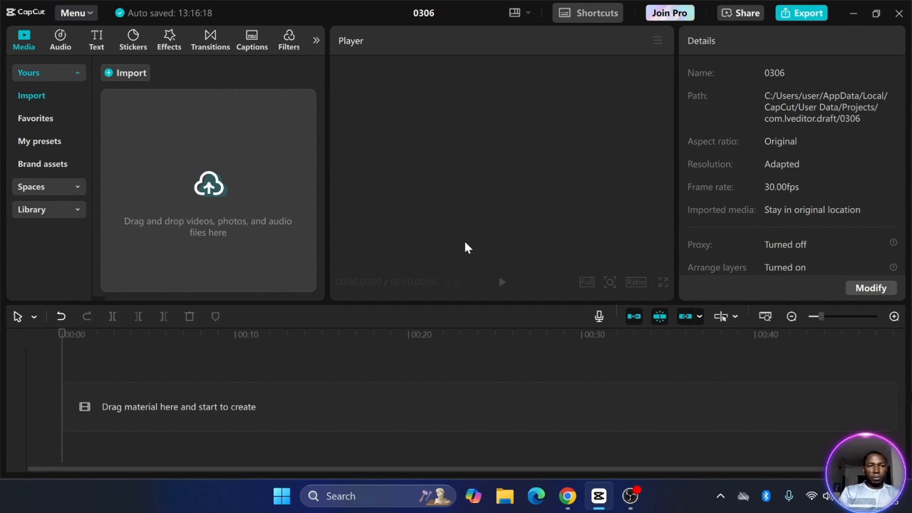
Import the 2098989 waterfall, 12999004 motorcycle and 3345138 dirt-track clips from Downloads
left_click(262, 224)
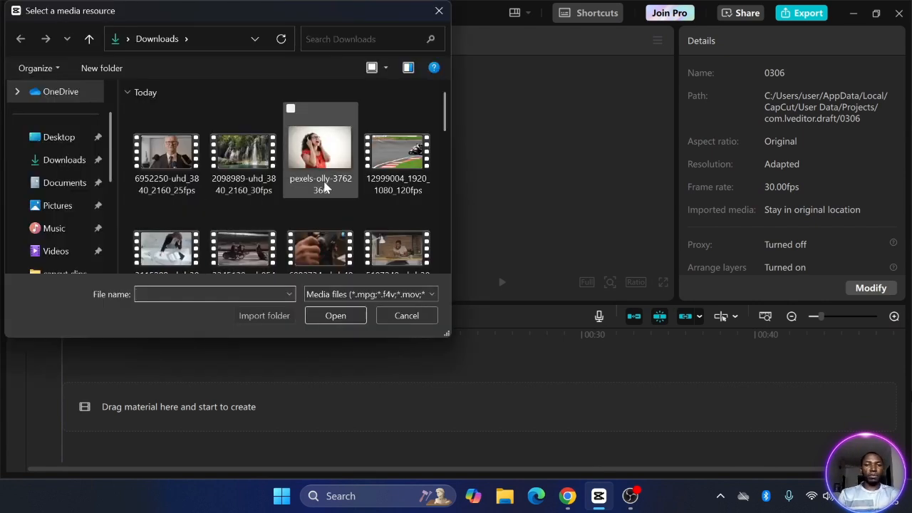
left_click(243, 151)
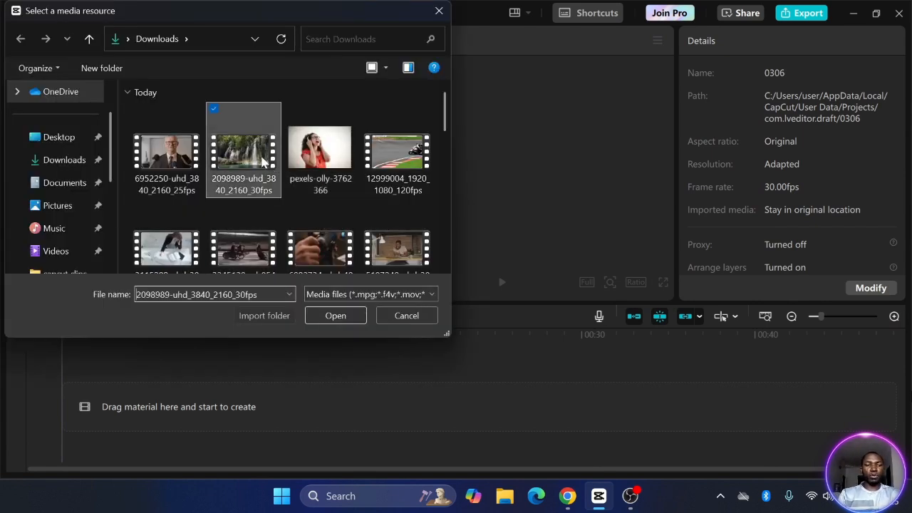
left_click(405, 149, "ctrl")
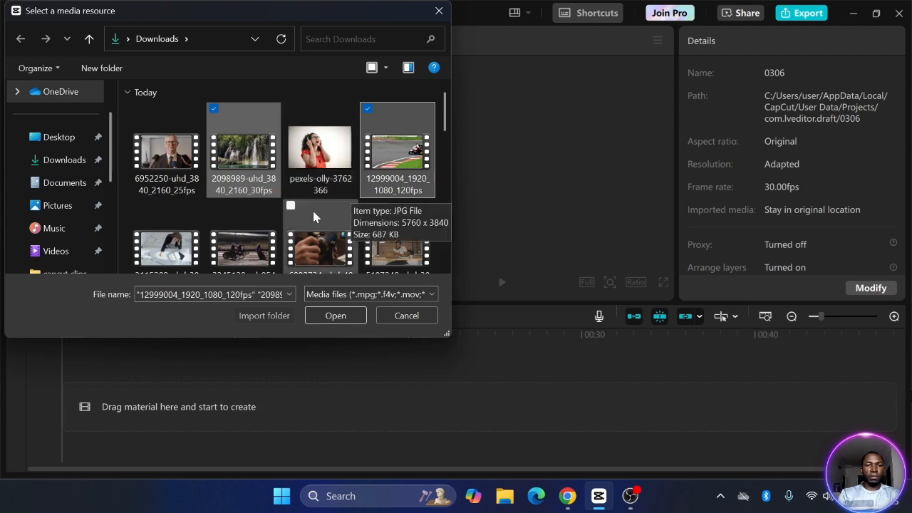
left_click(258, 250, "ctrl")
left_click(344, 316)
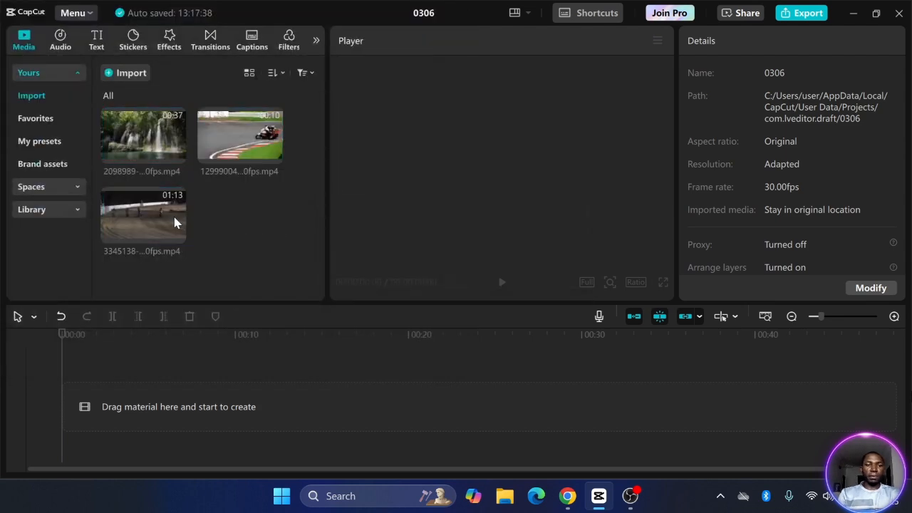
Place 3345138 on the main track, 2098989 on the track above, and 12999004 on top
left_click_drag(177, 222, 133, 409)
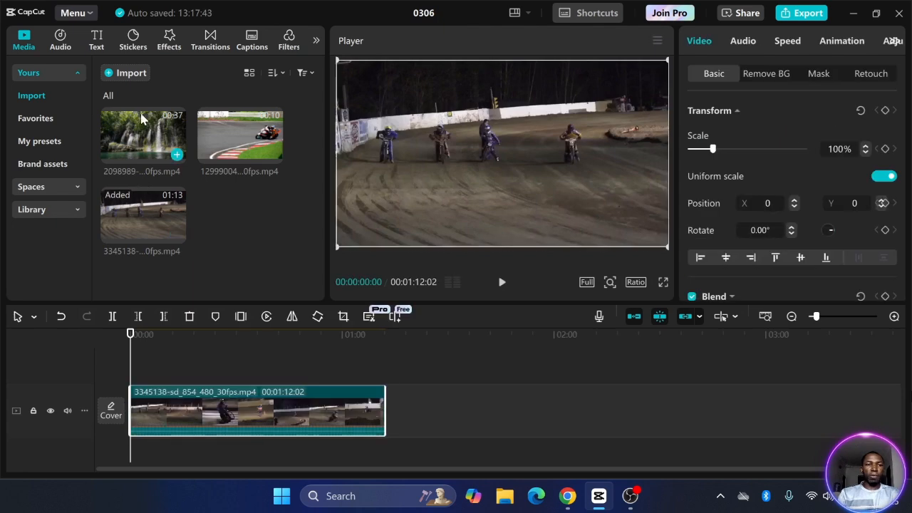
left_click_drag(146, 118, 142, 371)
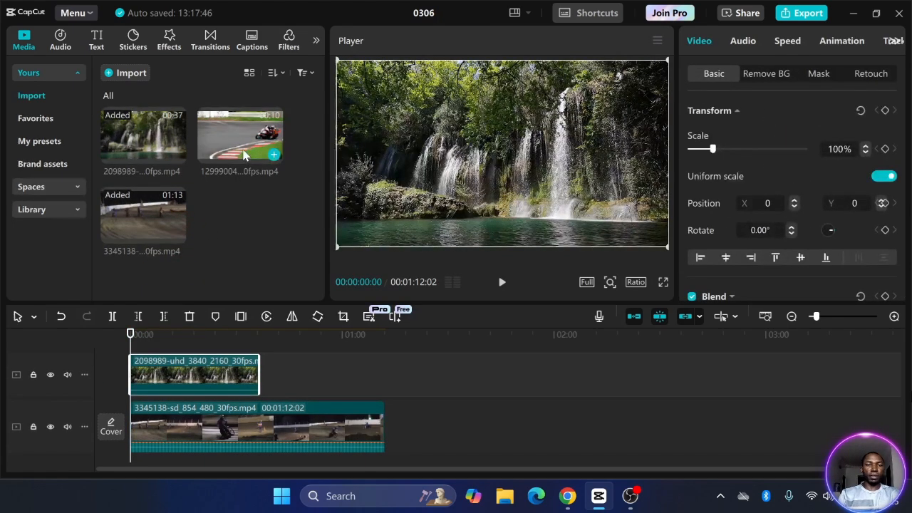
left_click_drag(244, 155, 130, 370)
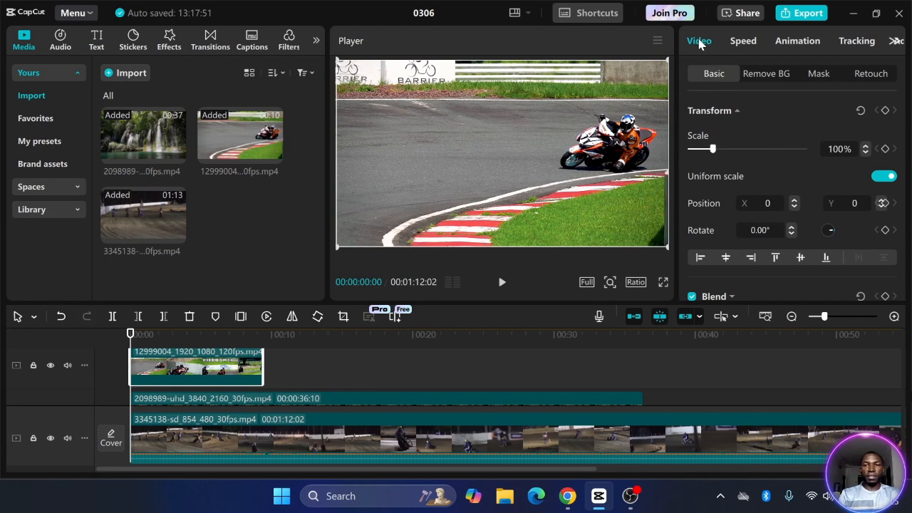
Give the motorcycle clip a Filmstrip mask rotated to -54.5° as a diagonal band
left_click(819, 77)
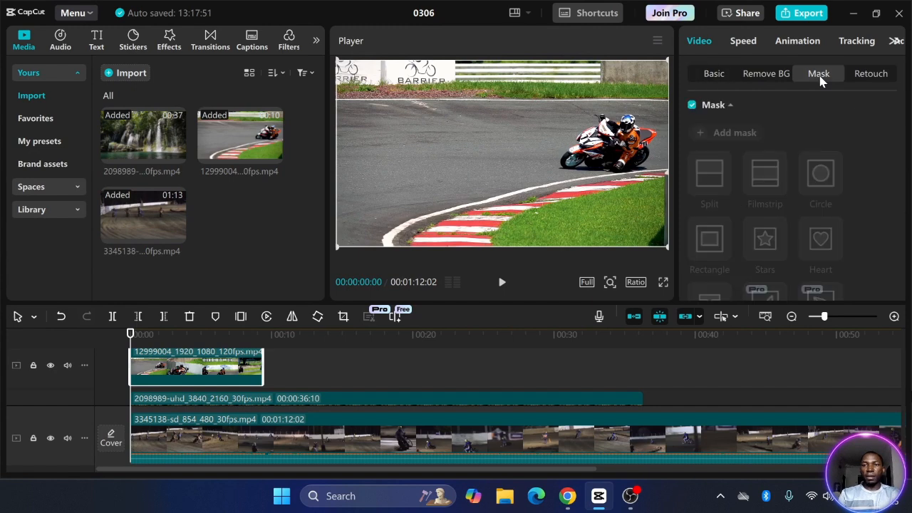
left_click(728, 136)
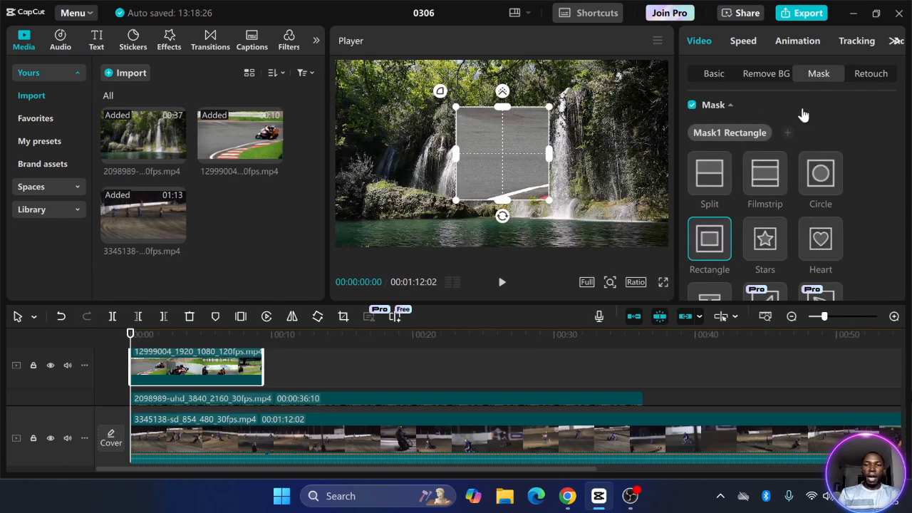
left_click(768, 178)
left_click_drag(503, 217, 570, 207)
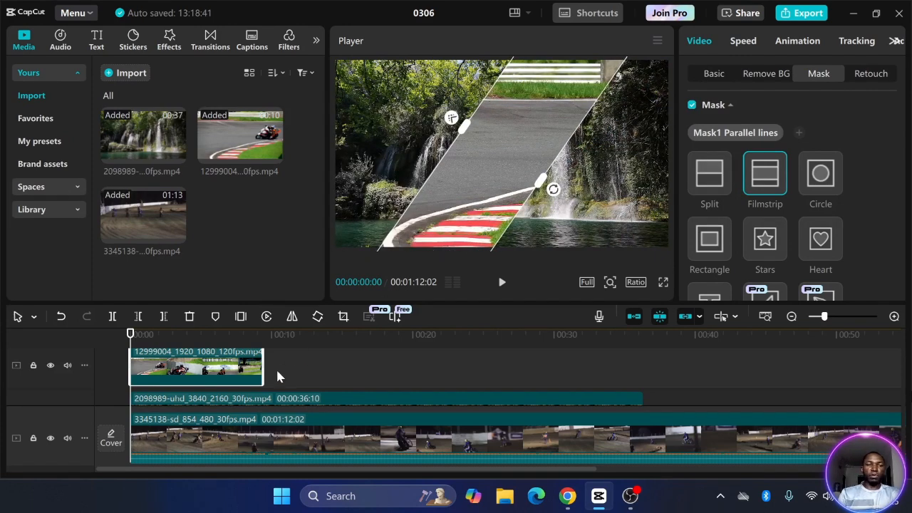
scroll(275, 368, "down", 2)
left_click(230, 392)
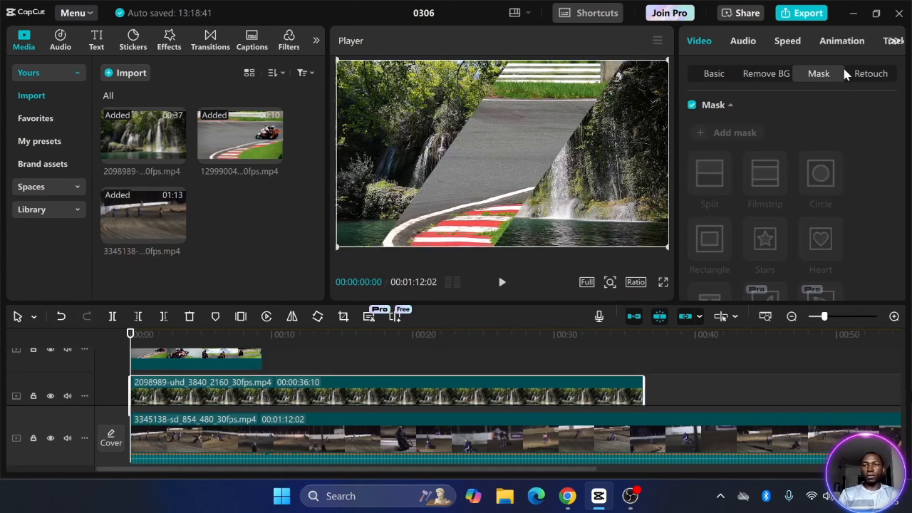
Give the waterfall clip a Filmstrip mask rotated to about -57°, positioned toward the left
left_click(727, 132)
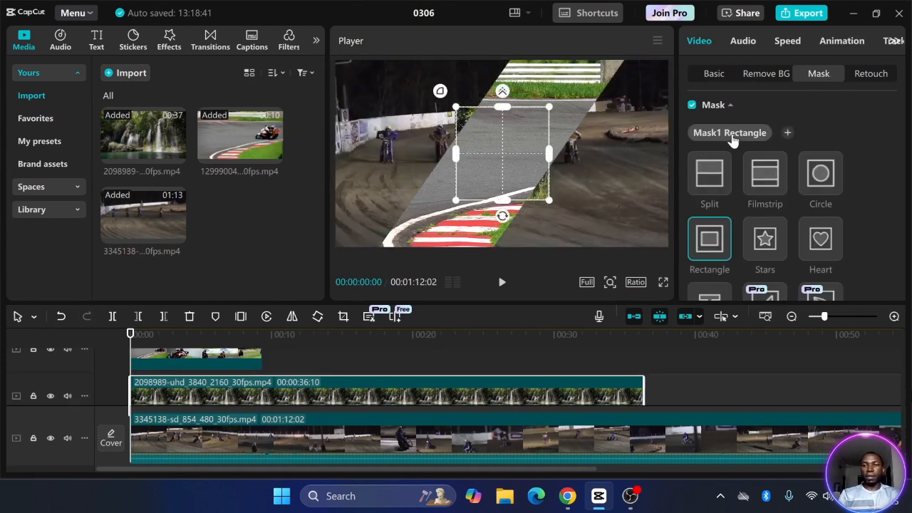
left_click(765, 175)
left_click_drag(504, 216, 455, 126)
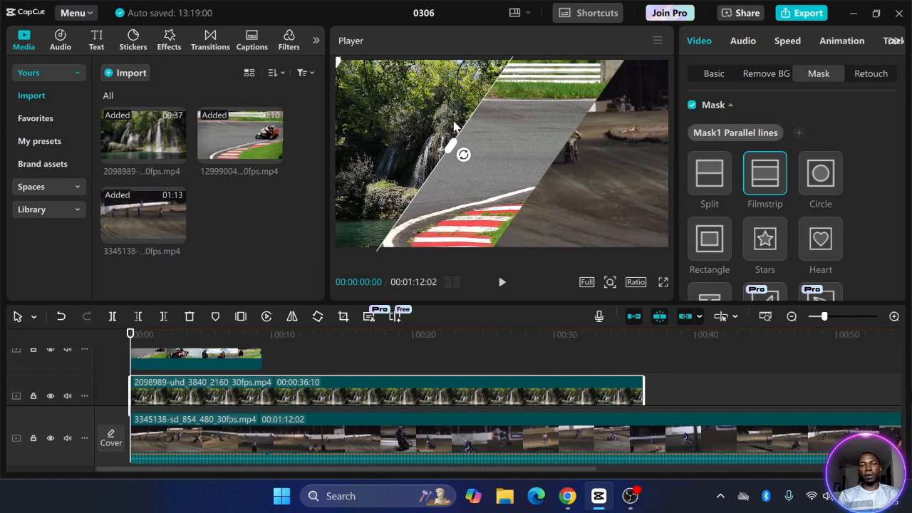
left_click(262, 441)
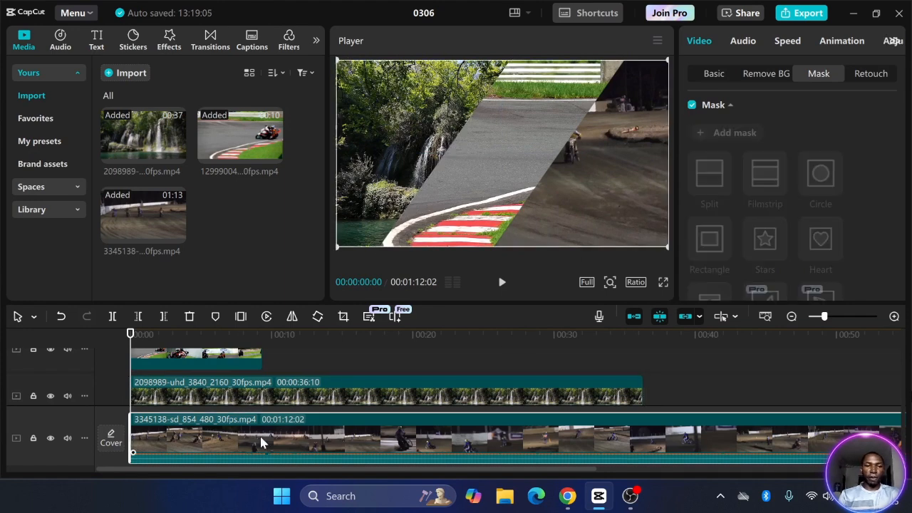
Add a Filmstrip mask to the dirt-track clip and tilt it to about -58°
left_click(735, 139)
left_click(757, 187)
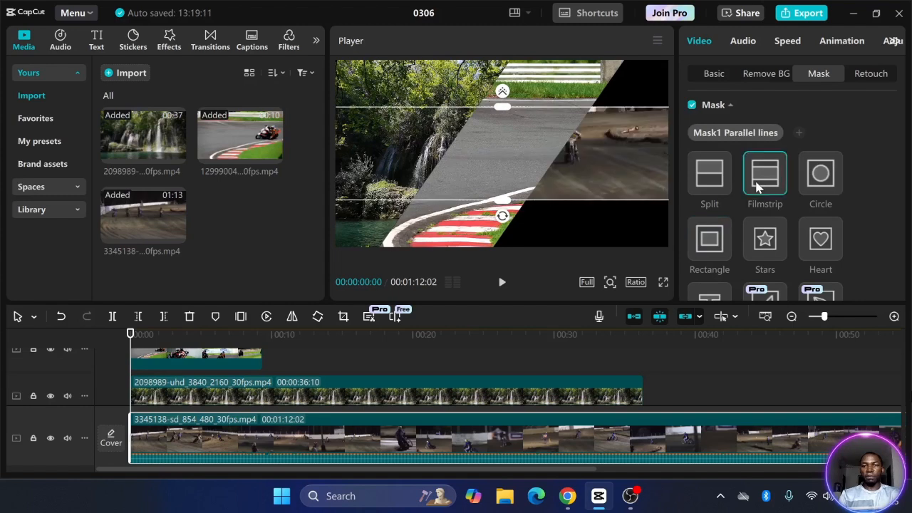
left_click_drag(504, 222, 647, 223)
Scrub back toward the start and play the three-strip diagonal preview
left_click(335, 366)
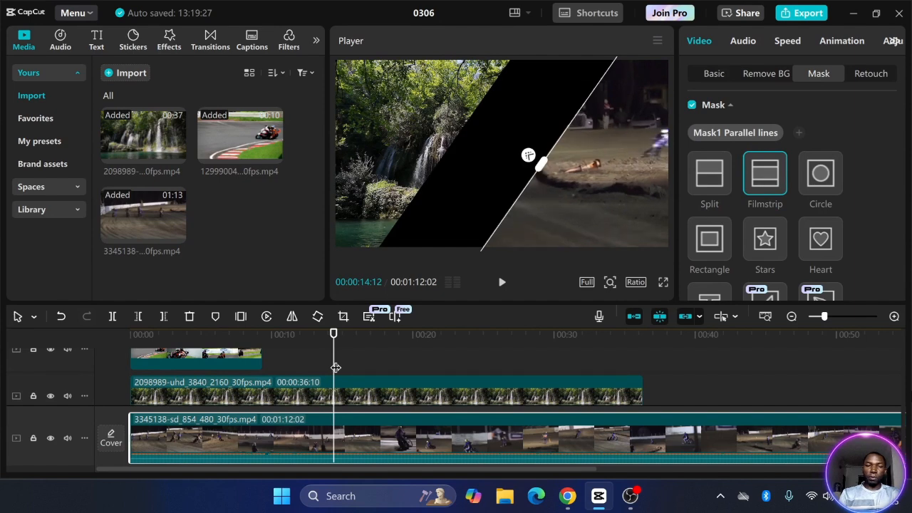
left_click_drag(335, 367, 131, 347)
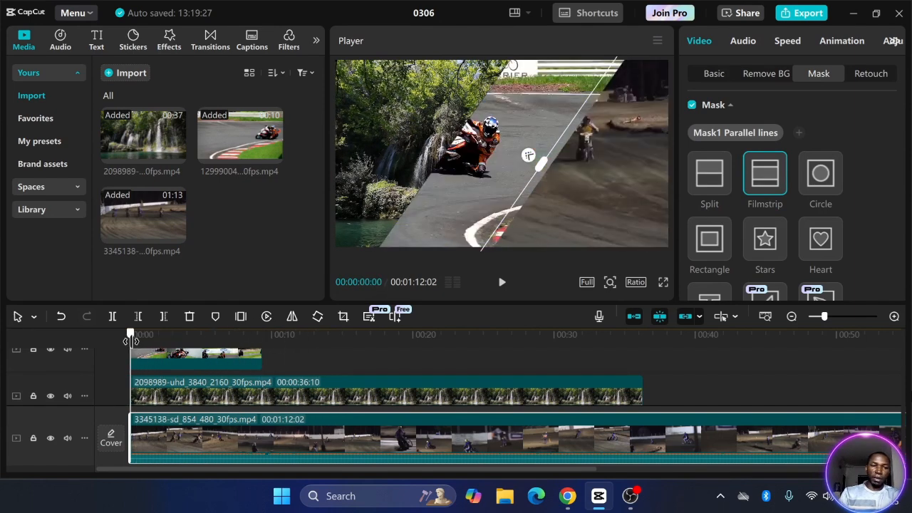
scroll(191, 378, "up", 2)
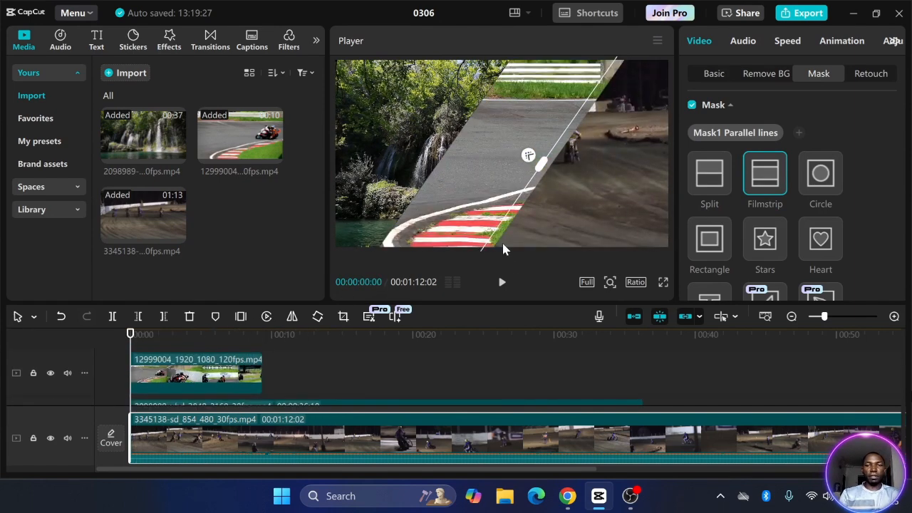
left_click(502, 283)
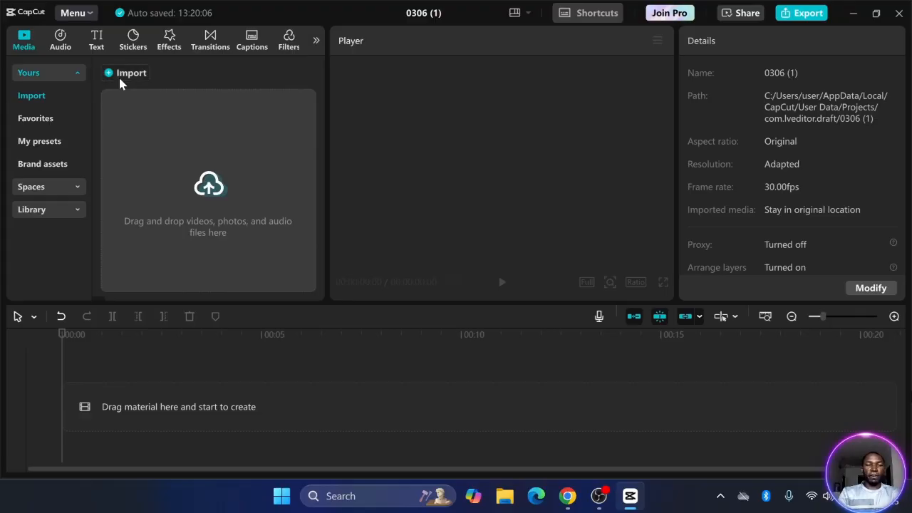
Import 6952250-uhd_3840_2160_25fps into the new project, place it on the timeline and select it
left_click(120, 73)
left_click(171, 169)
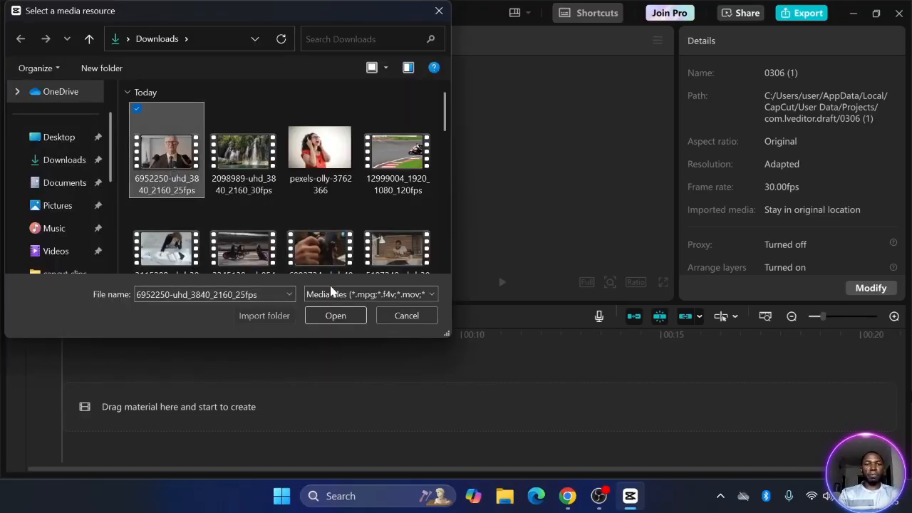
left_click(336, 318)
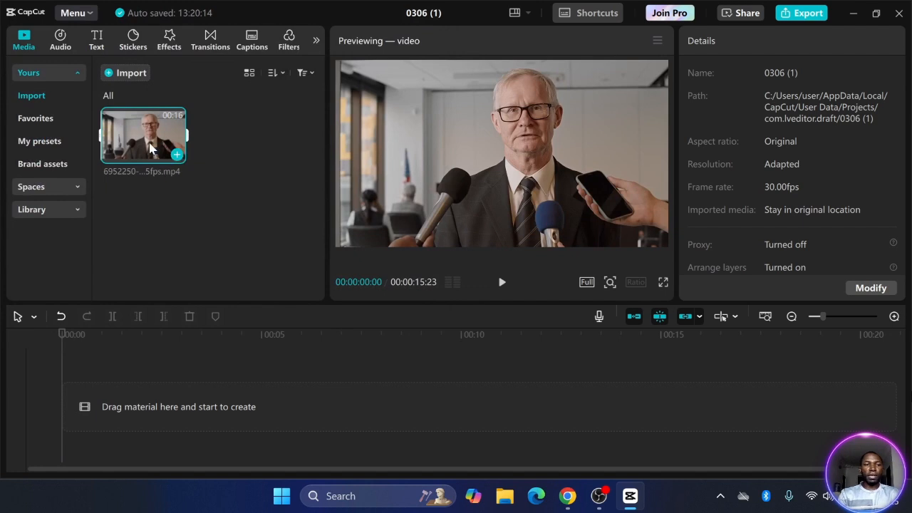
left_click_drag(173, 153, 132, 410)
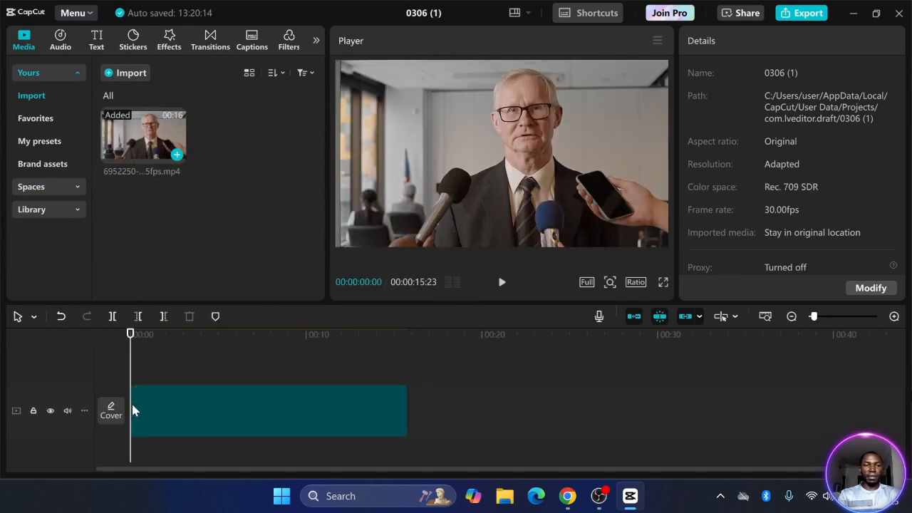
left_click(304, 400)
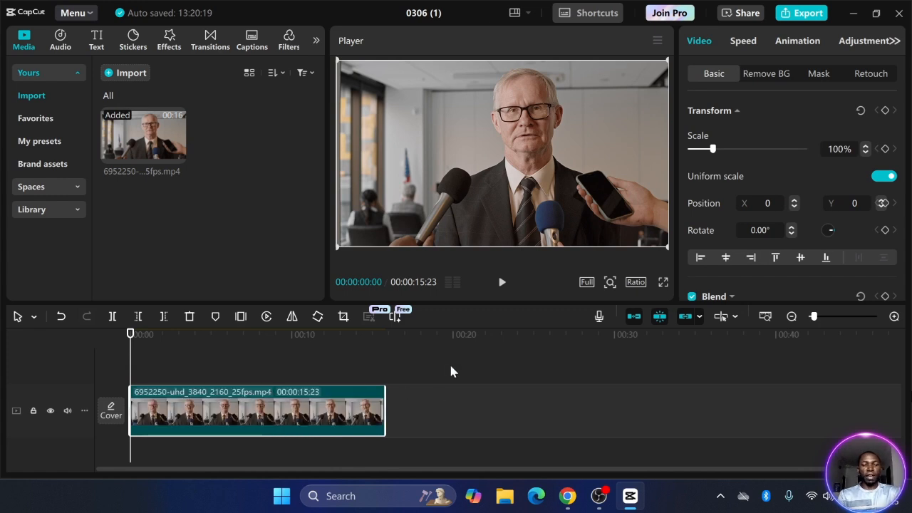
Duplicate the interview clip onto a track above and select the lower original
key("ctrl+c")
key("ctrl+v")
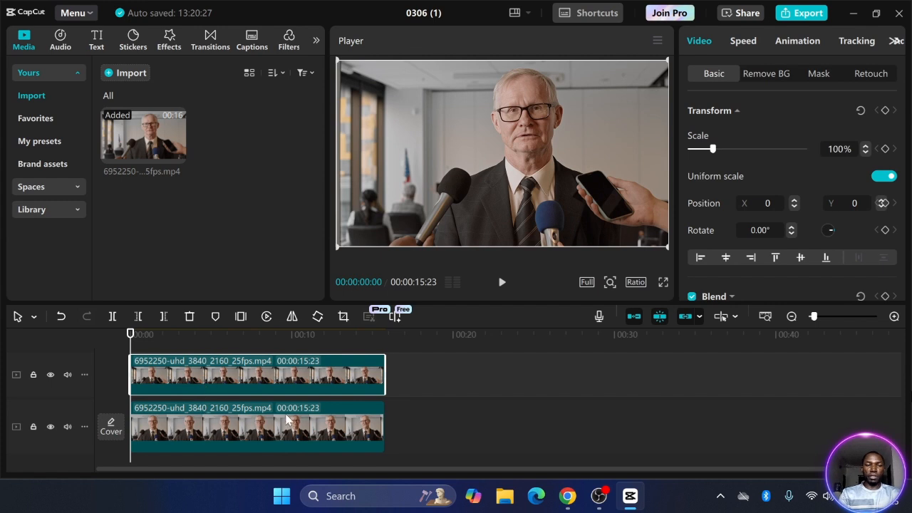
left_click(260, 425)
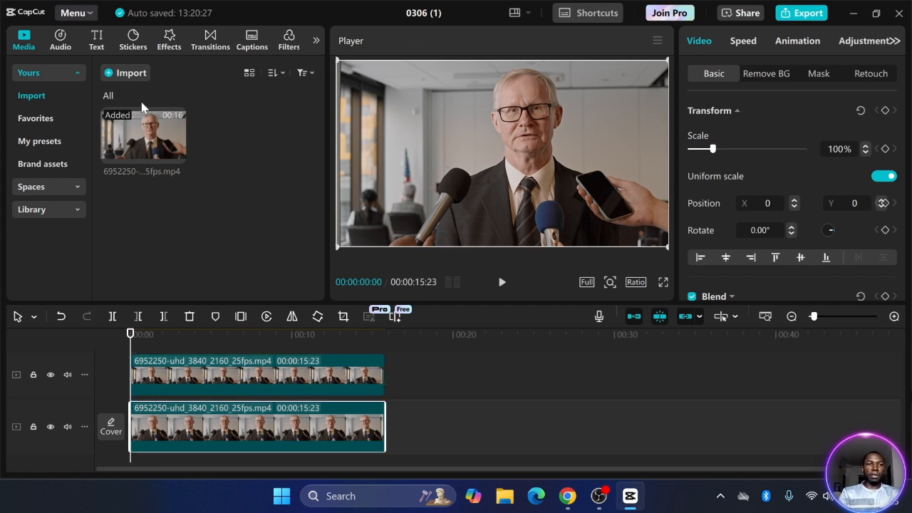
Search the effects for 'blur' and apply Blur to the lower interview clip
left_click(169, 40)
left_click(115, 73)
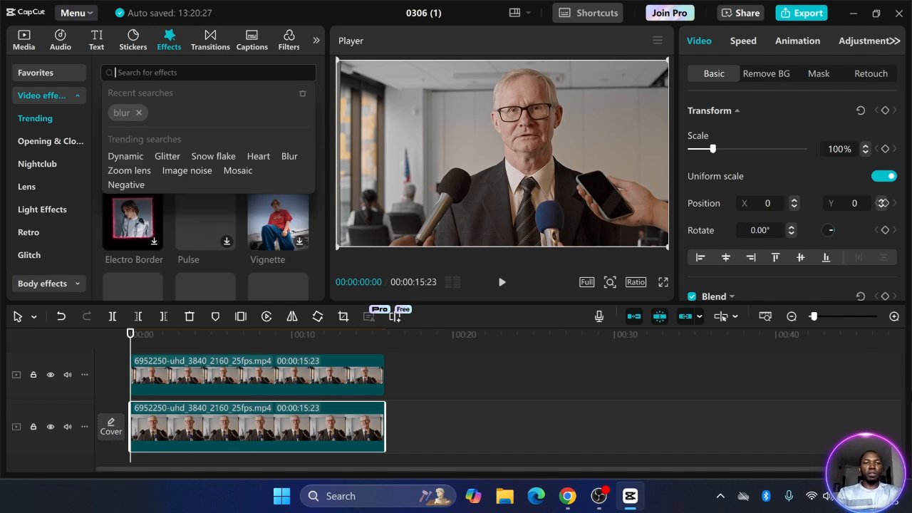
left_click(121, 112)
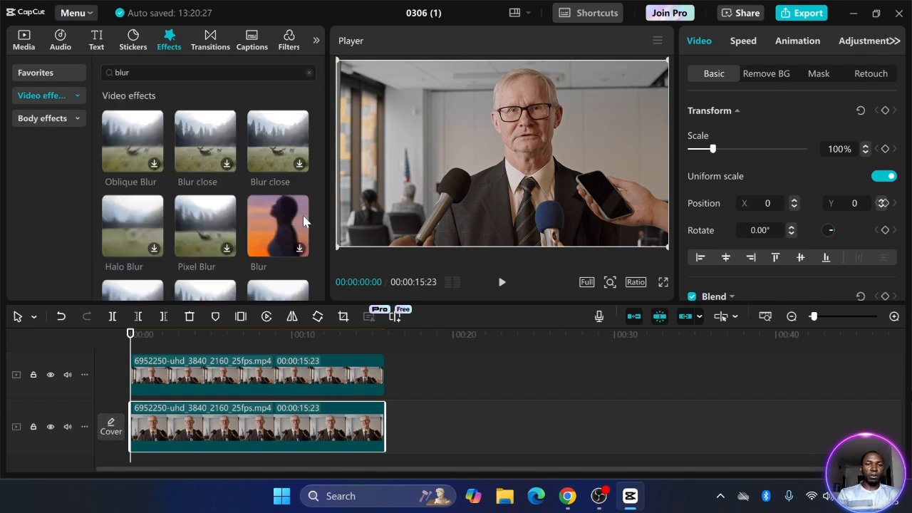
left_click_drag(280, 223, 208, 422)
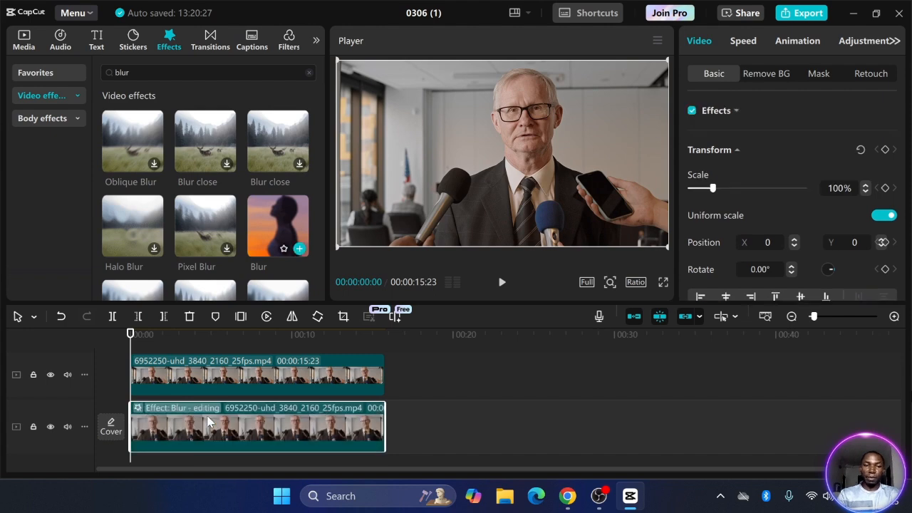
left_click(318, 385)
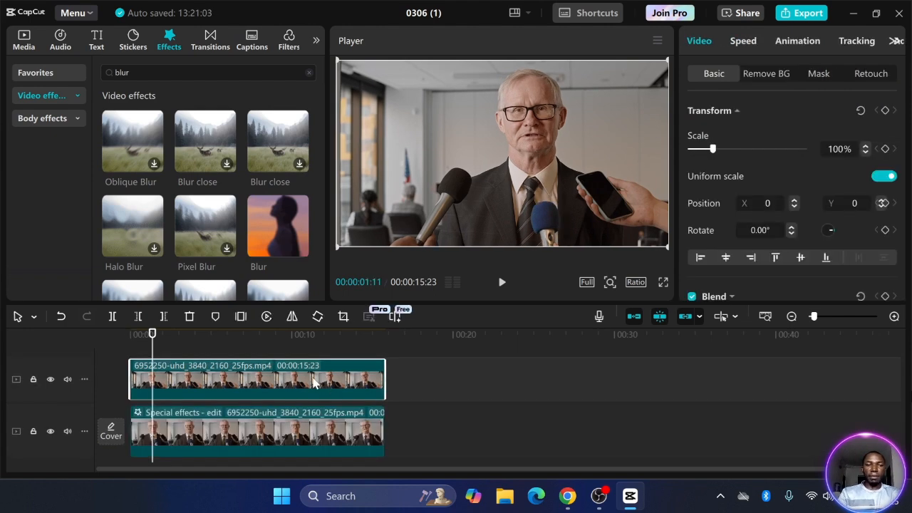
Turn on Auto removal for the top clip's background and preview the result
left_click(772, 80)
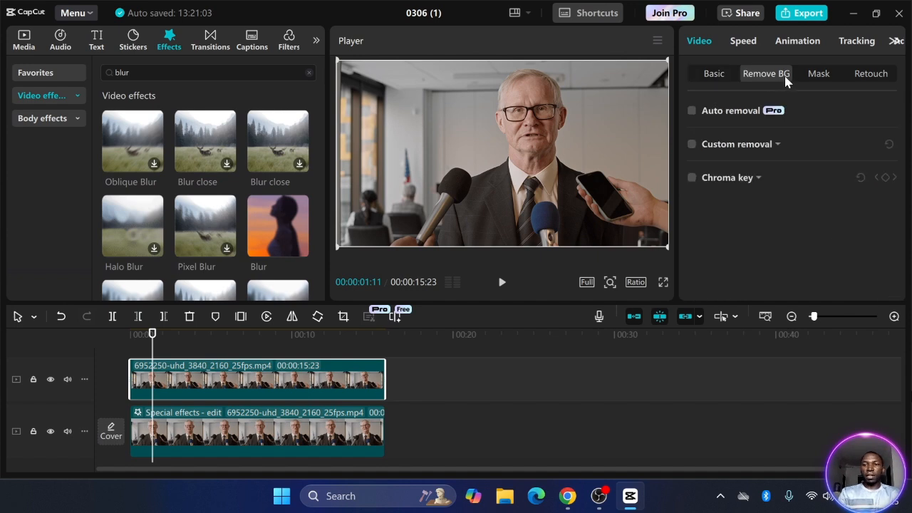
left_click(691, 113)
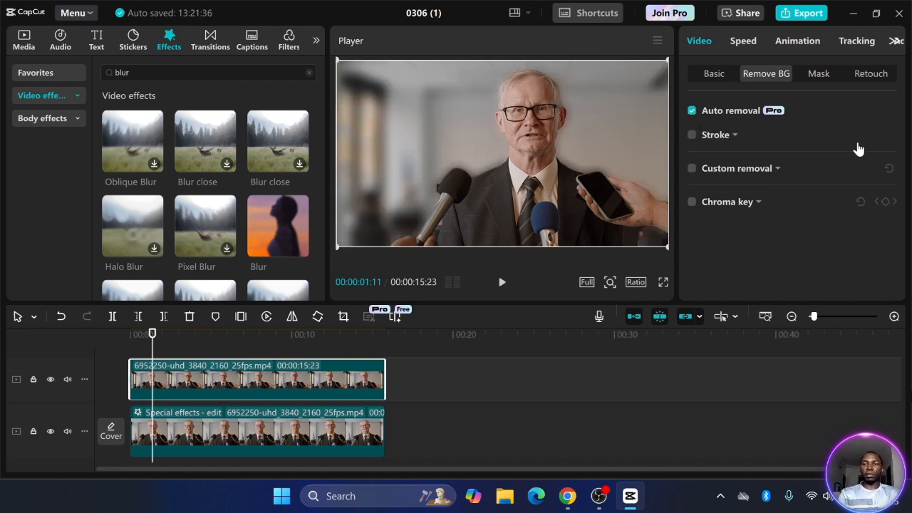
left_click(502, 282)
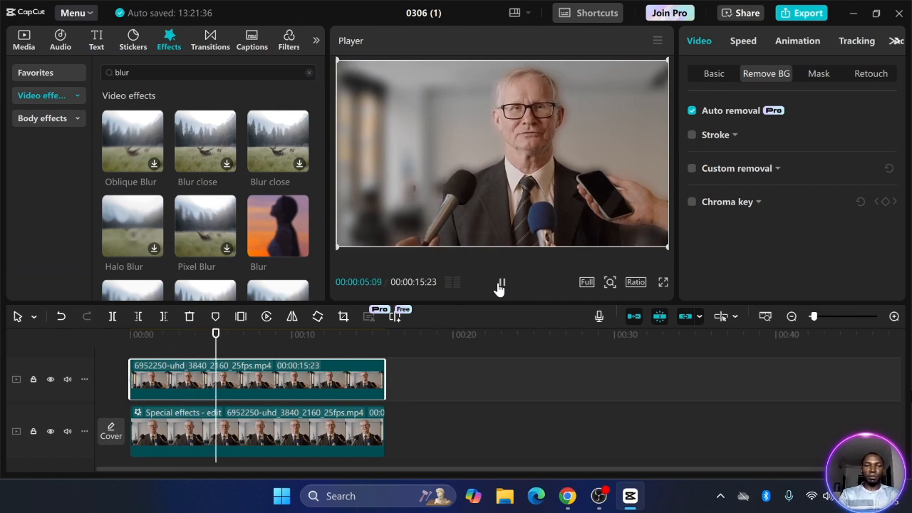
left_click(500, 283)
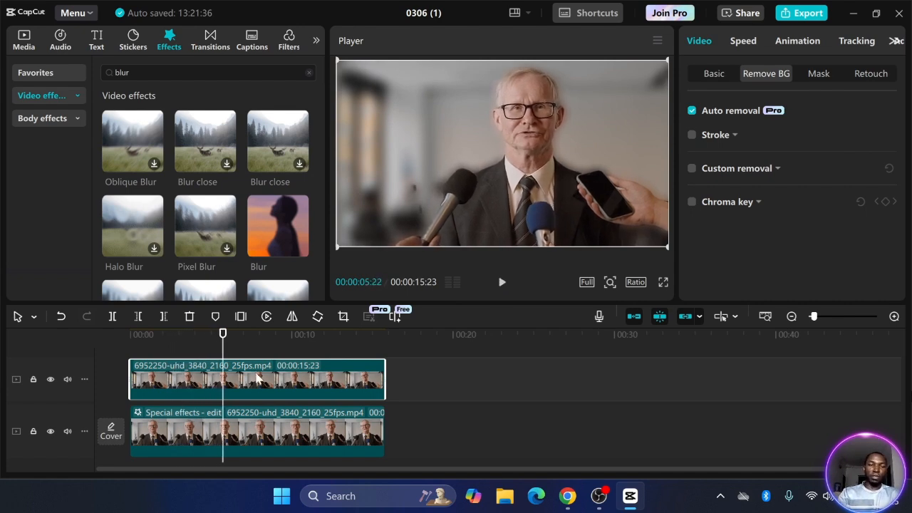
Move the top clip to start near 0:18 and play it back
left_click_drag(256, 378, 546, 379)
left_click_drag(224, 367, 479, 360)
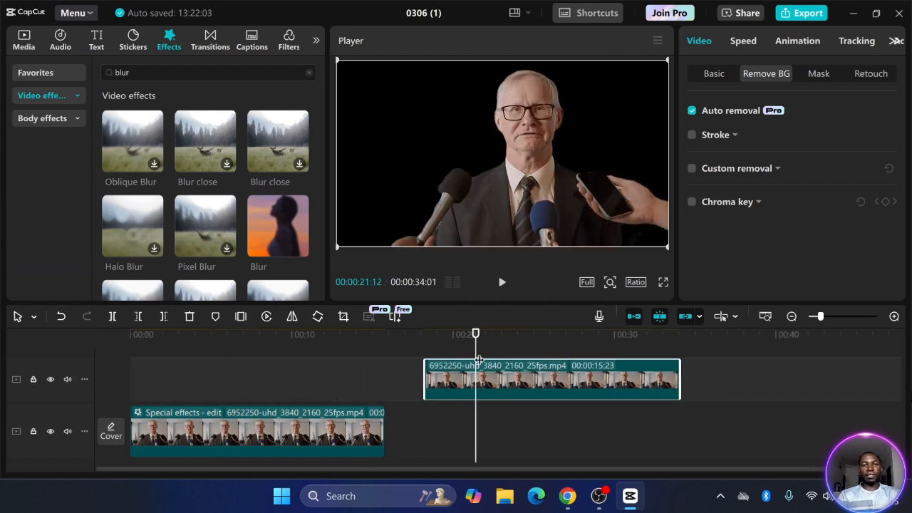
left_click(503, 283)
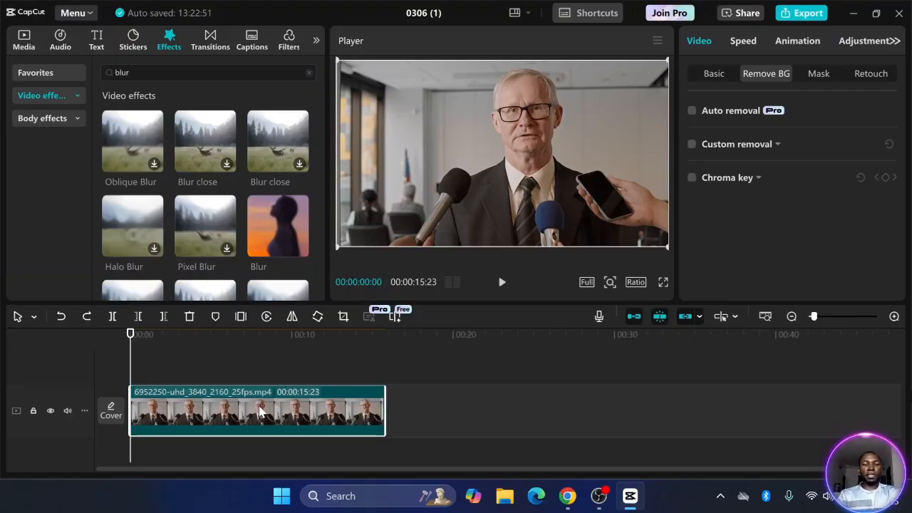
Duplicate the interview clip above and stretch a Blur effect across its full 00:00:15:23
key("ctrl+c")
key("ctrl+v")
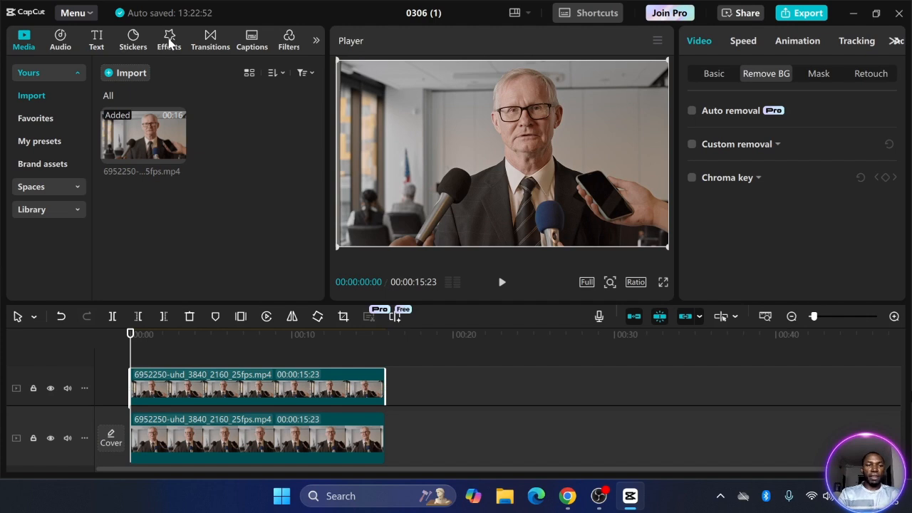
left_click(169, 41)
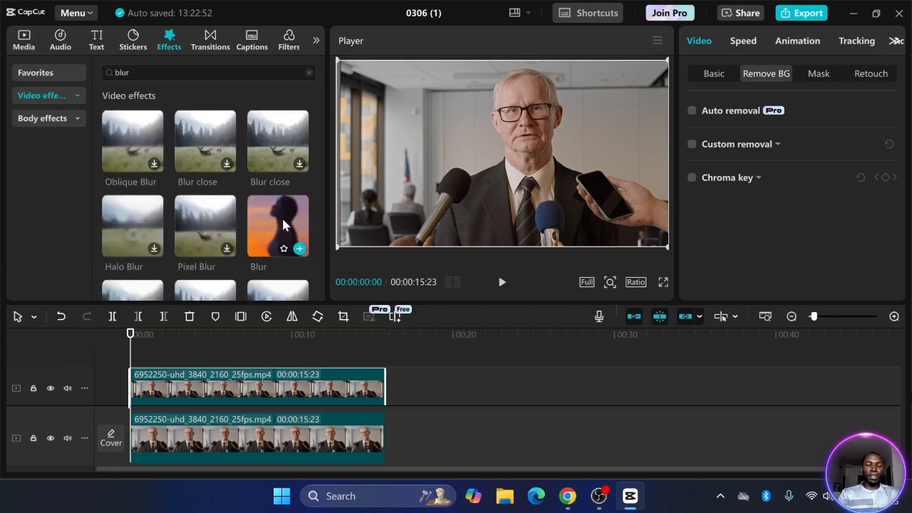
left_click_drag(283, 222, 133, 373)
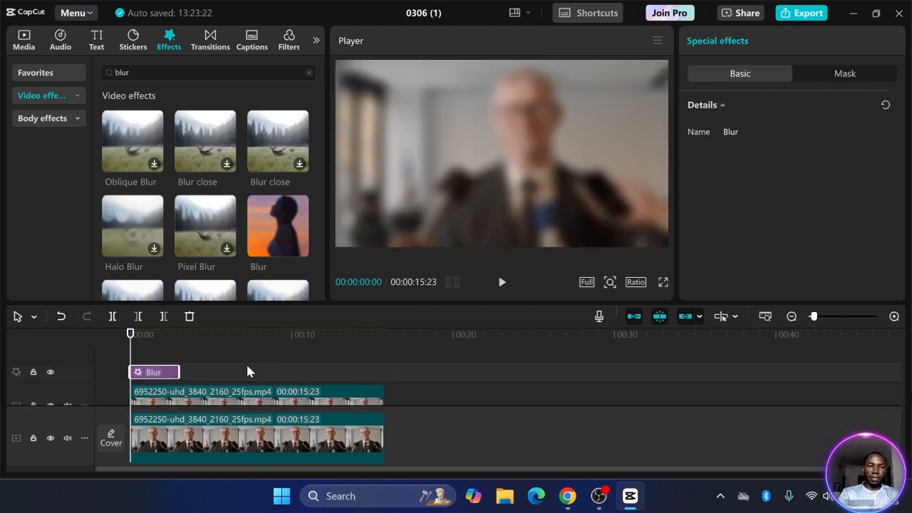
left_click_drag(175, 369, 381, 369)
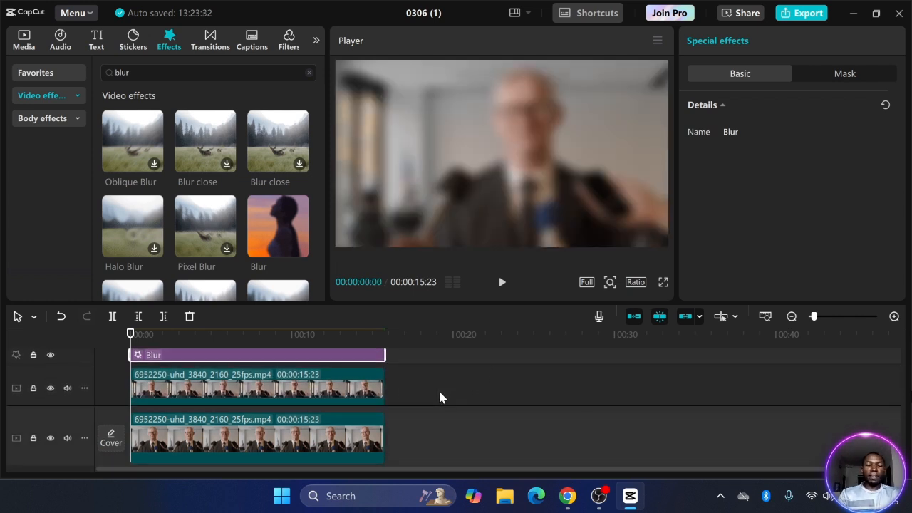
Select the Blur effect and top interview copy and combine them into Compound clip1
left_click(418, 368)
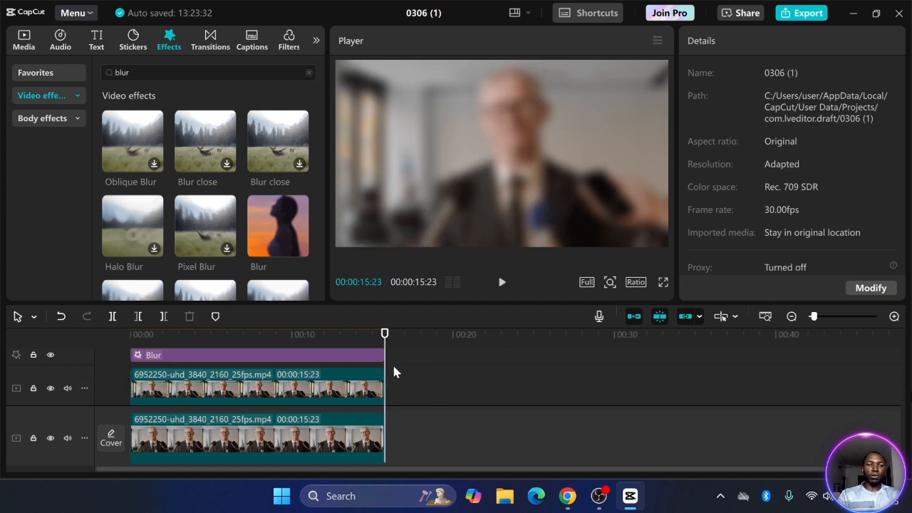
left_click(341, 360)
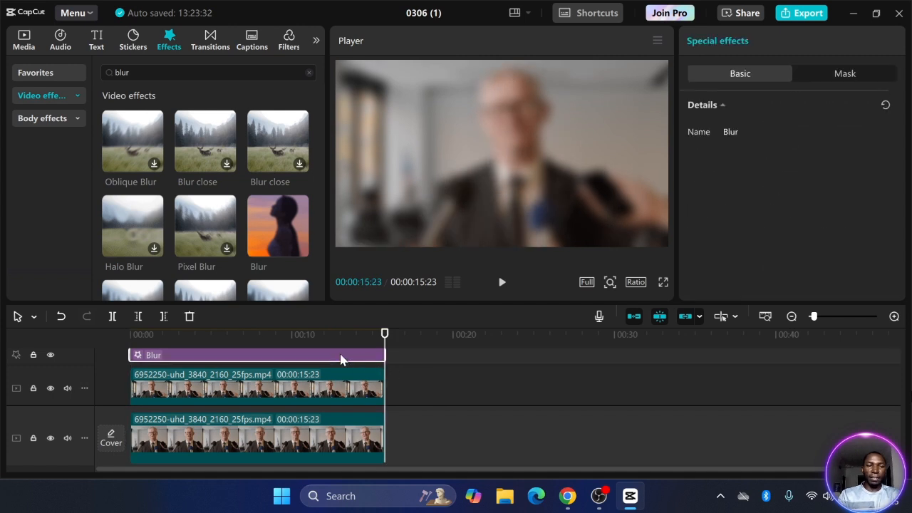
left_click(283, 388)
scroll(283, 388, "down", 1)
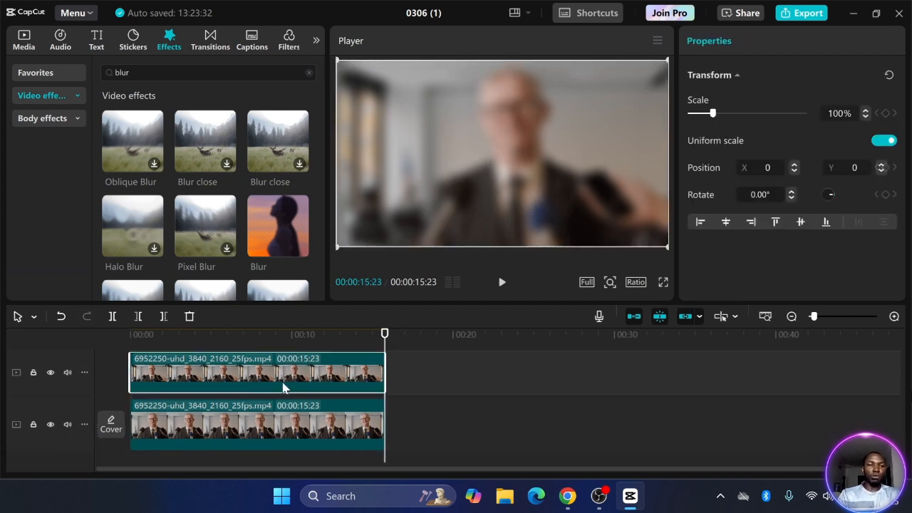
scroll(401, 397, "up", 1)
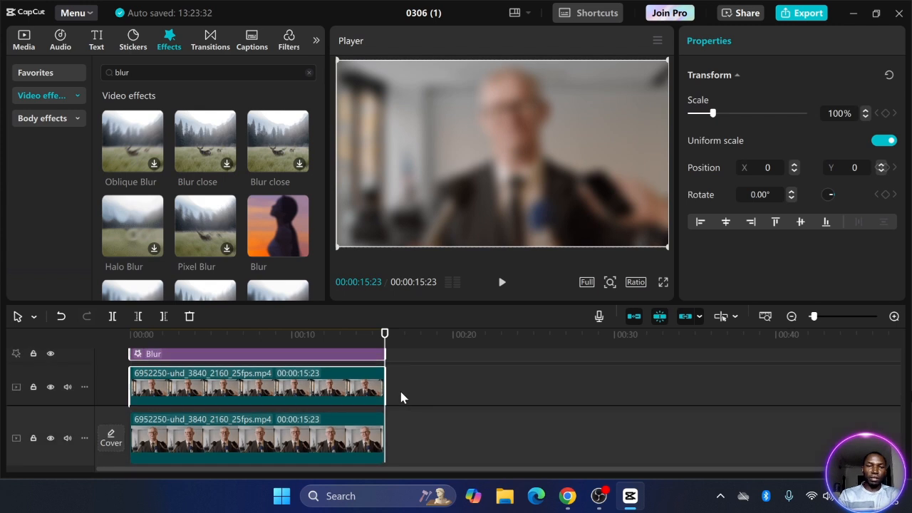
scroll(309, 388, "up", 1)
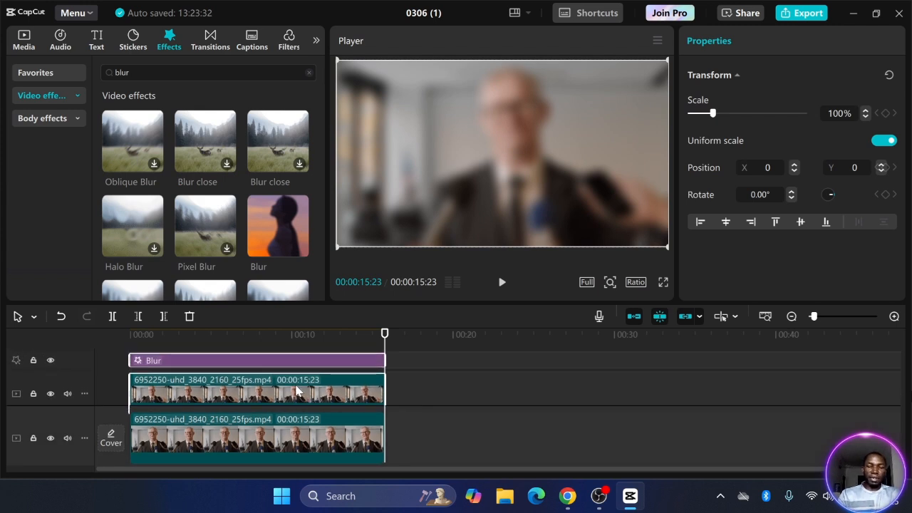
right_click(297, 390)
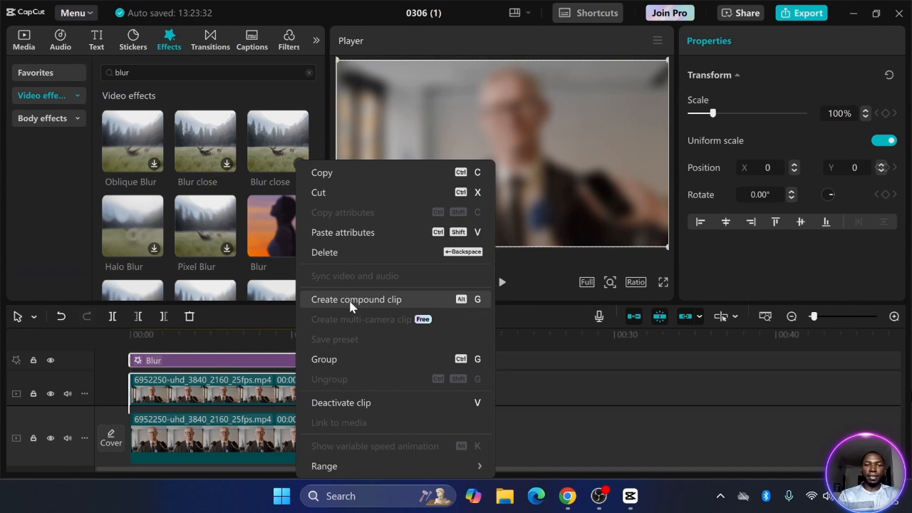
key("Escape")
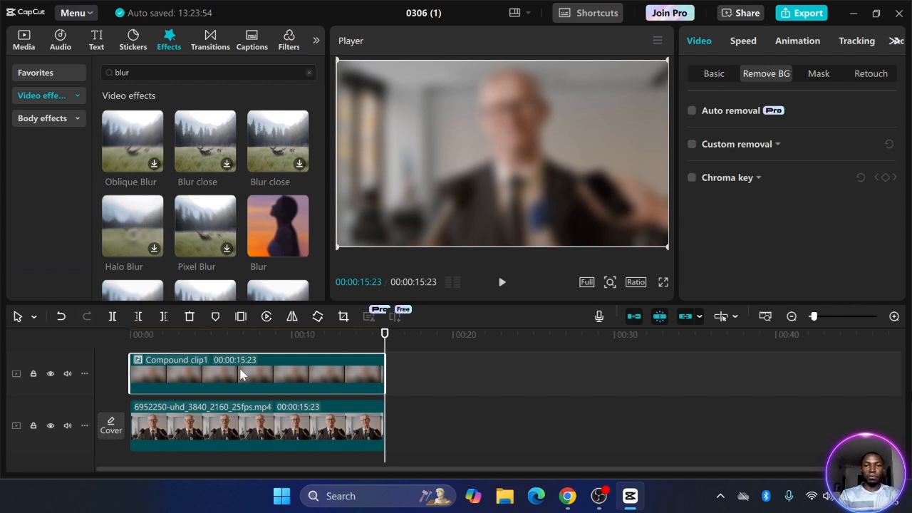
Give Compound clip1 a Circle mask over the phone and play to check the blur
left_click_drag(384, 333, 215, 334)
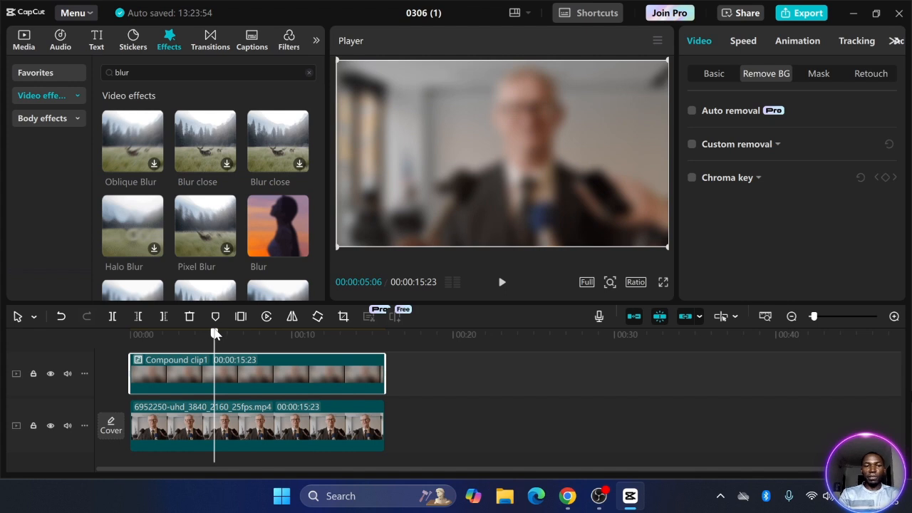
left_click(819, 77)
left_click(726, 132)
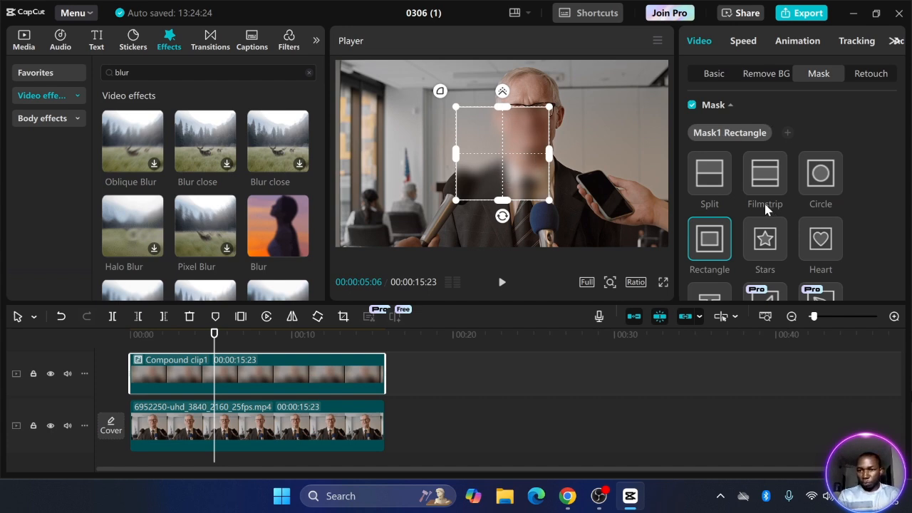
scroll(766, 208, "down", 3)
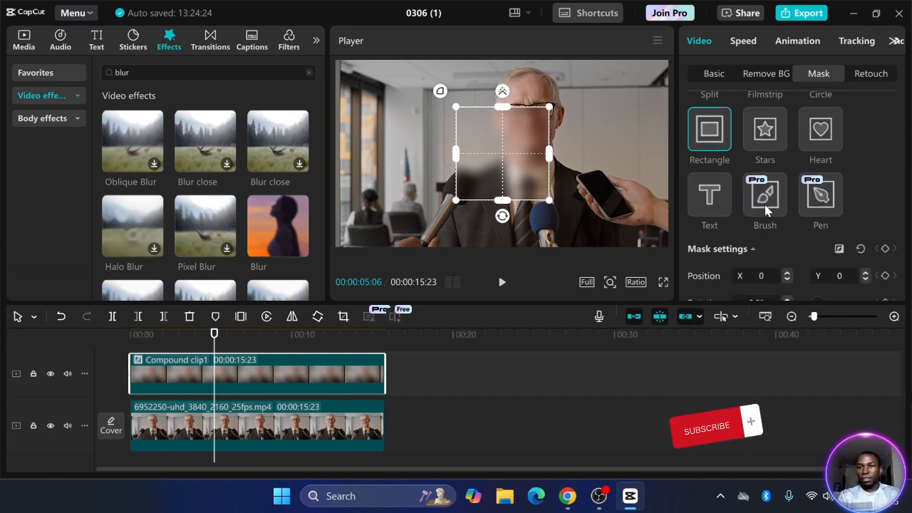
scroll(766, 208, "up", 2)
scroll(766, 208, "up", 1)
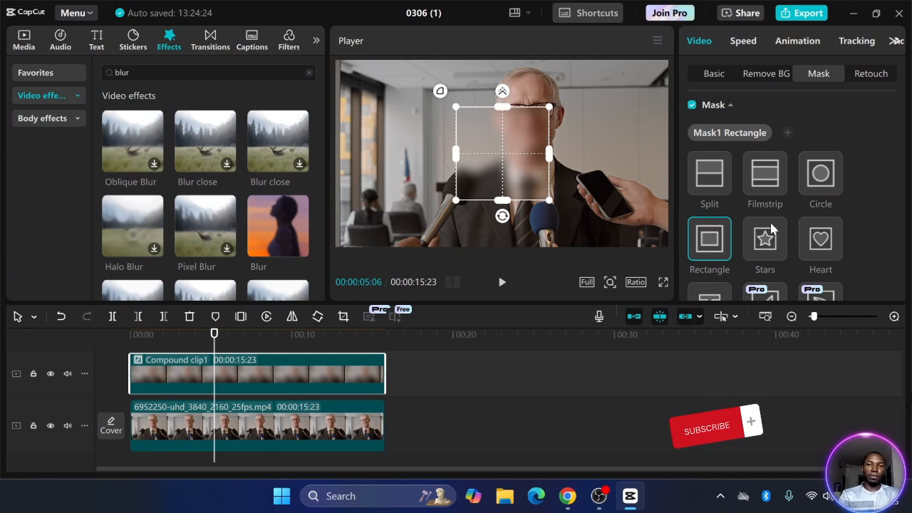
left_click(819, 173)
left_click_drag(488, 141, 591, 185)
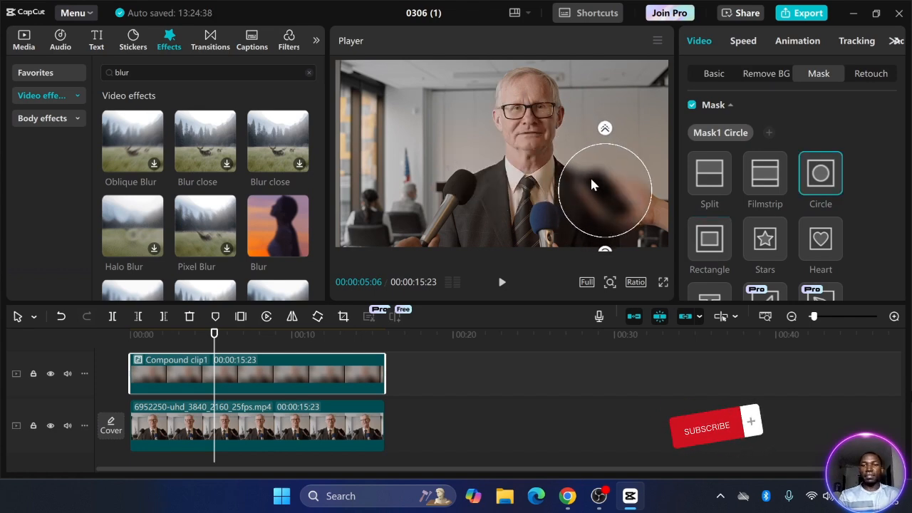
key("space")
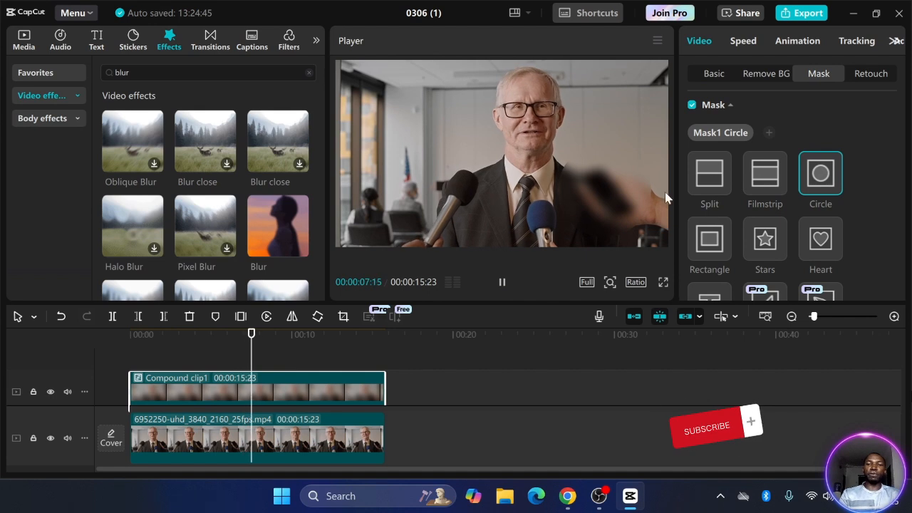